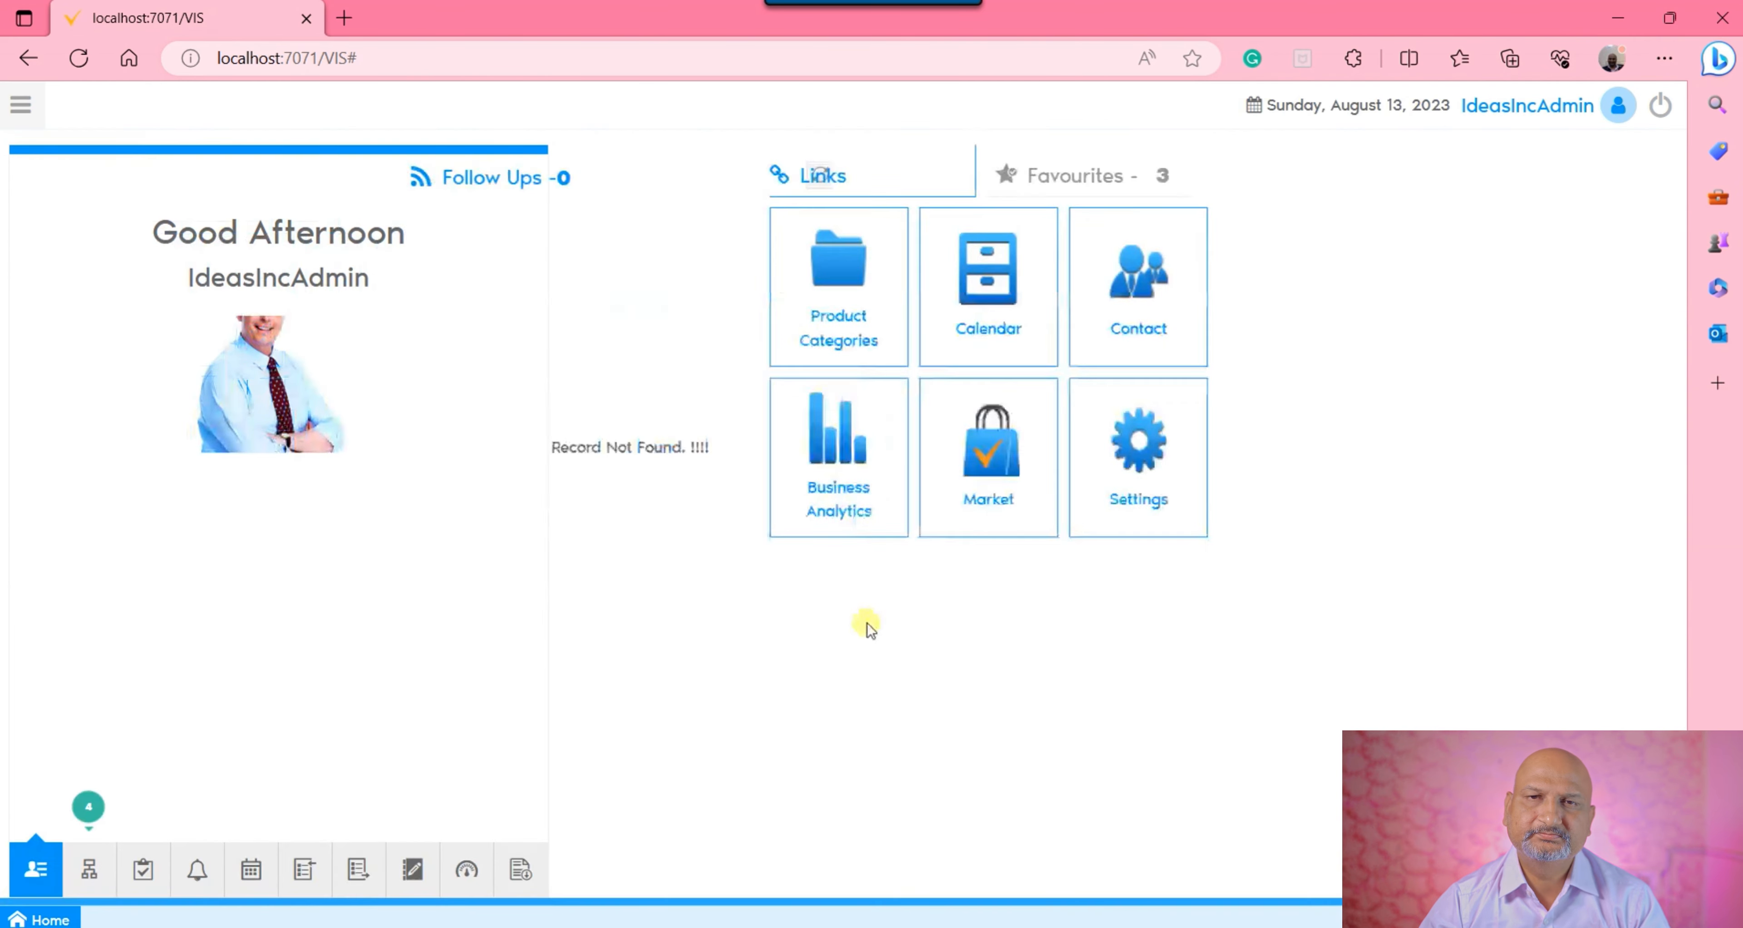
Find the Customer RMA window by searching for "customer", open it and start a new RMA record
left_click(21, 108)
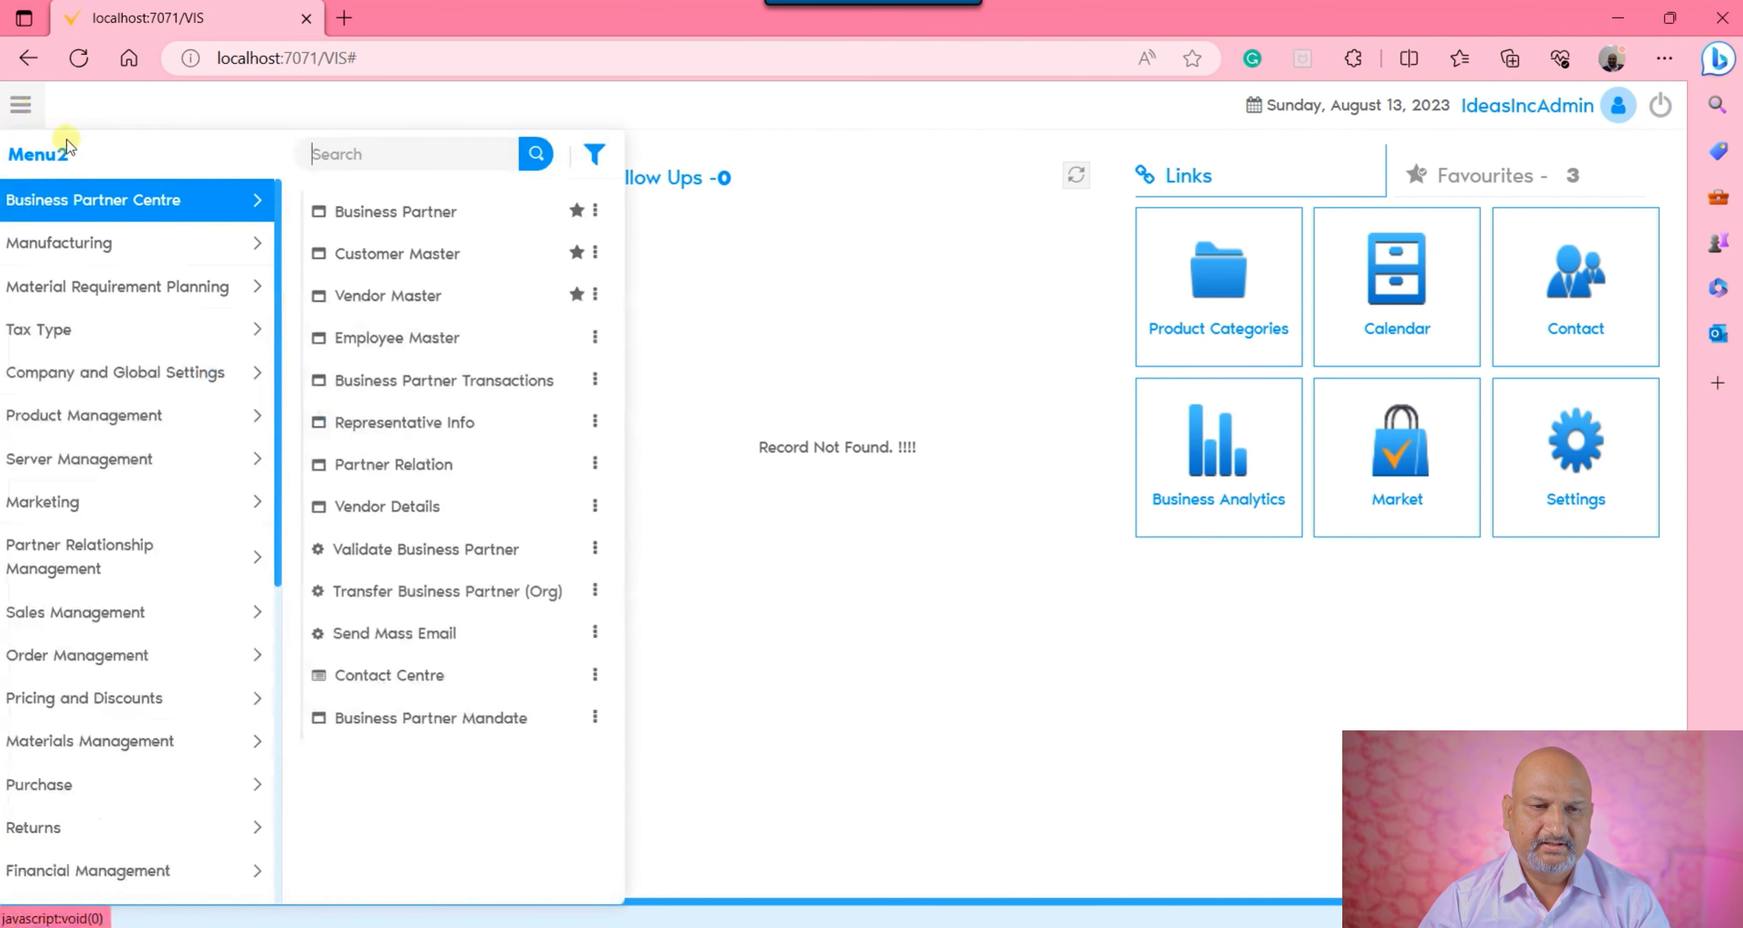
left_click(407, 156)
type("customer")
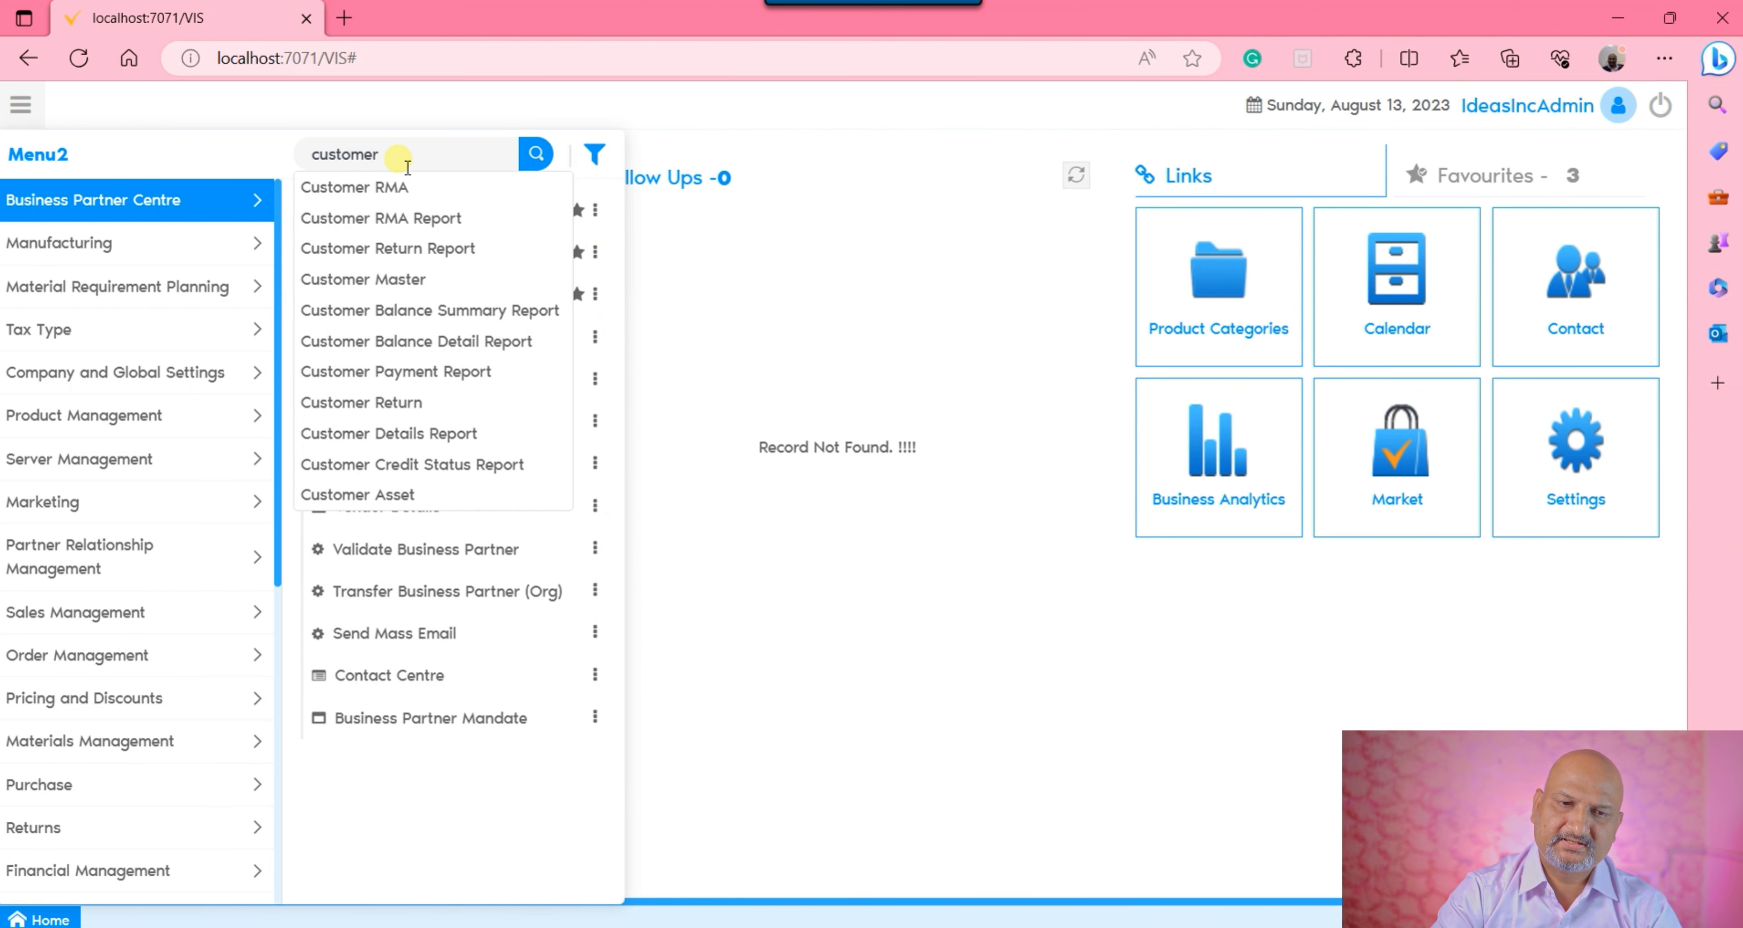
key("Down")
key("Return")
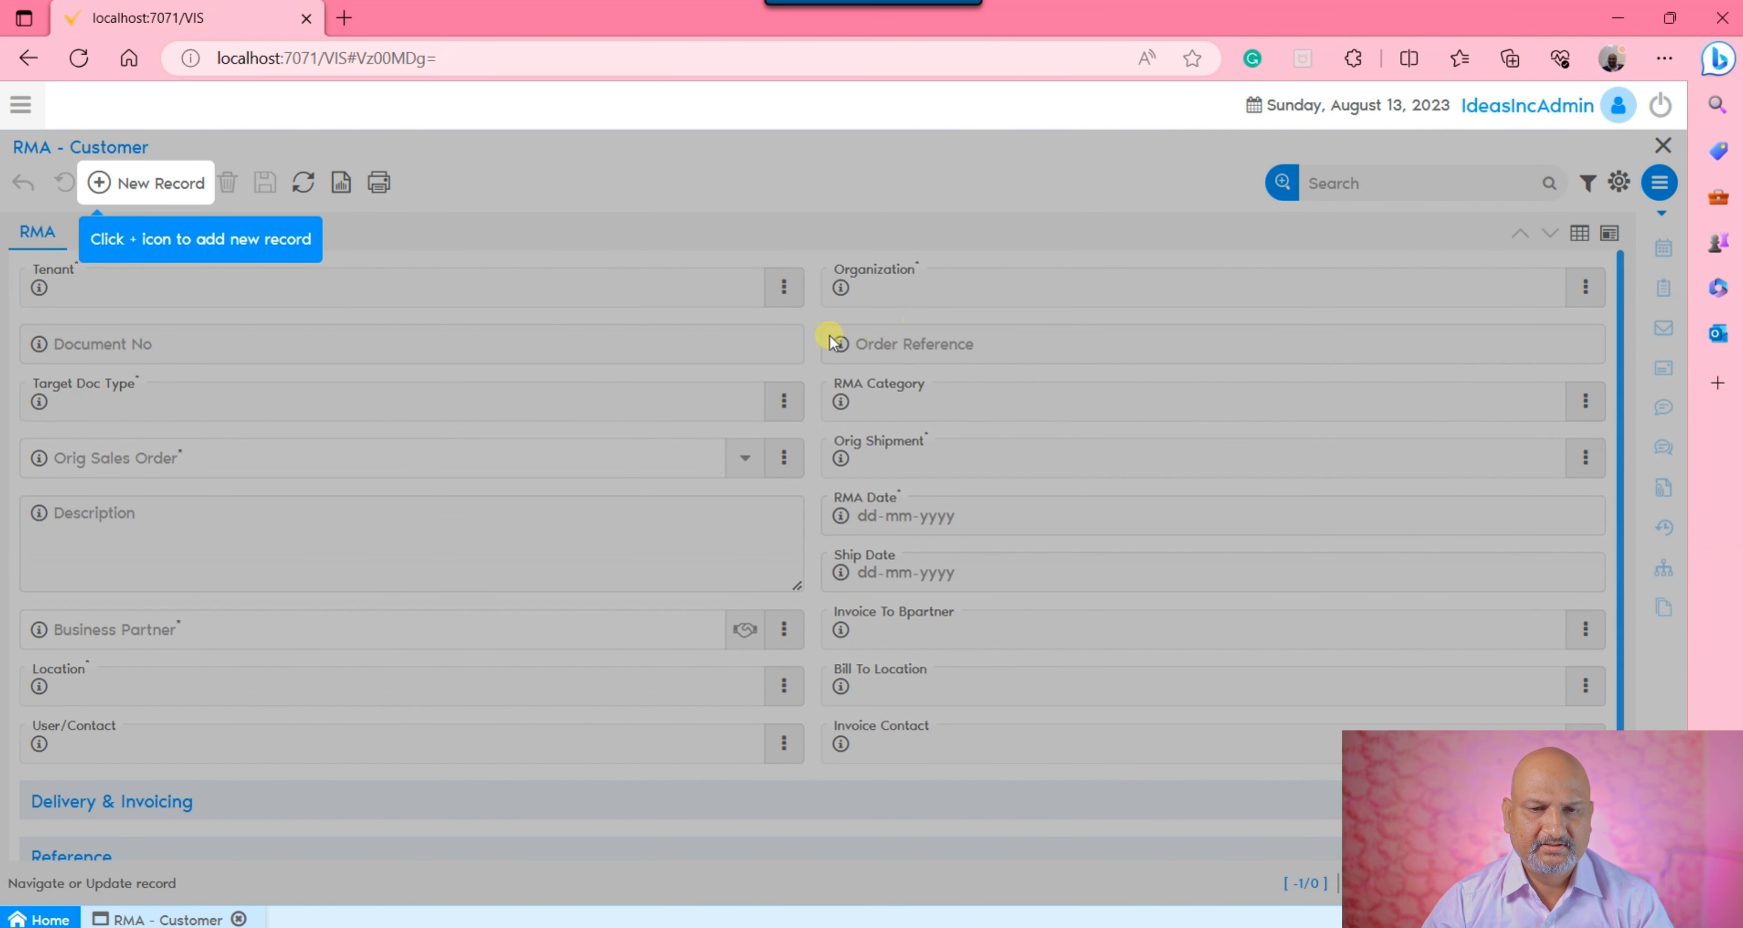
left_click(553, 176)
left_click(145, 181)
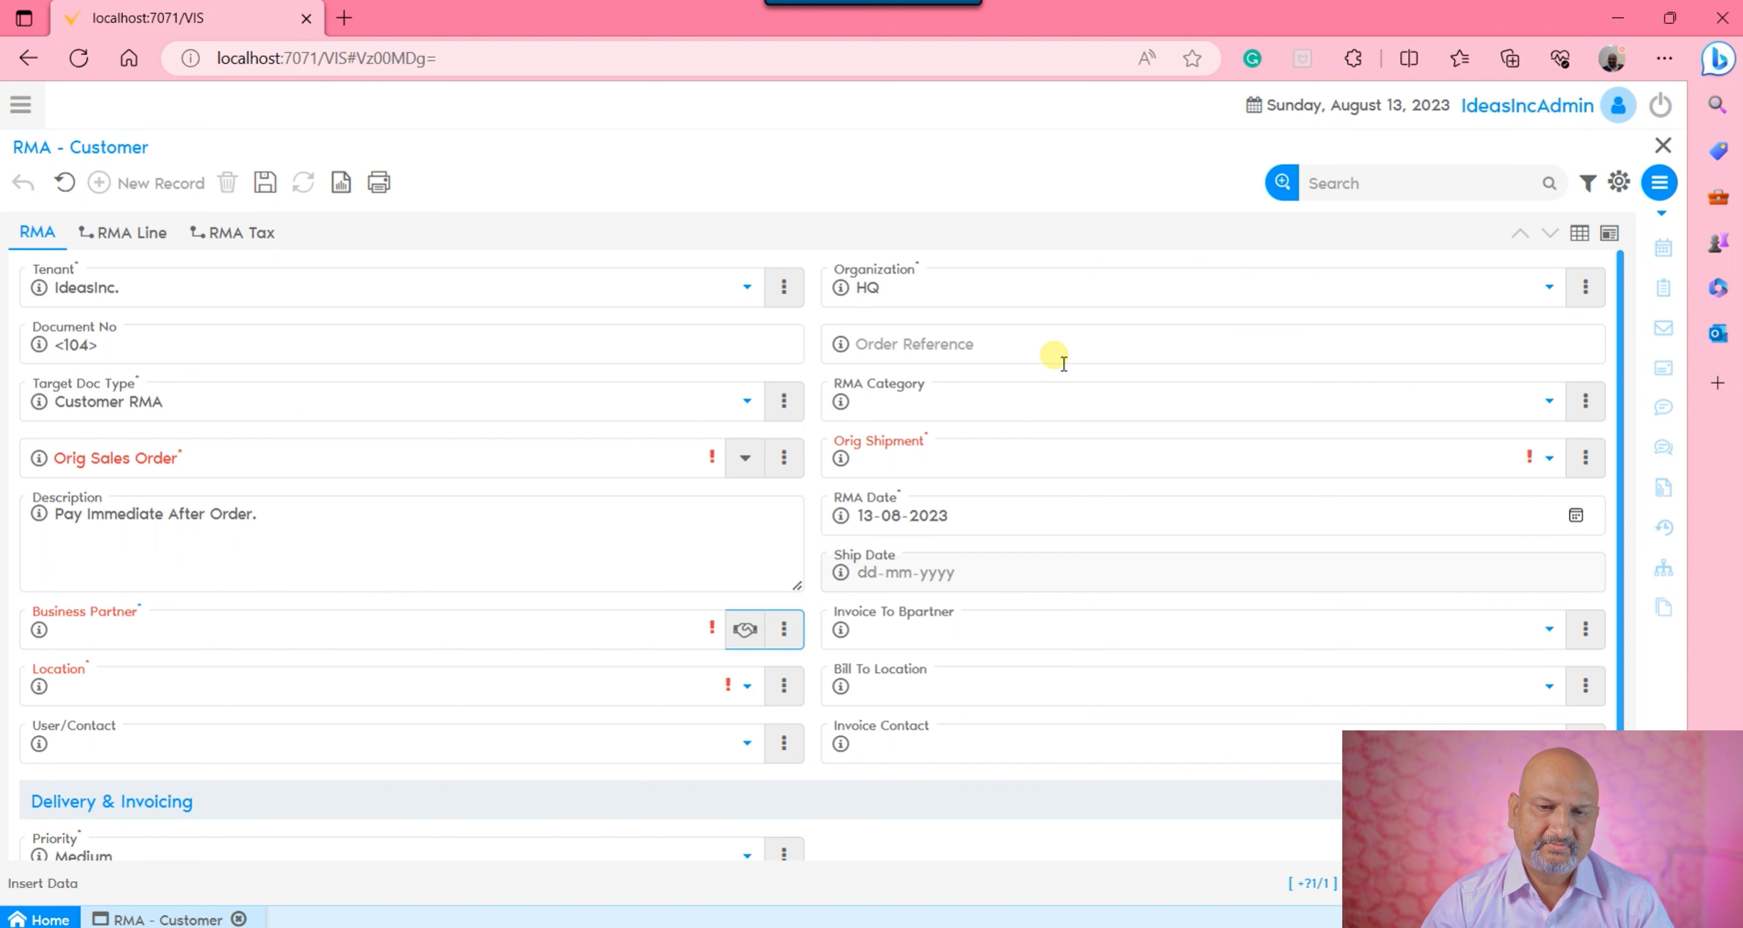
Set the RMA's target document type to Customer RMA and its category to Damaged on Arrival
left_click(223, 402)
left_click(200, 440)
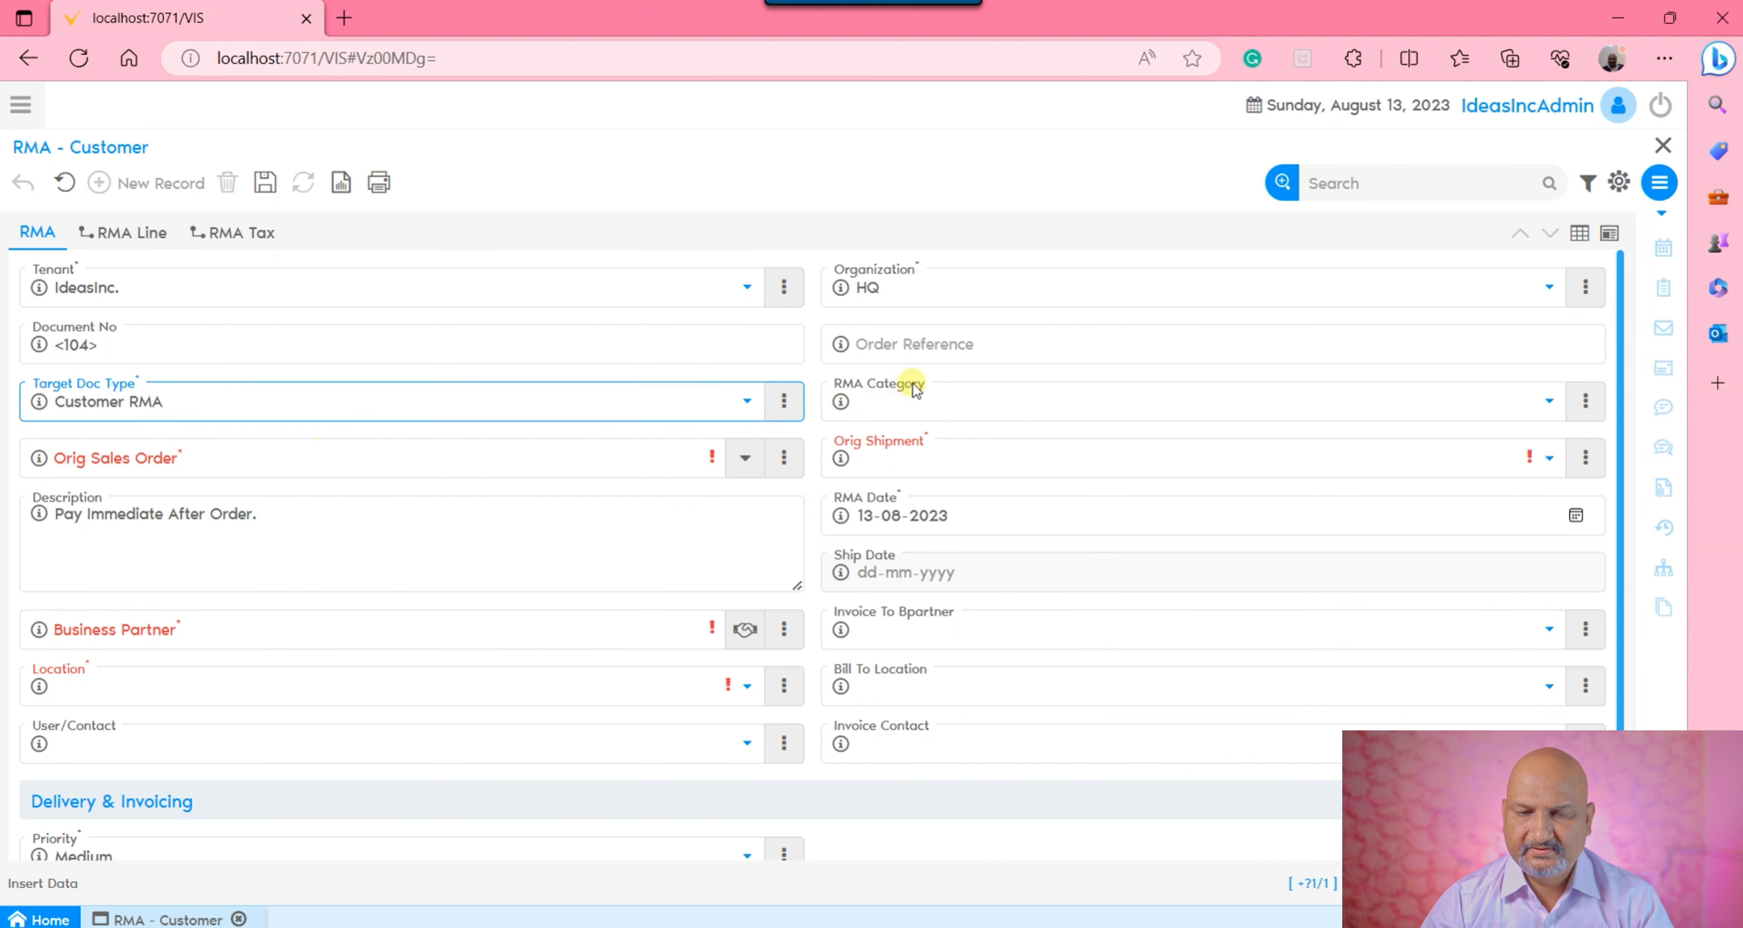
left_click(993, 398)
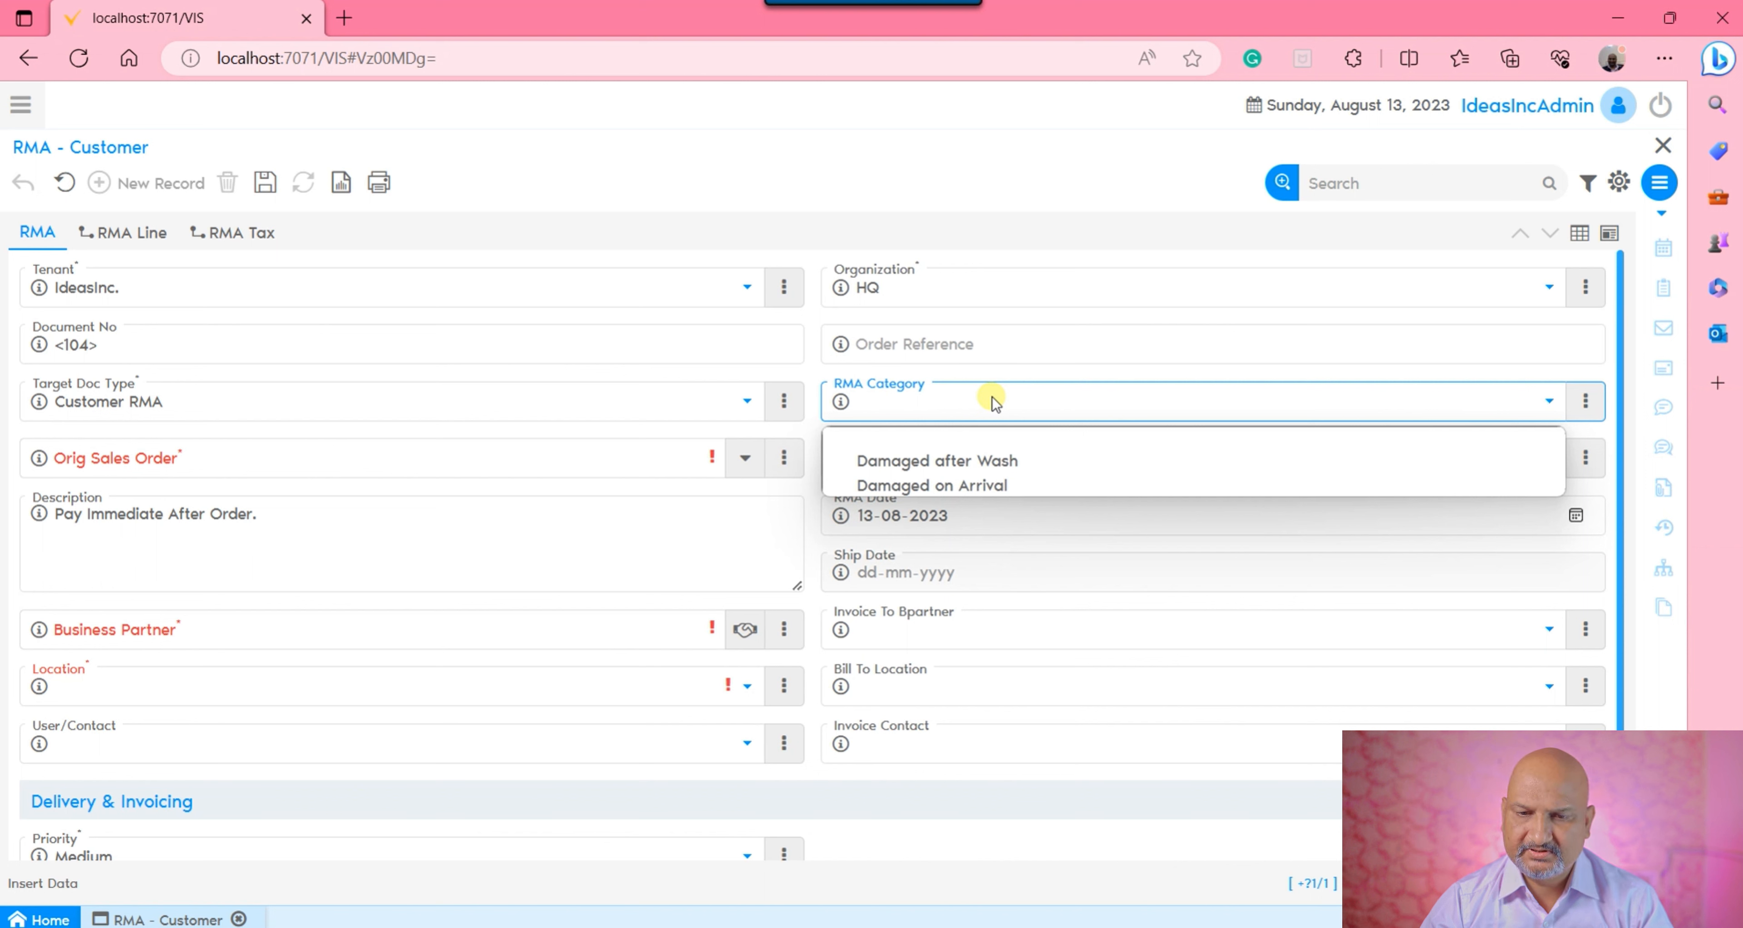
left_click(947, 488)
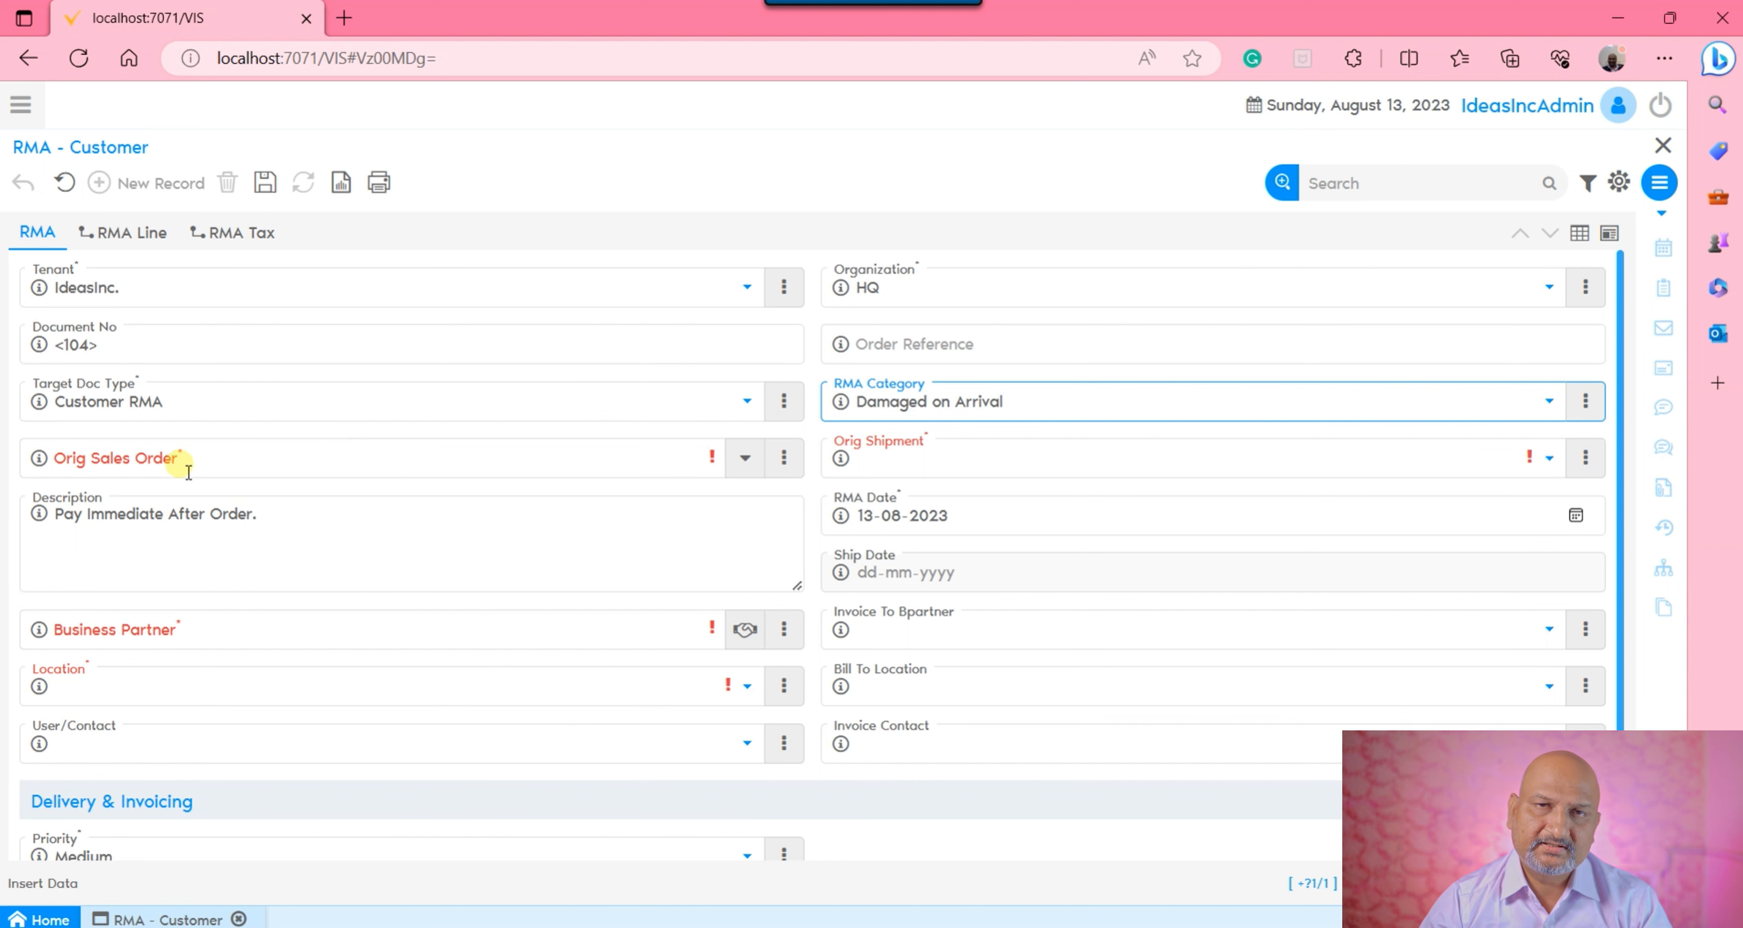
Try the Plains Holdings Inc. order as the original sales order and check its available shipments
left_click(747, 460)
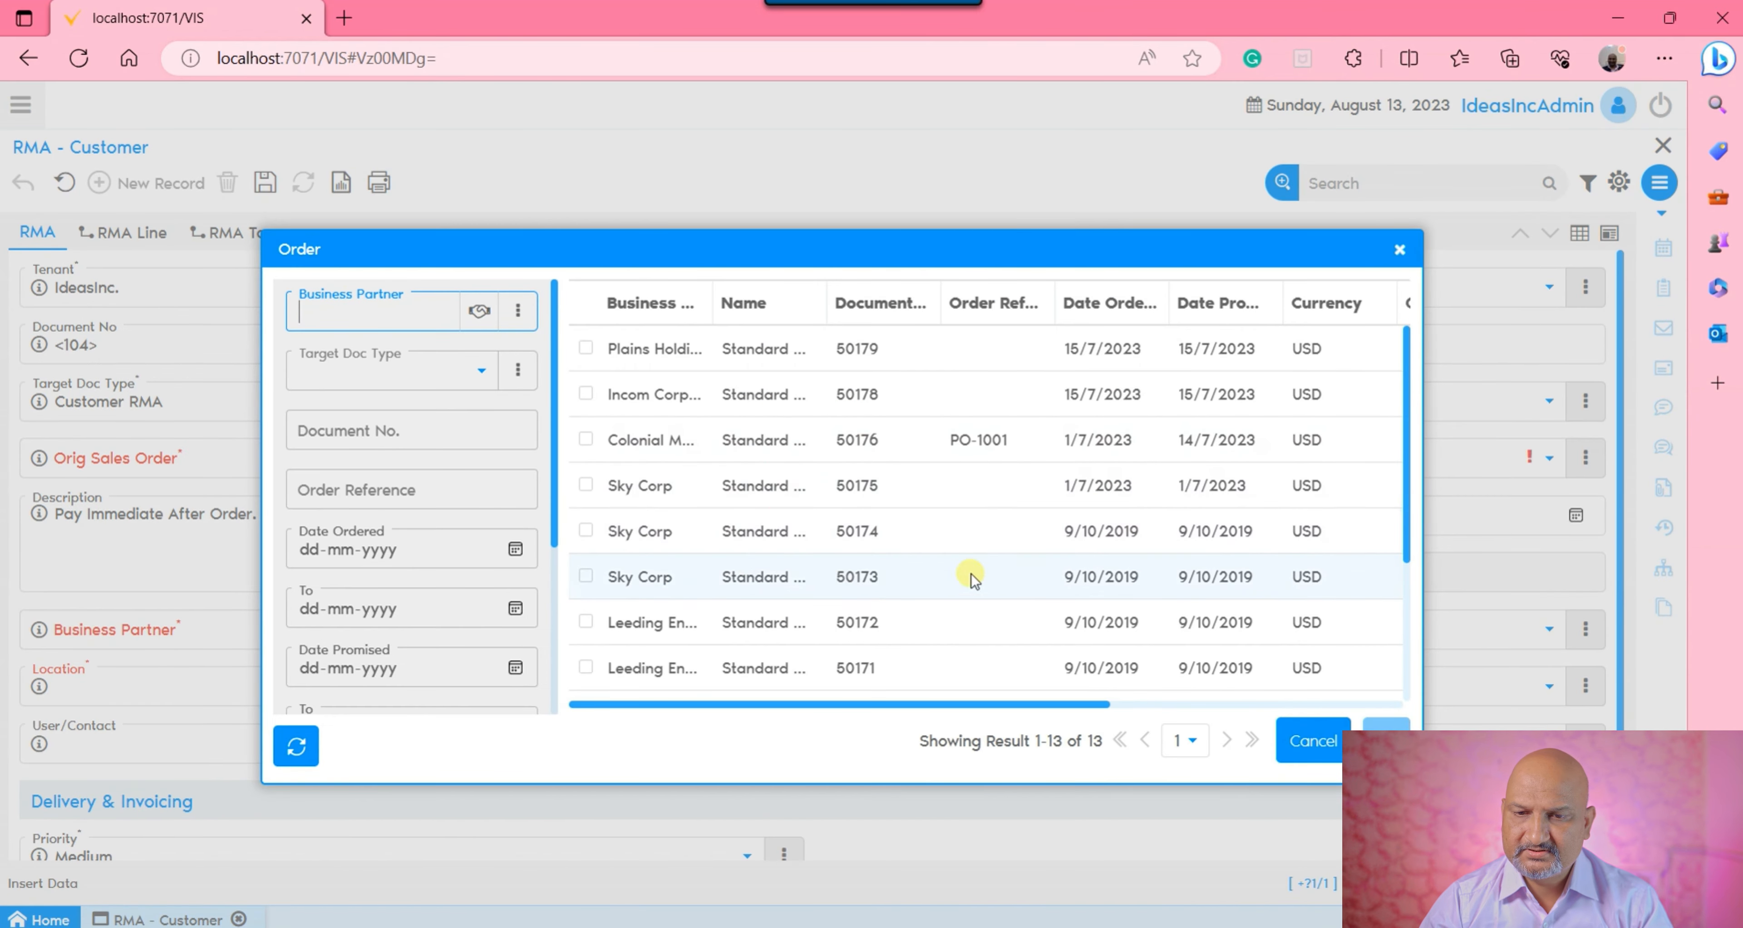
left_click(823, 351)
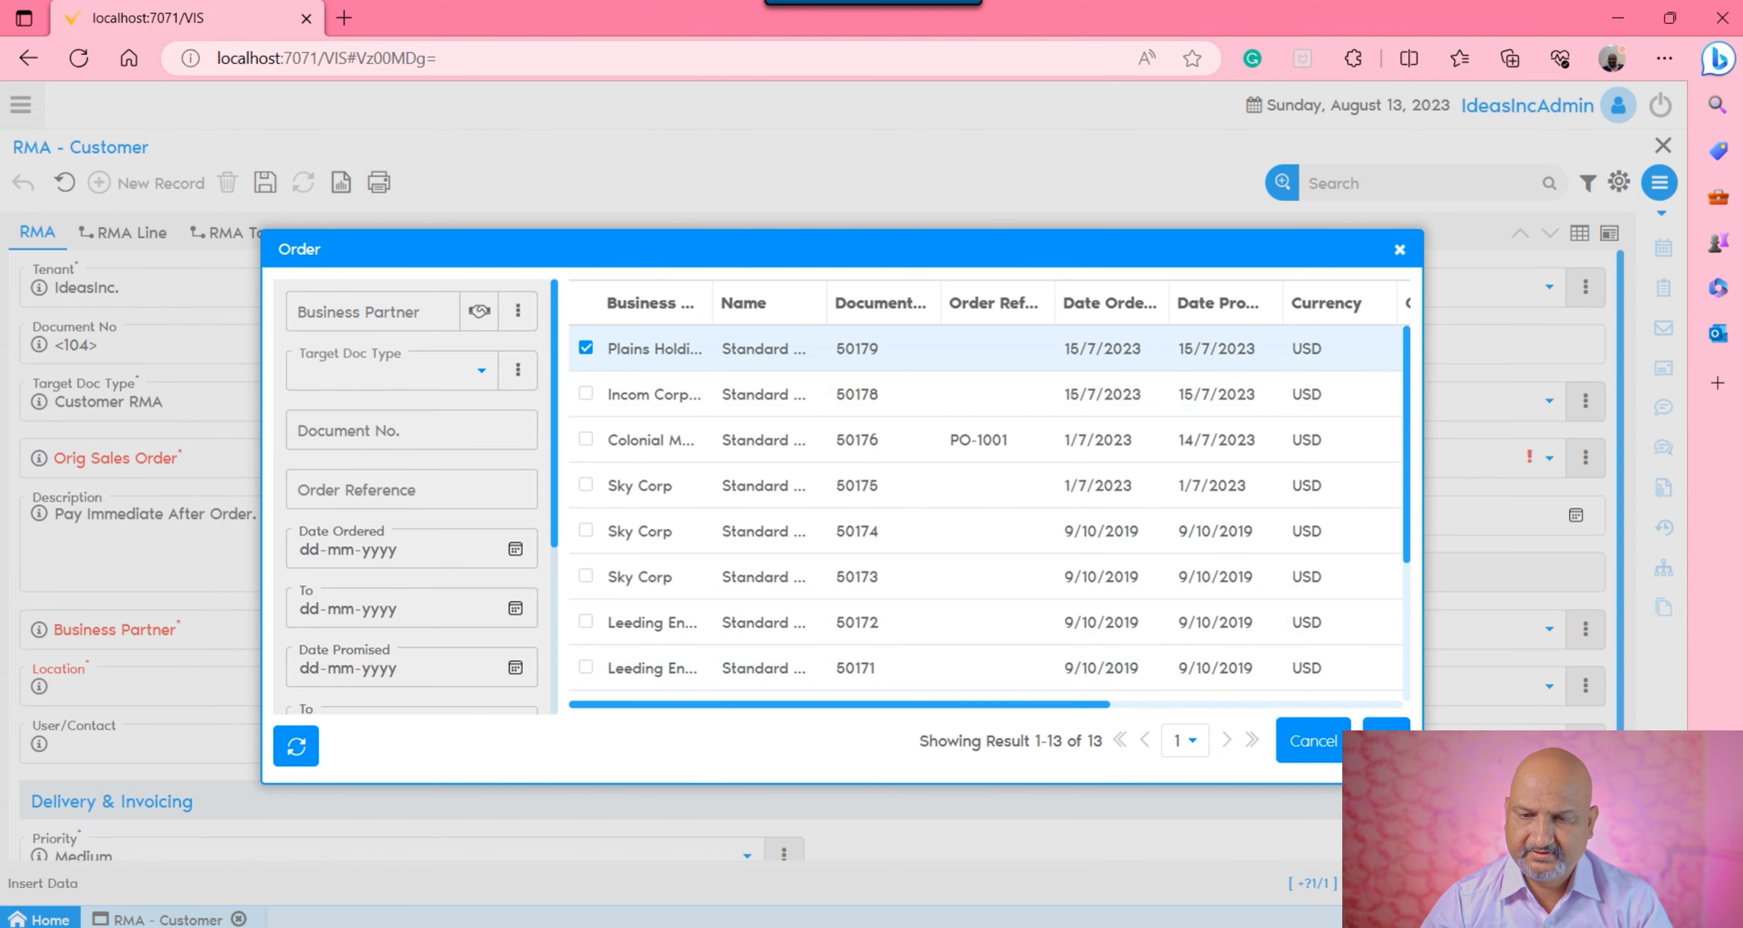
left_click(1385, 739)
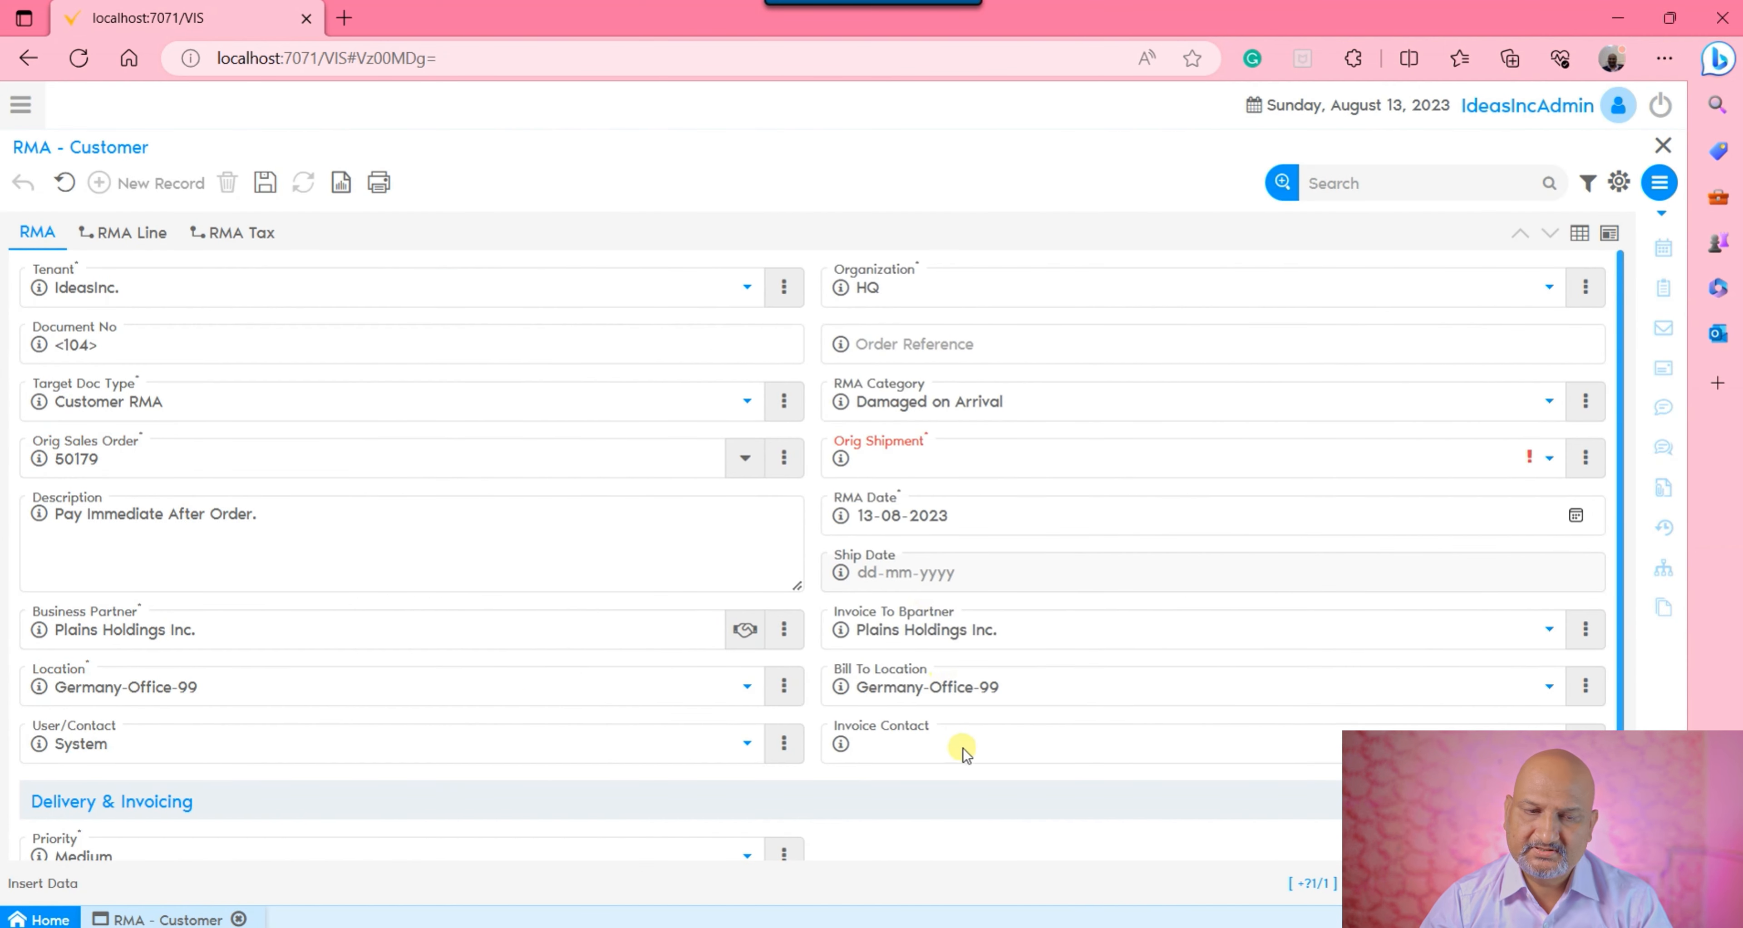
left_click(1046, 457)
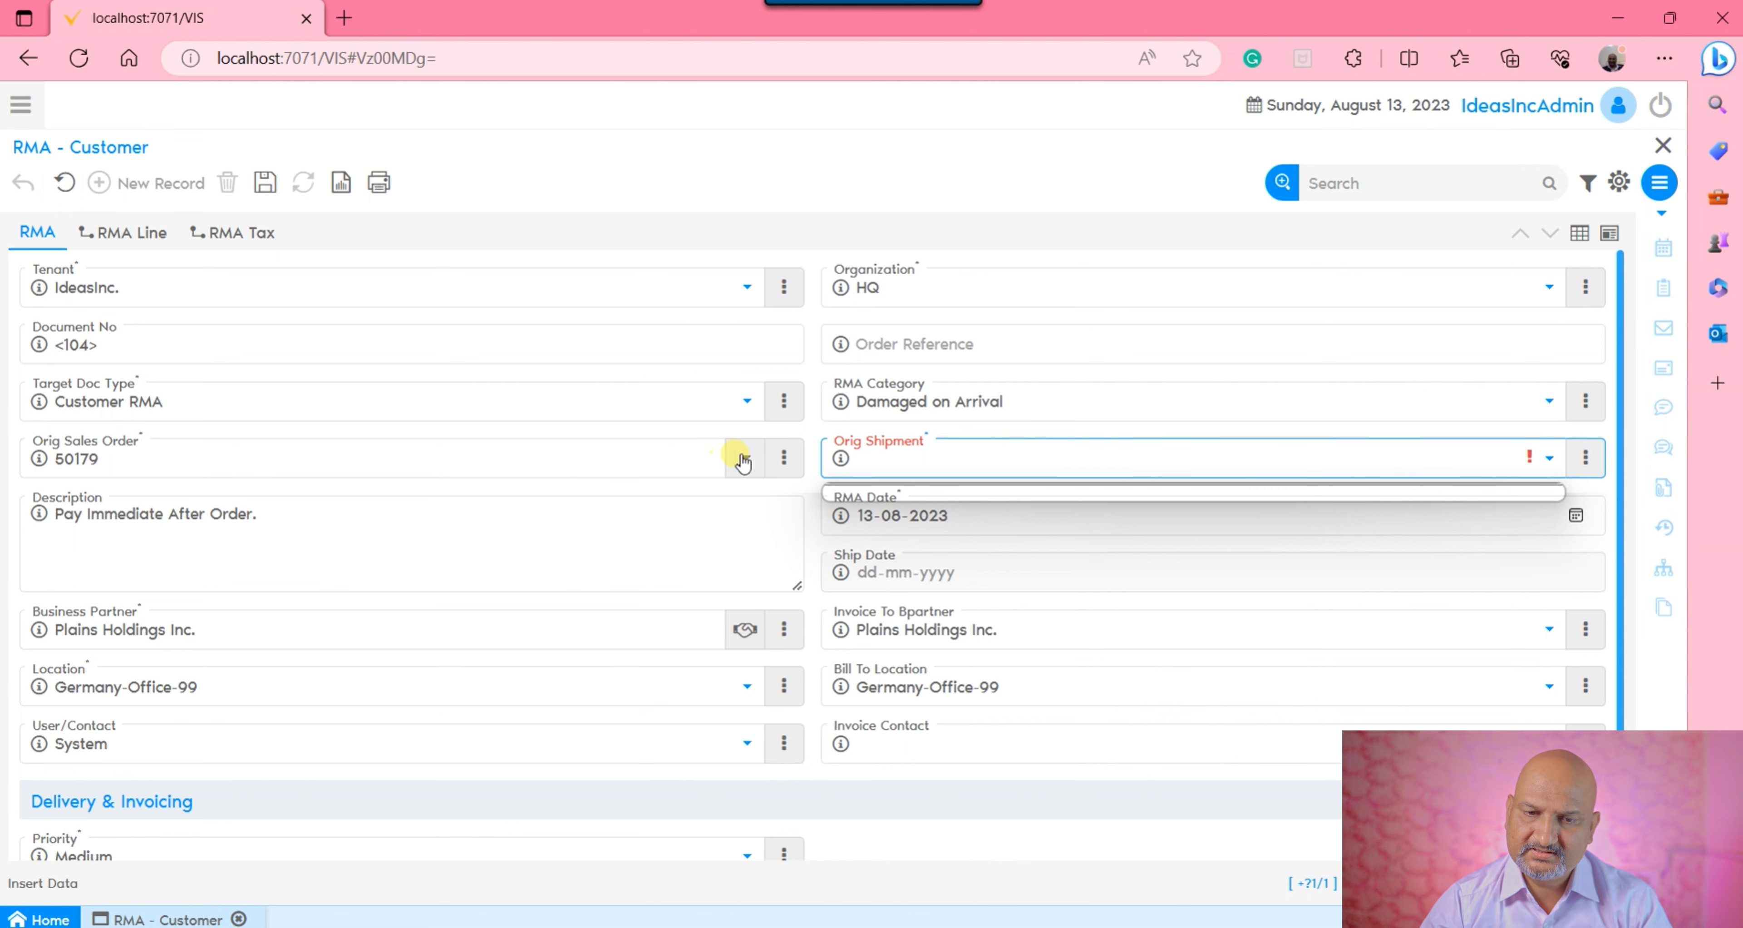
Replace the original sales order with the Incom Corporation order dated 15/7/2023 and refresh the original shipment choices
left_click(785, 457)
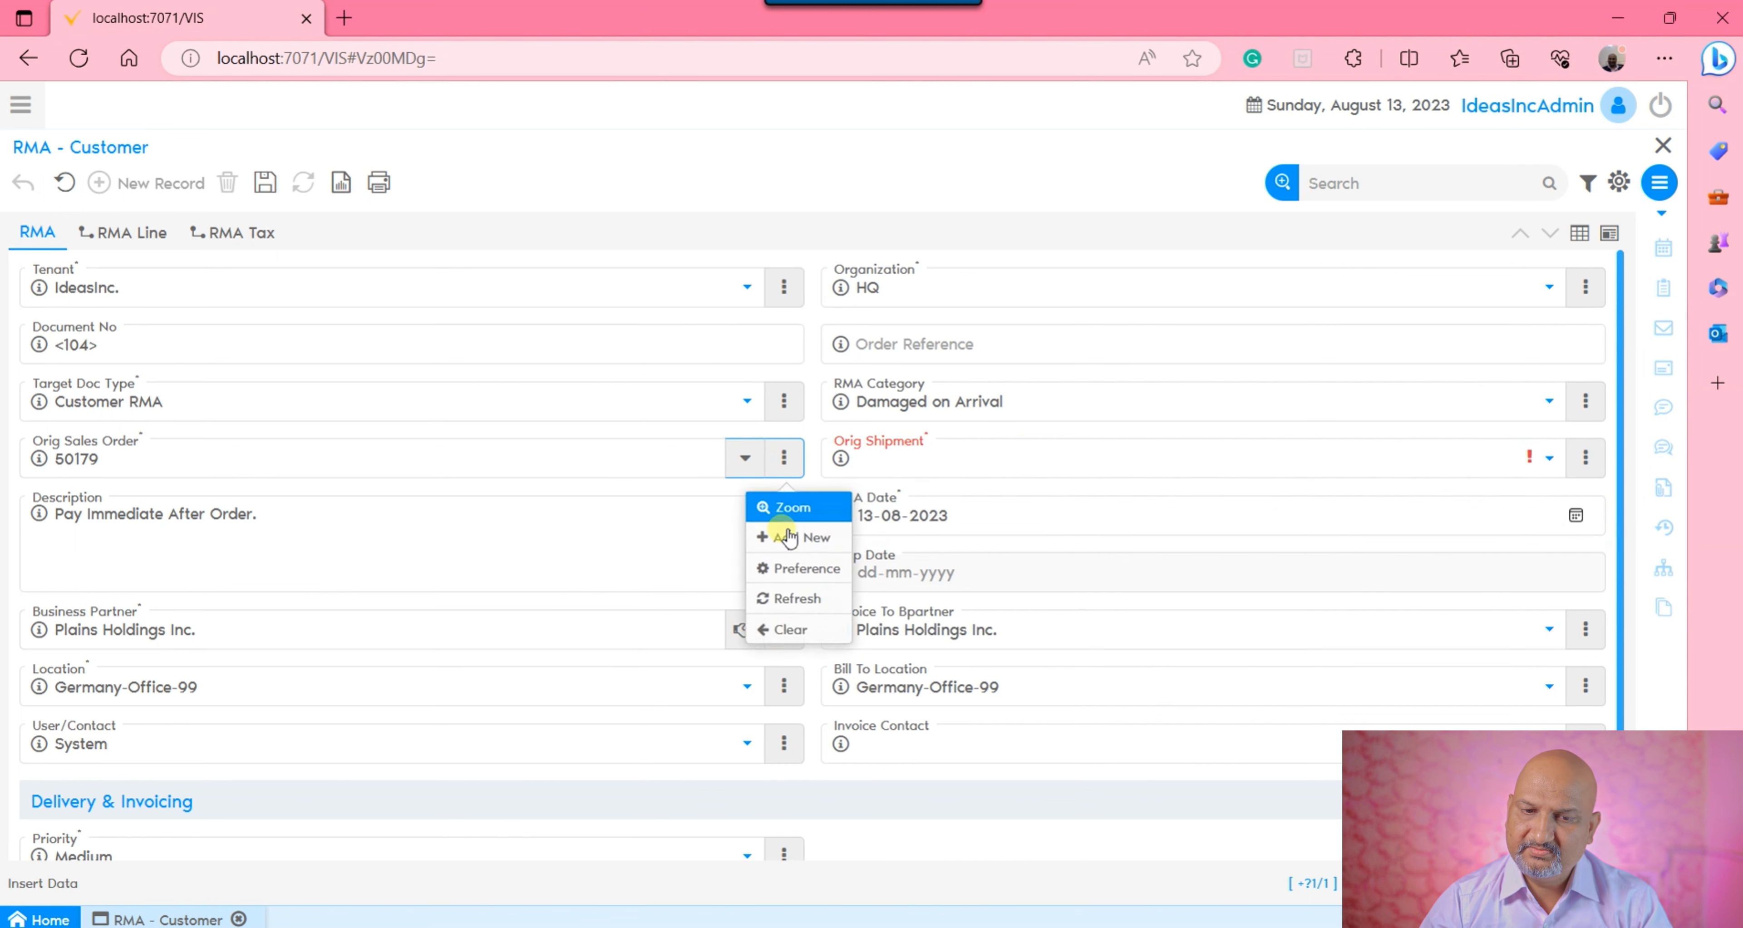
left_click(791, 630)
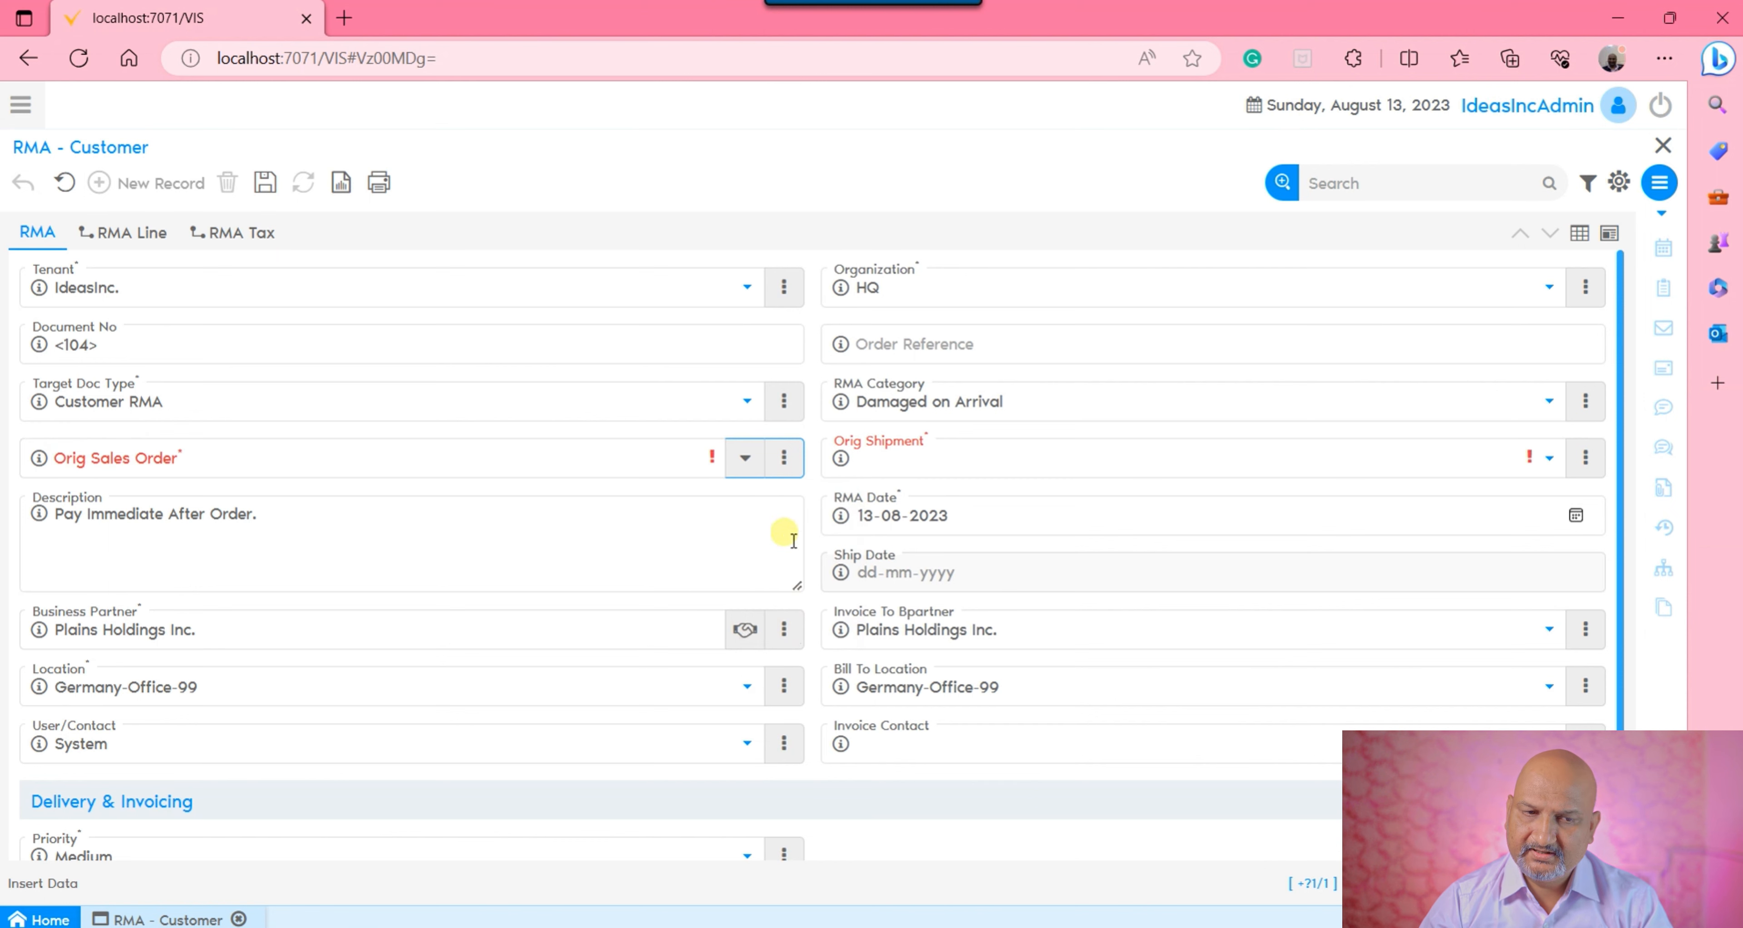
left_click(745, 458)
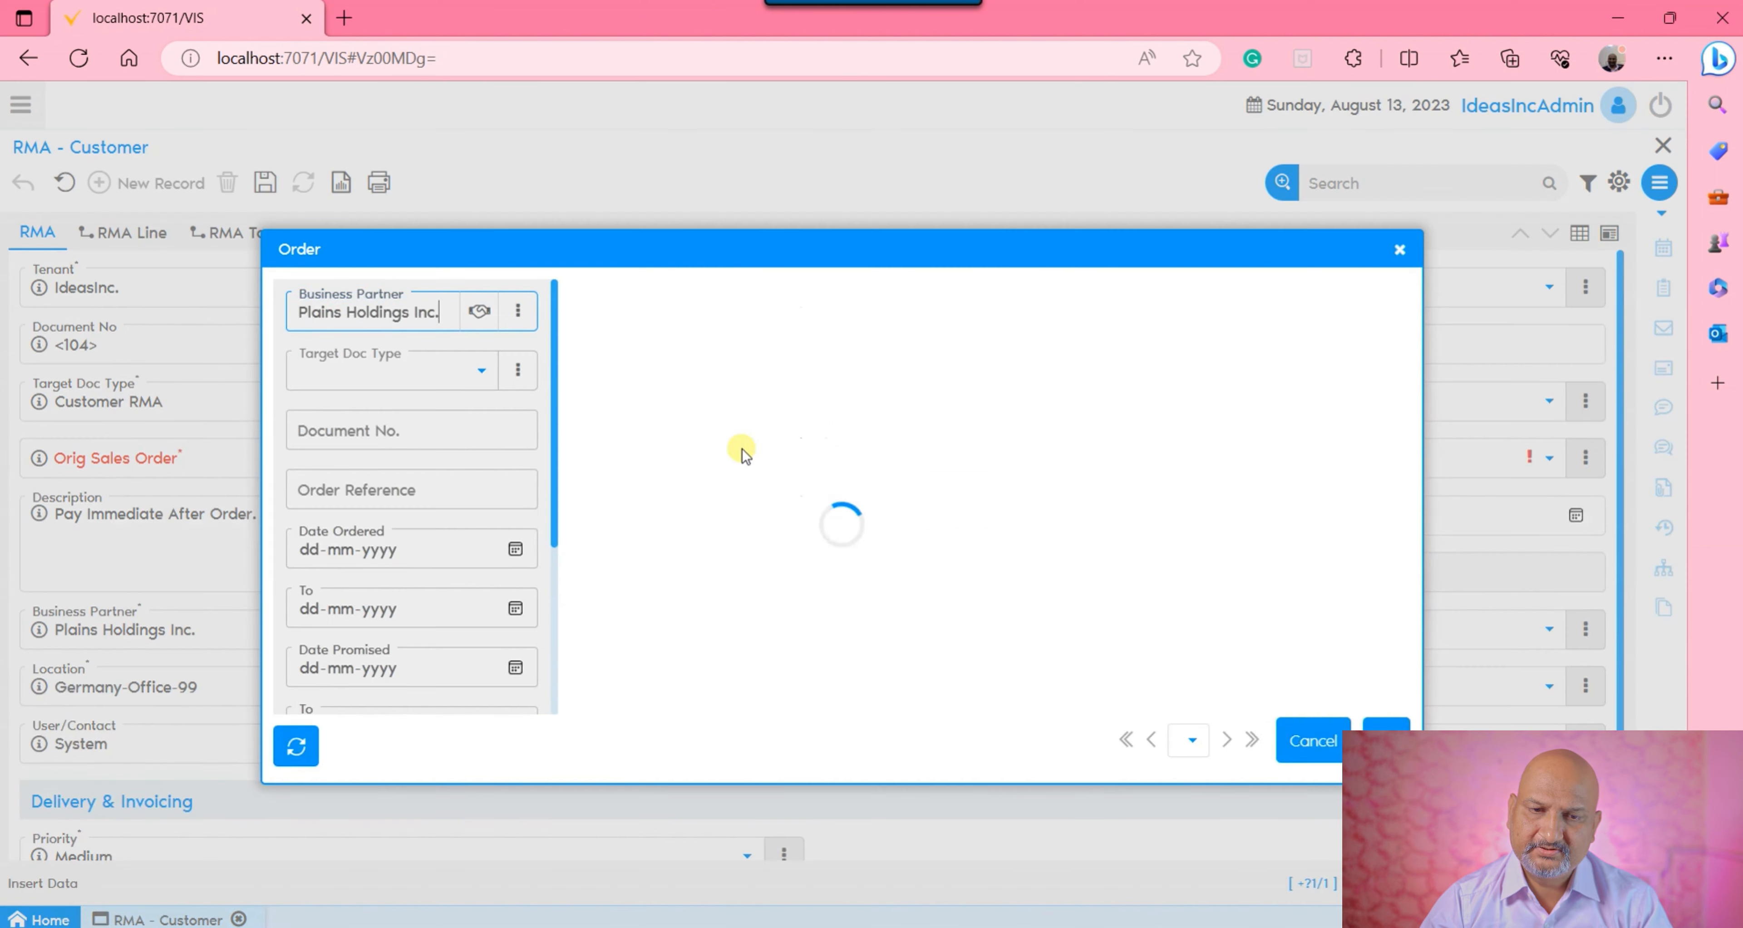
left_click(518, 311)
left_click(535, 520)
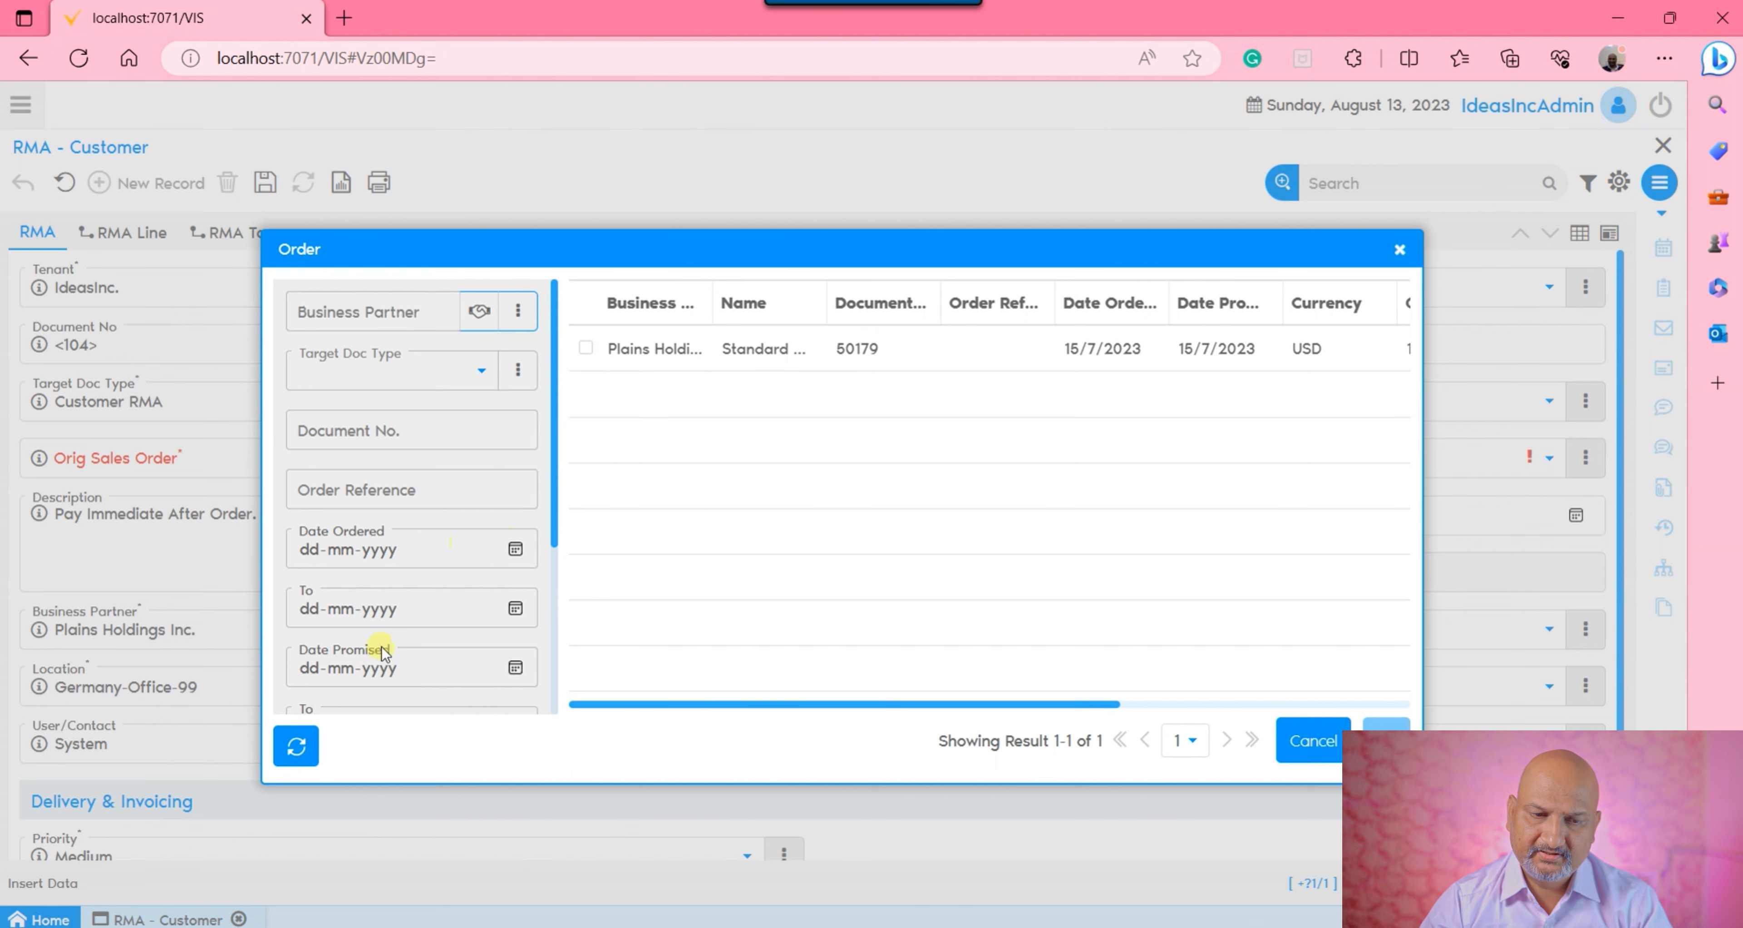
left_click(295, 746)
left_click(891, 393)
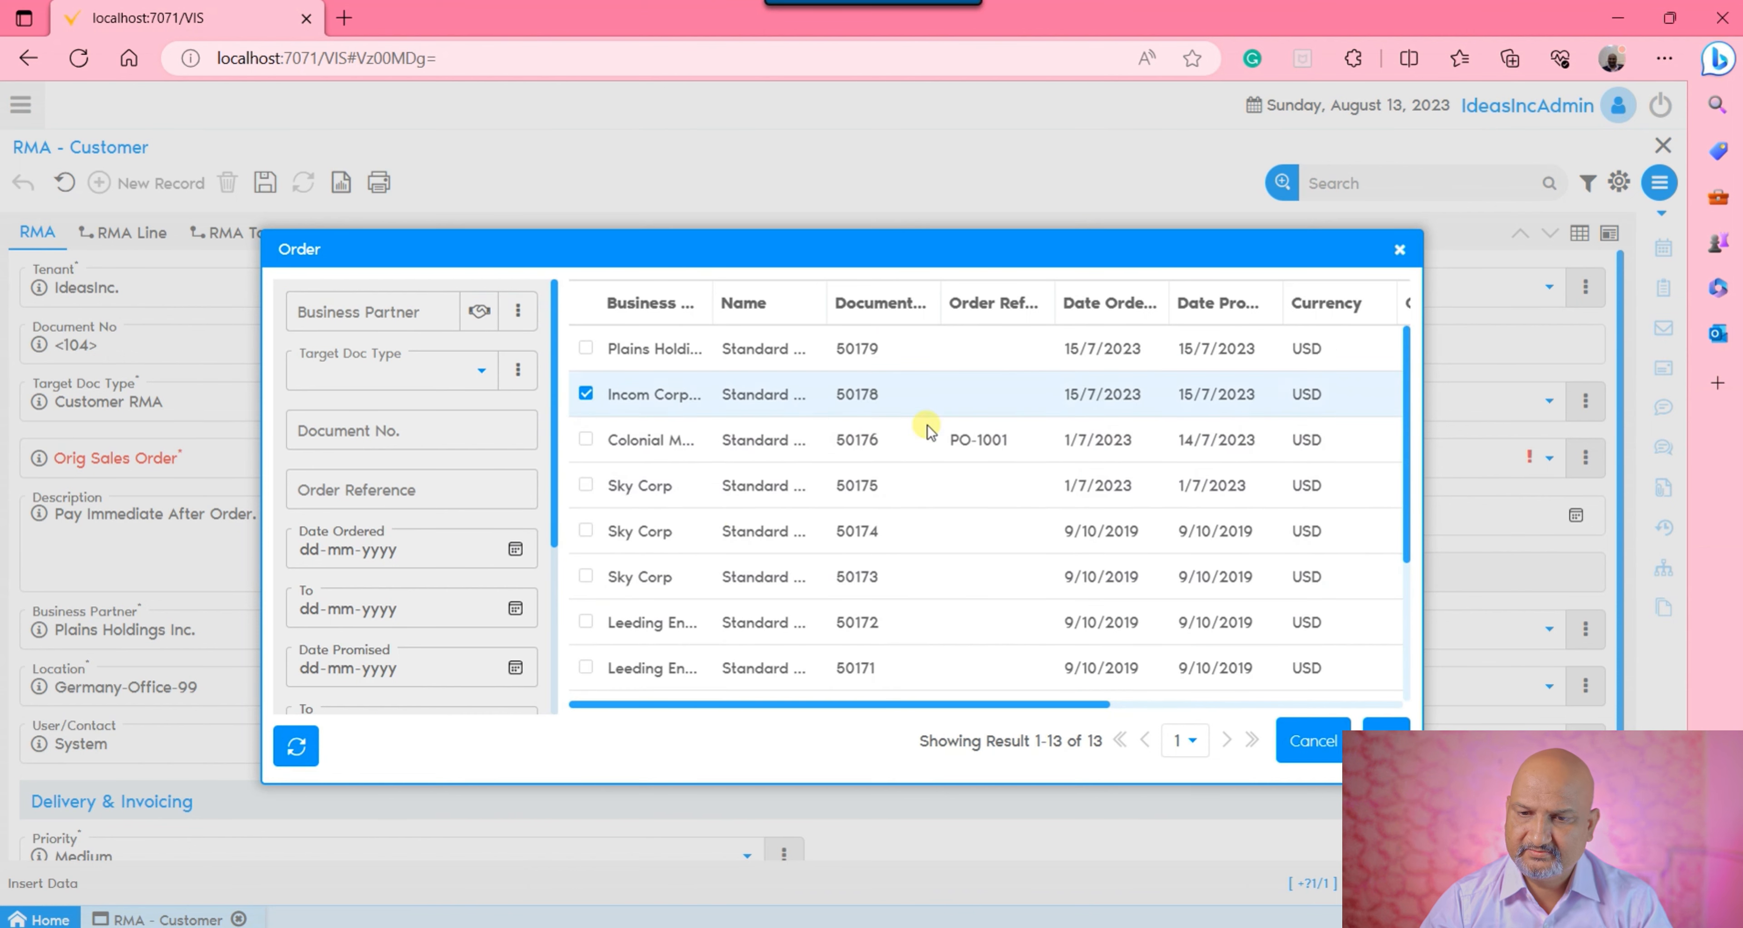
left_click(1383, 736)
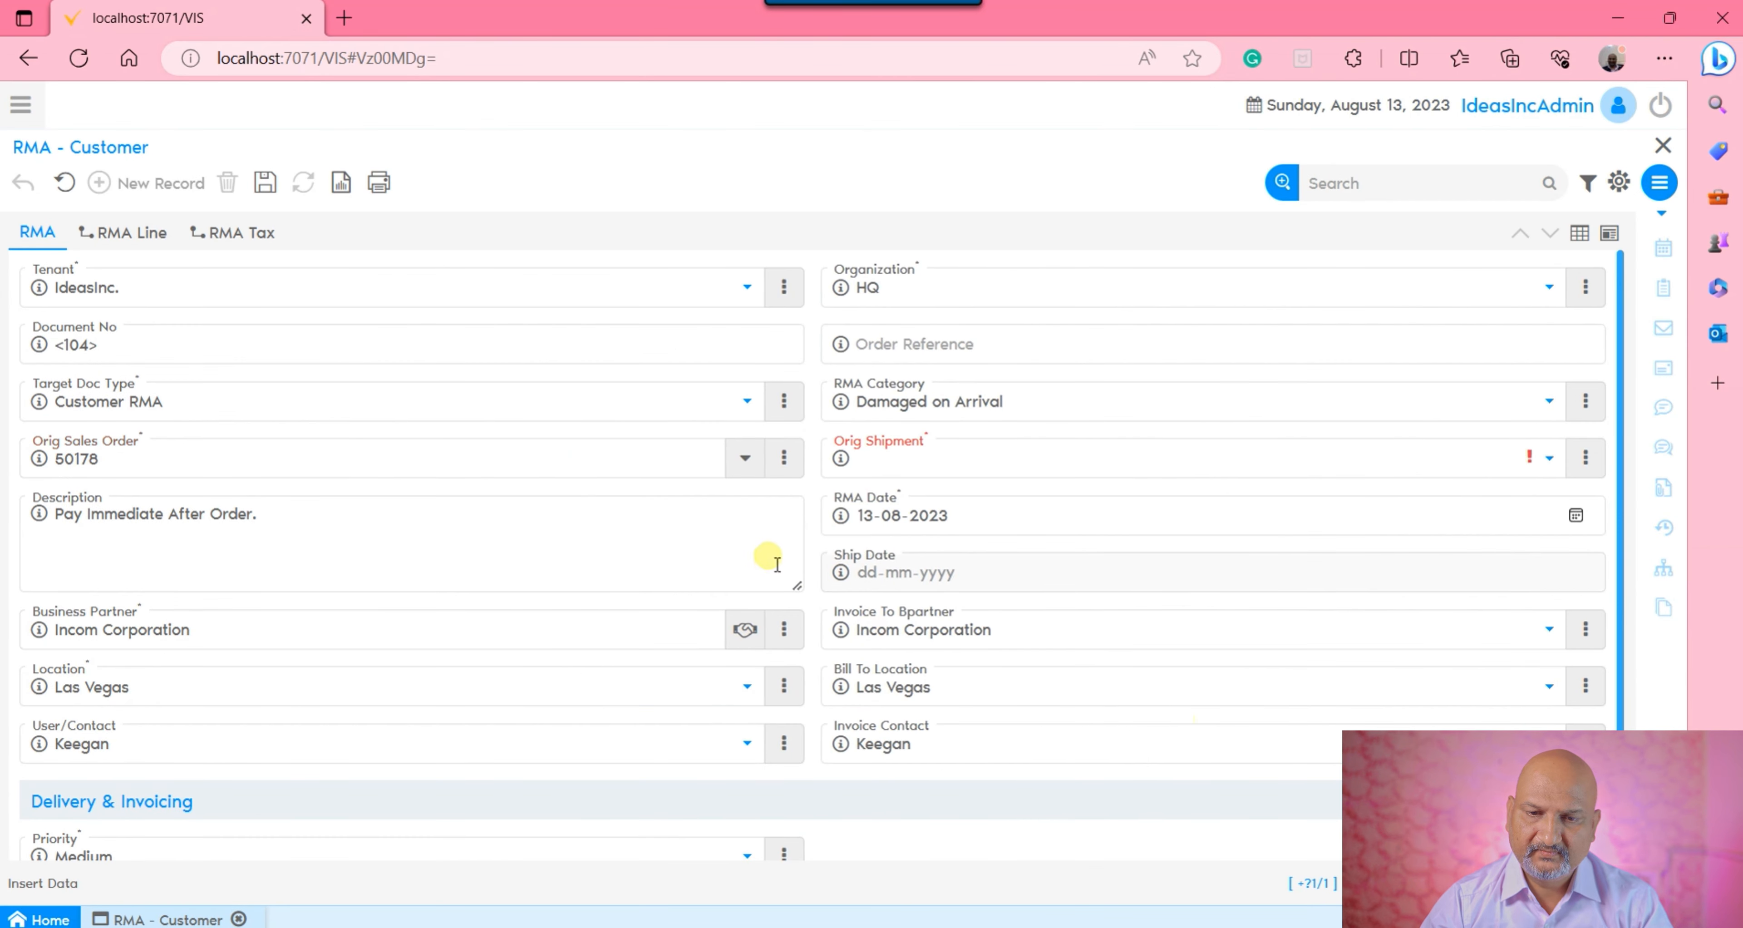
left_click(1129, 441)
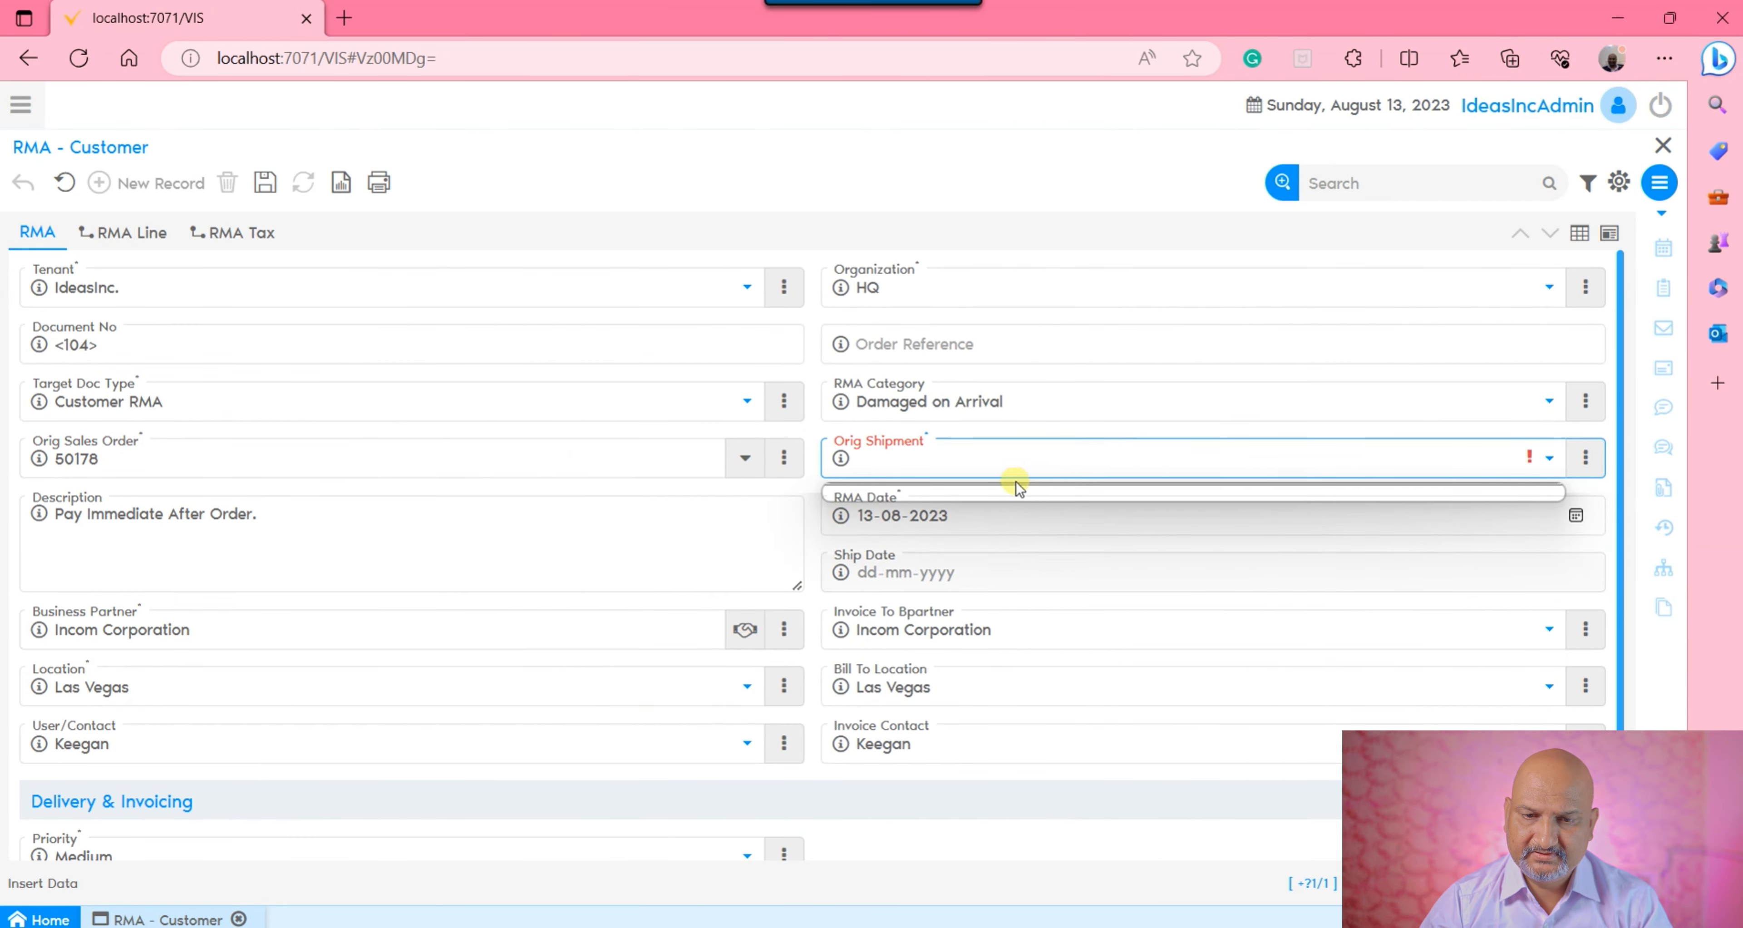
left_click(1602, 462)
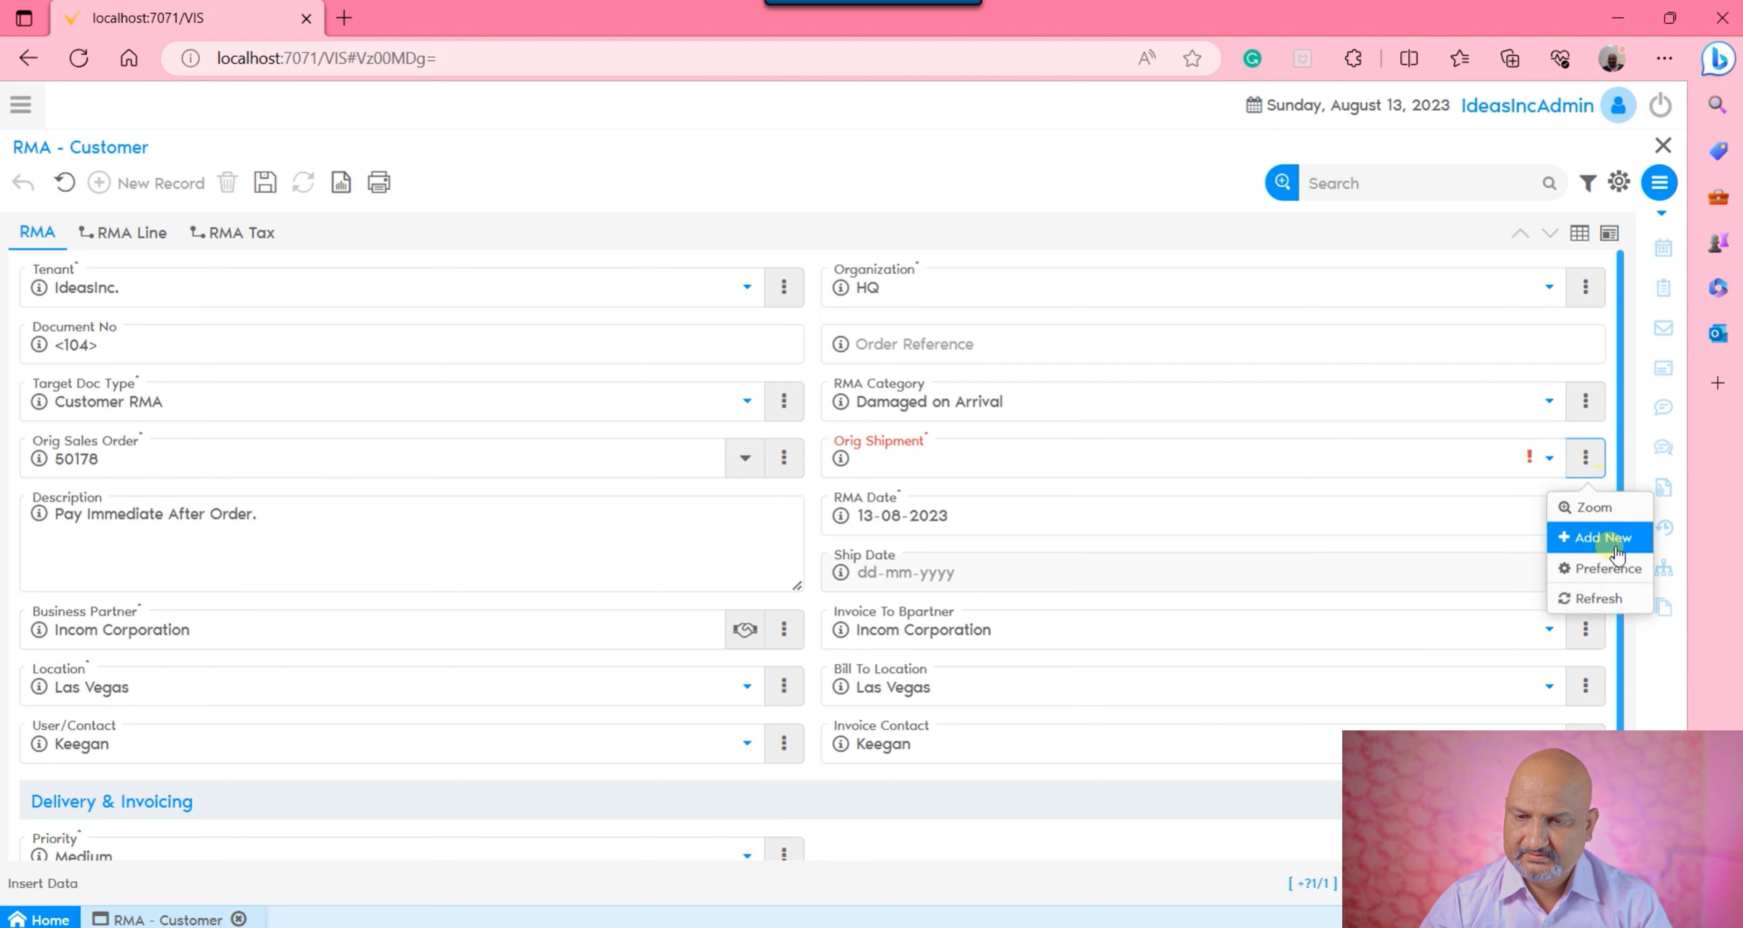
left_click(1614, 600)
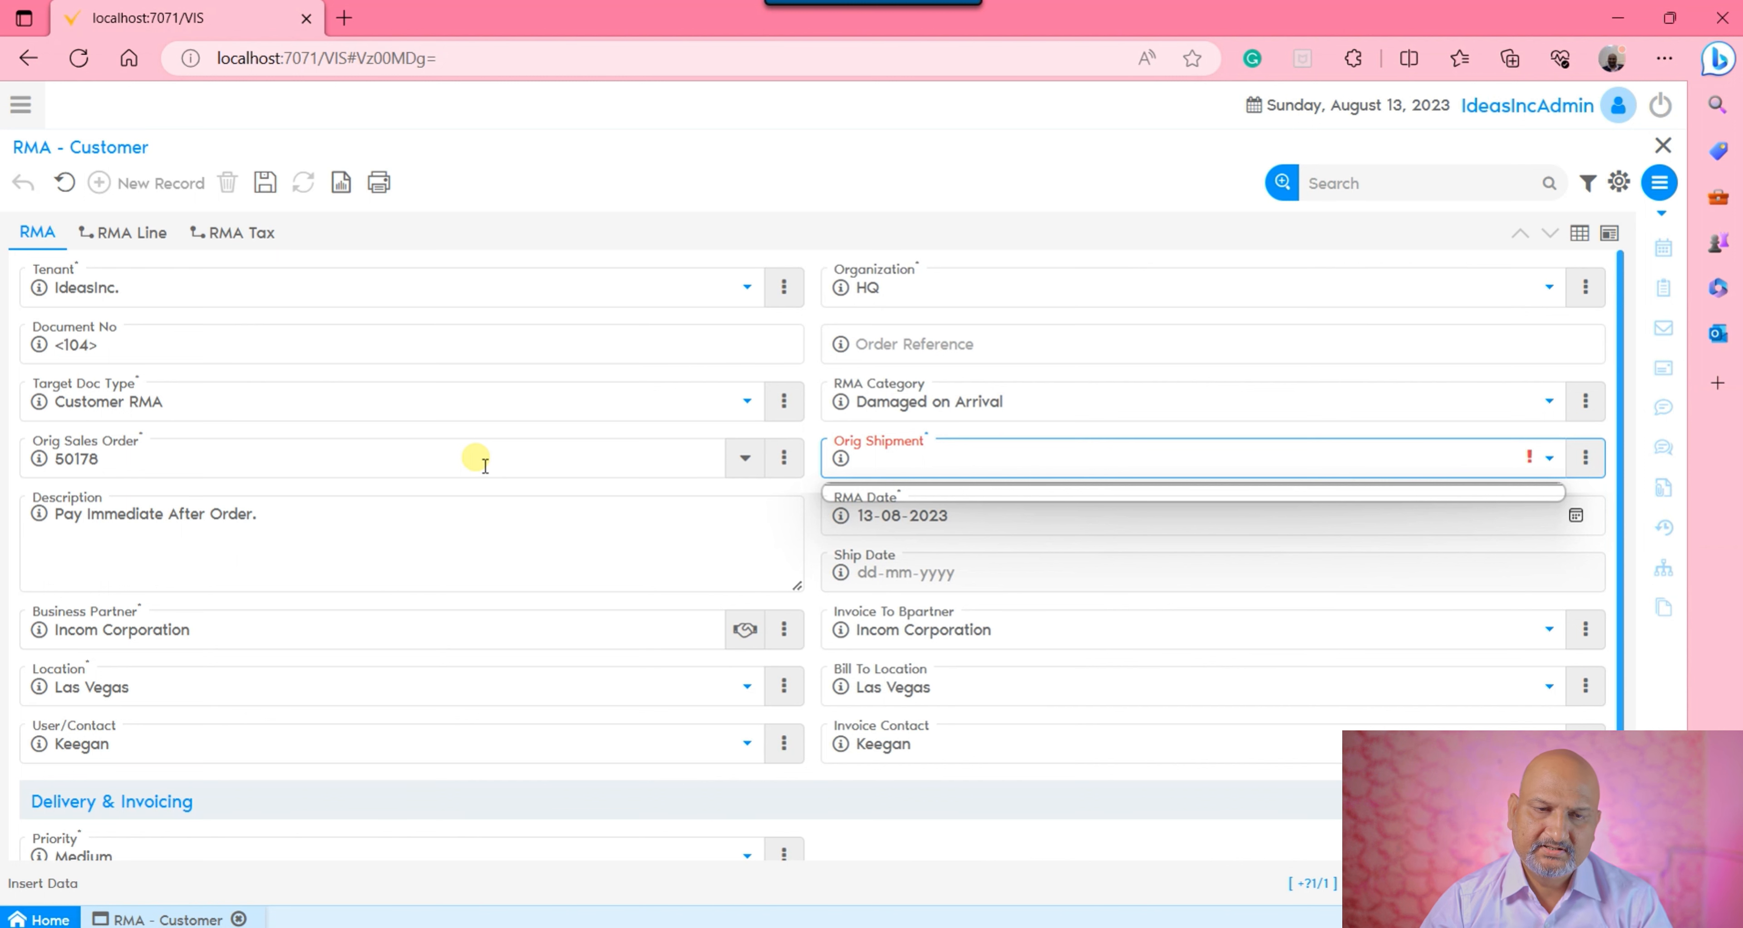
Clear the business partner filter, choose the Colonial Movers order dated 1/7/2023 as original sales order, and select its original shipment
left_click_drag(474, 459, 31, 456)
key("BackSpace")
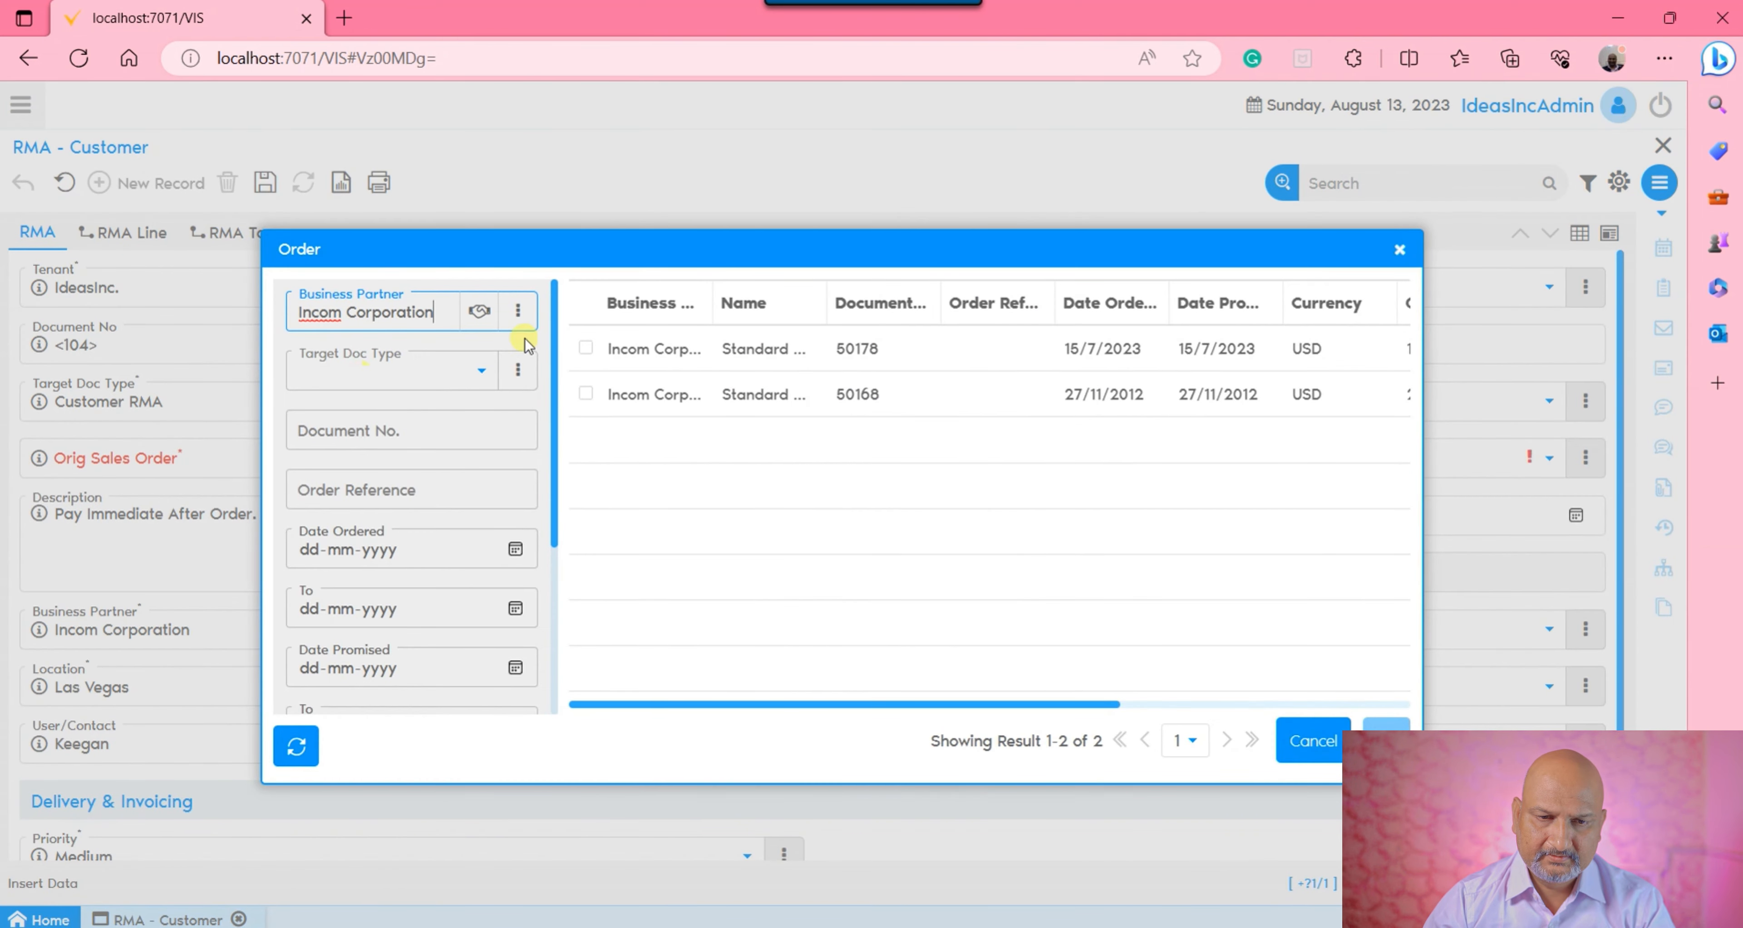
left_click(519, 311)
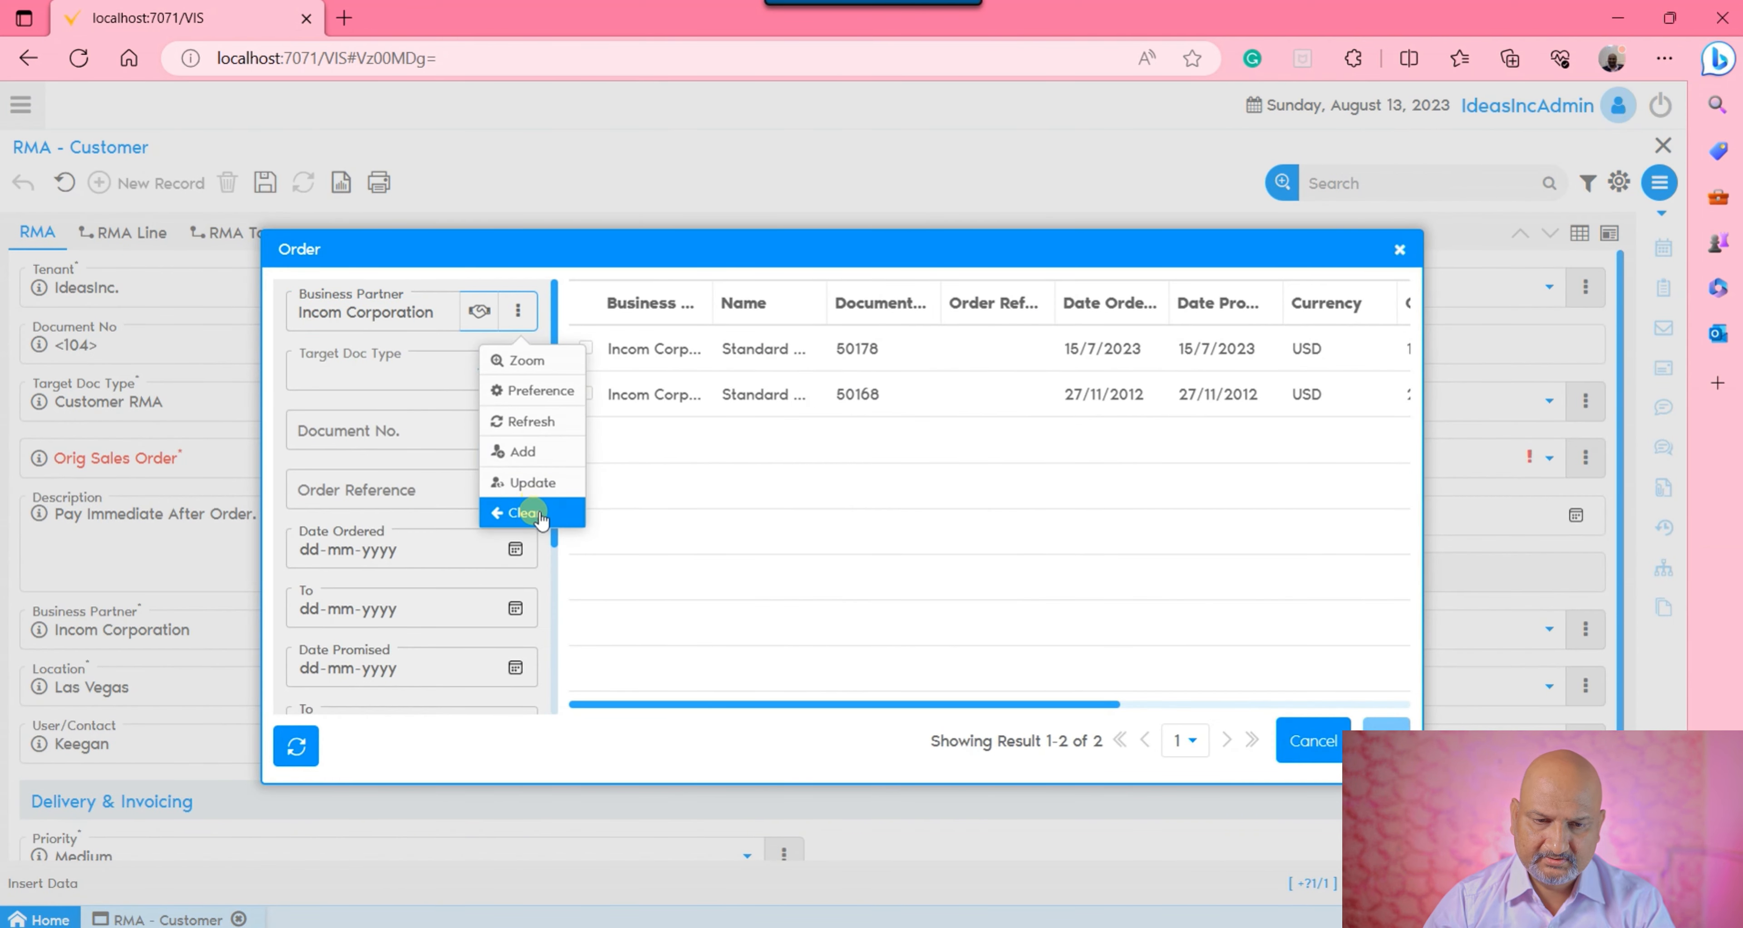
left_click(540, 515)
left_click(298, 745)
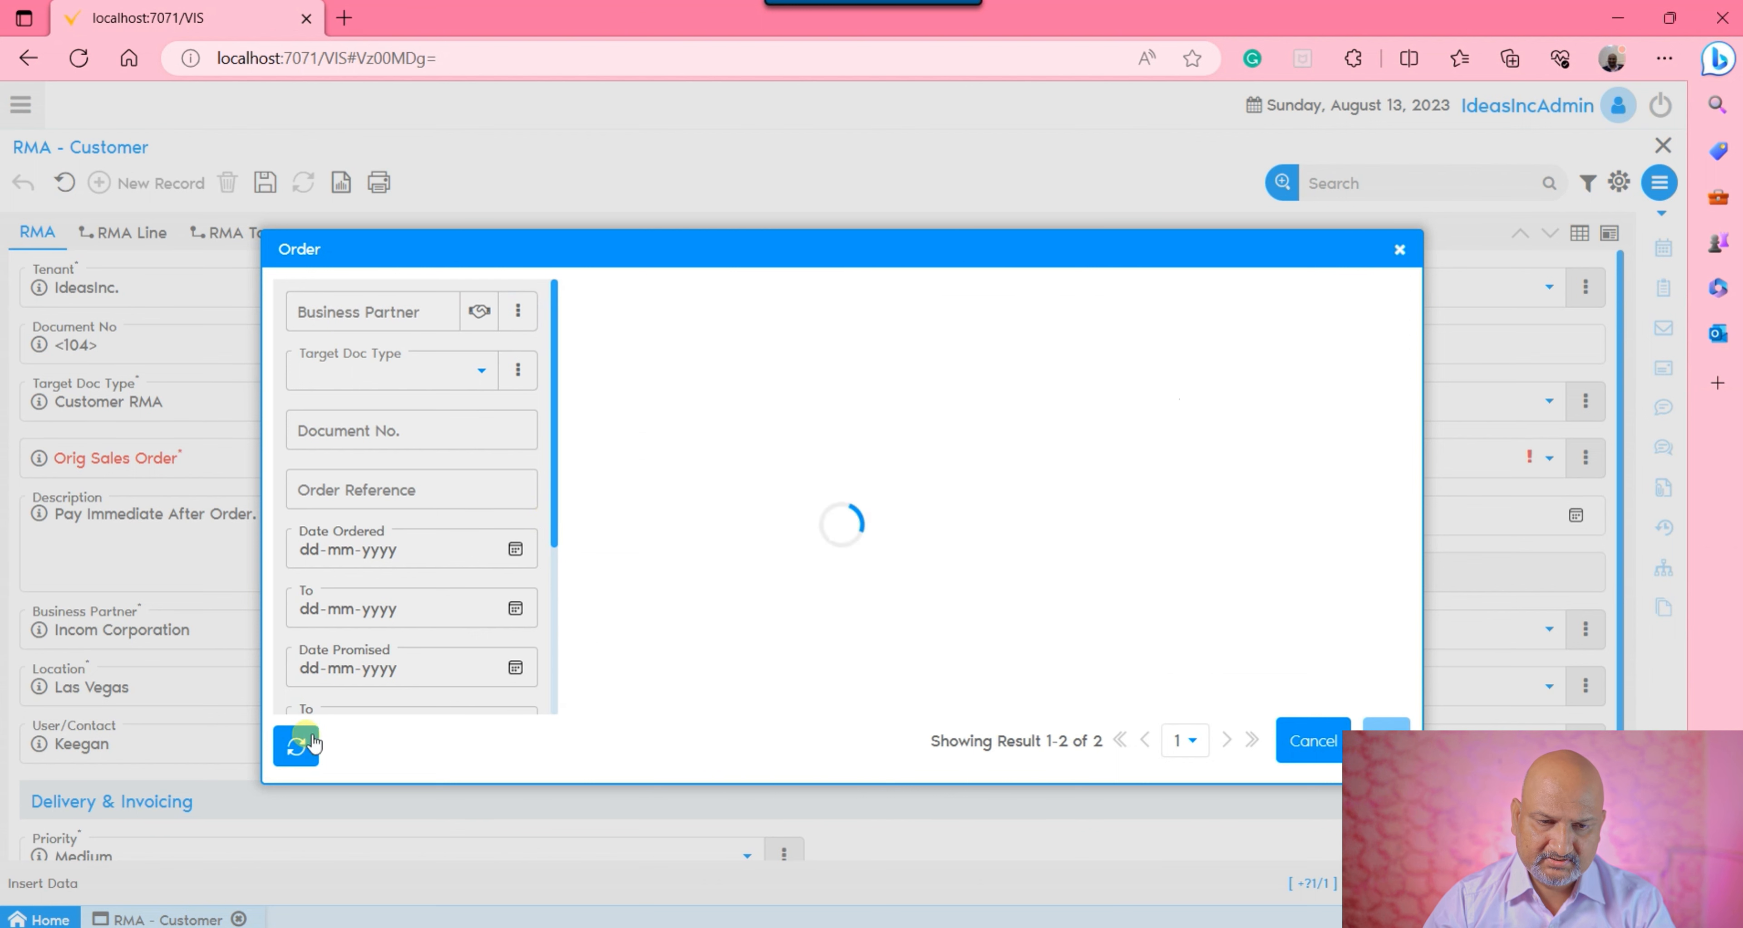
scroll(382, 519, "down", 4)
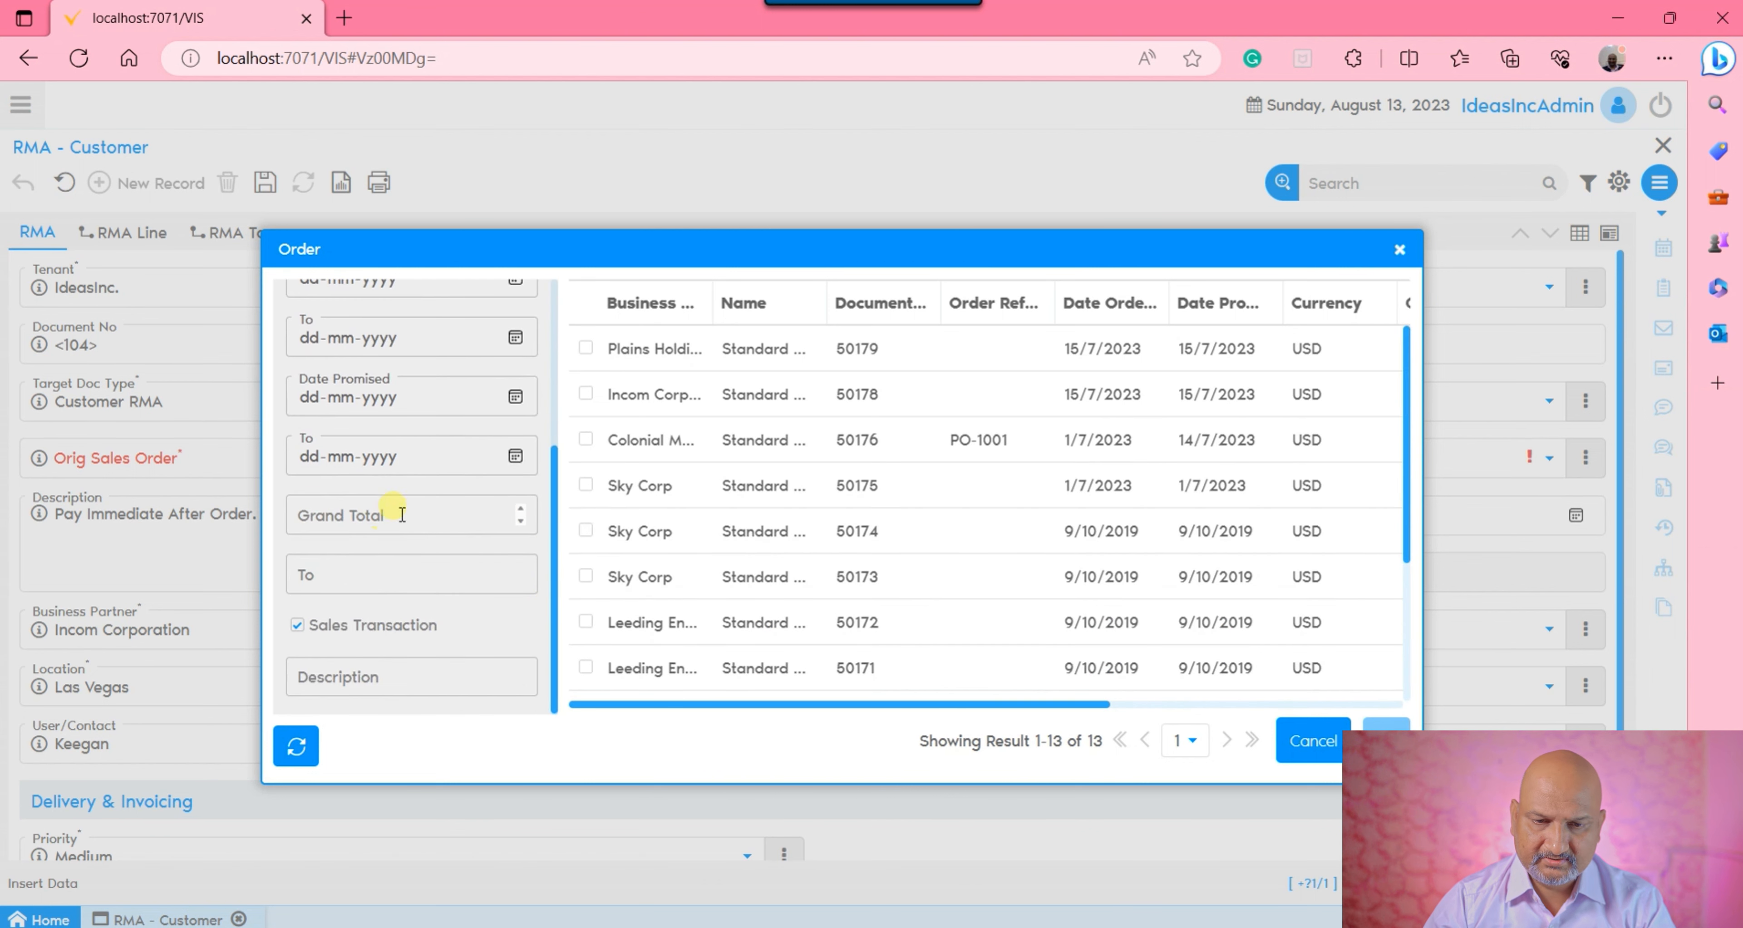
left_click(1005, 444)
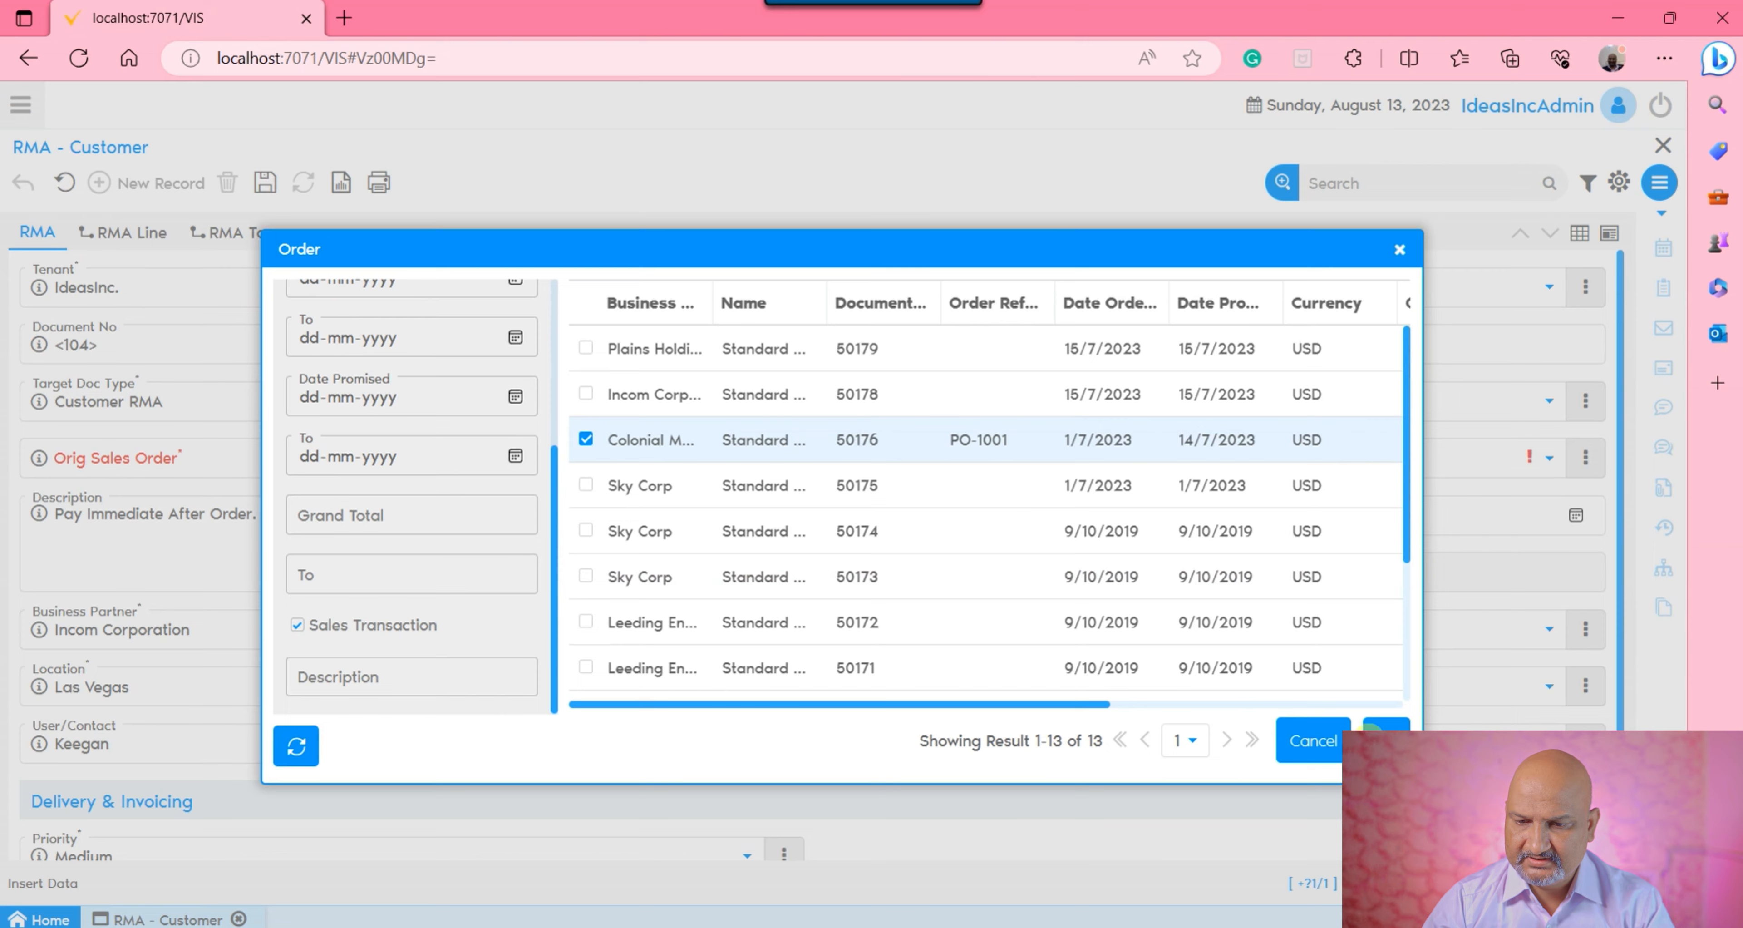
left_click(1384, 725)
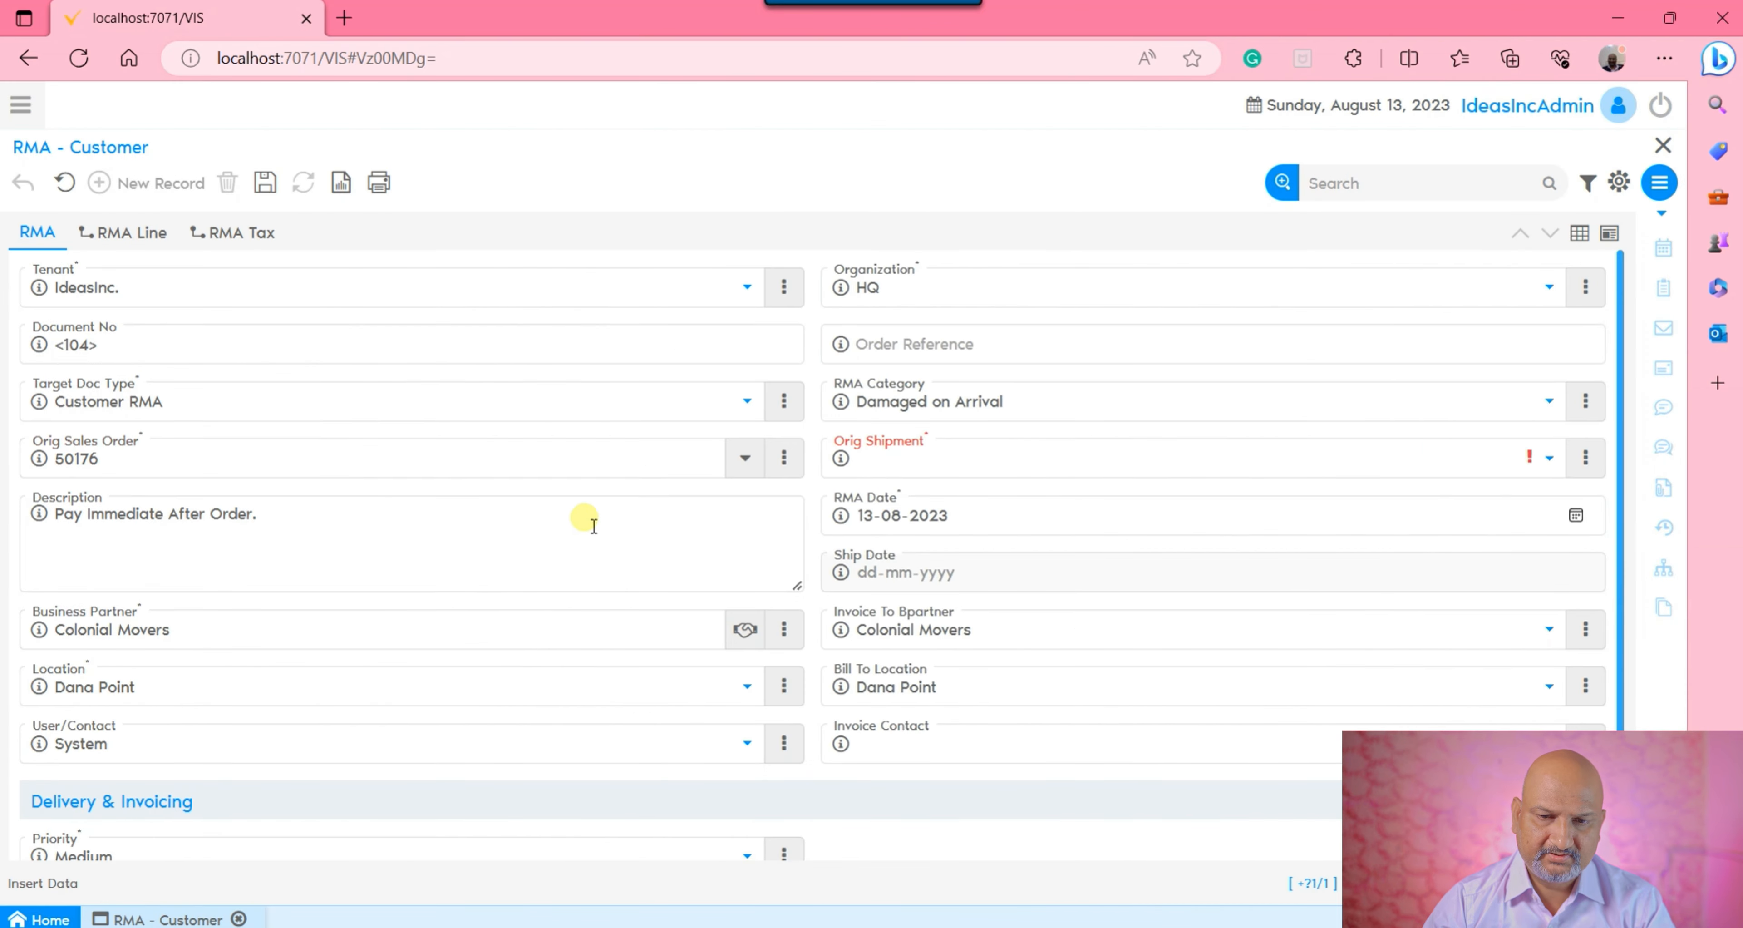
left_click(1130, 460)
left_click(887, 495)
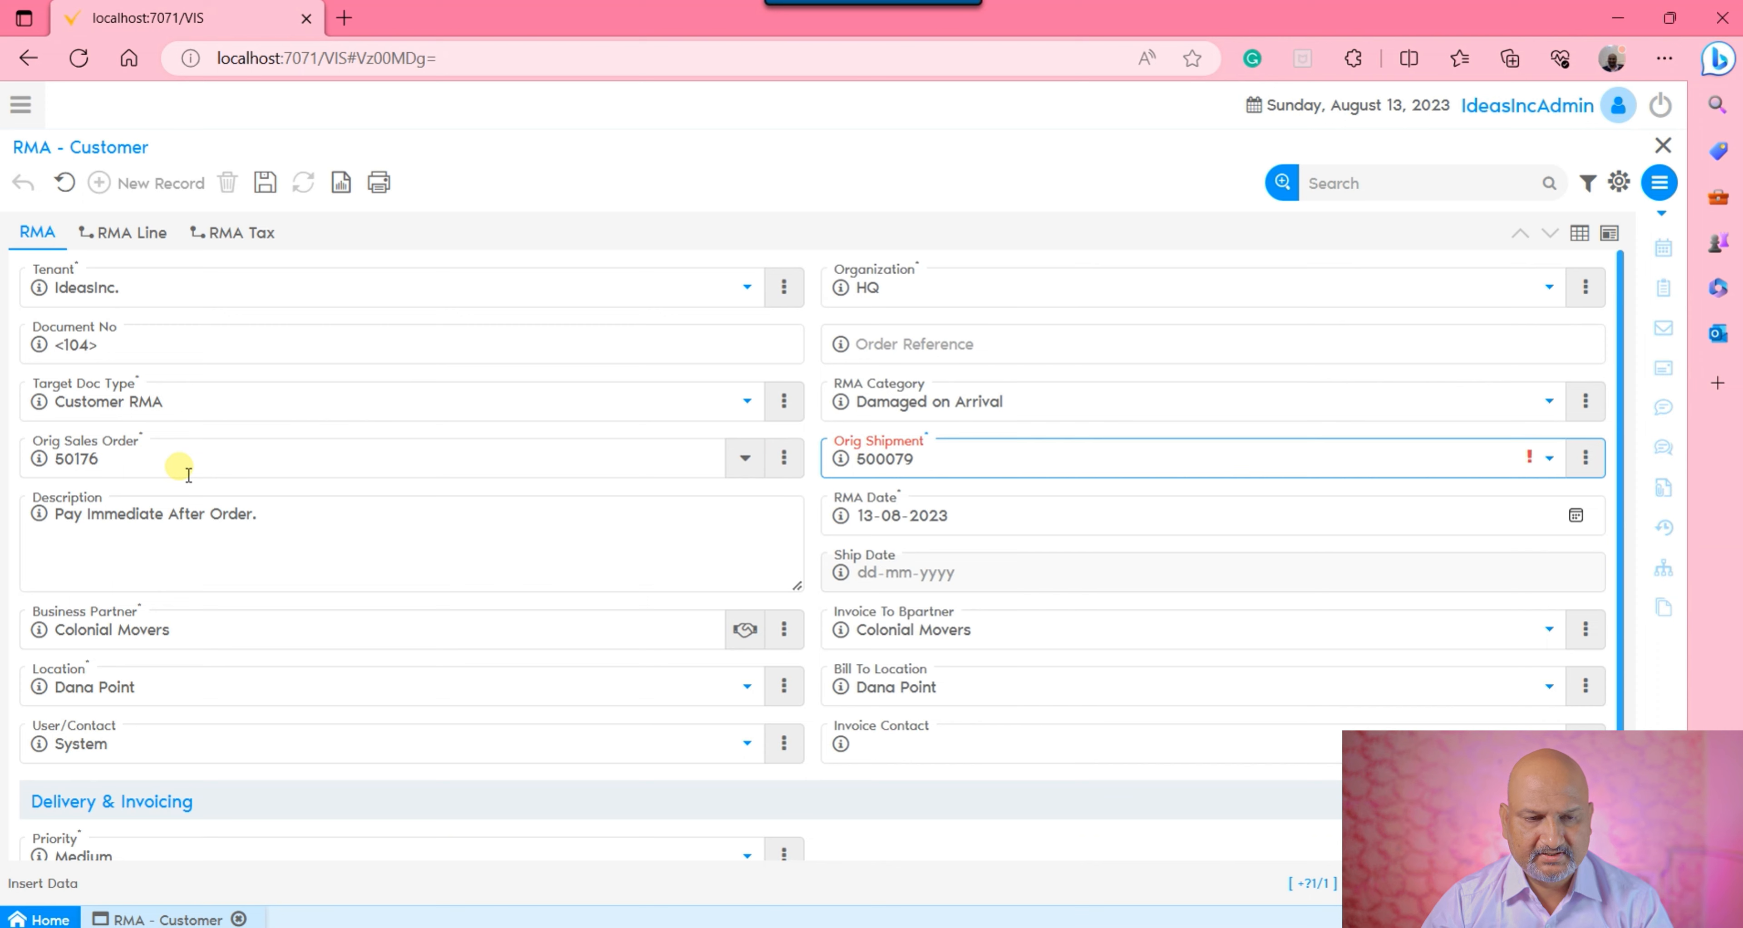
Expand the Delivery & Invoicing section and set the warehouse to HQ Warehouse
scroll(406, 487, "down", 2)
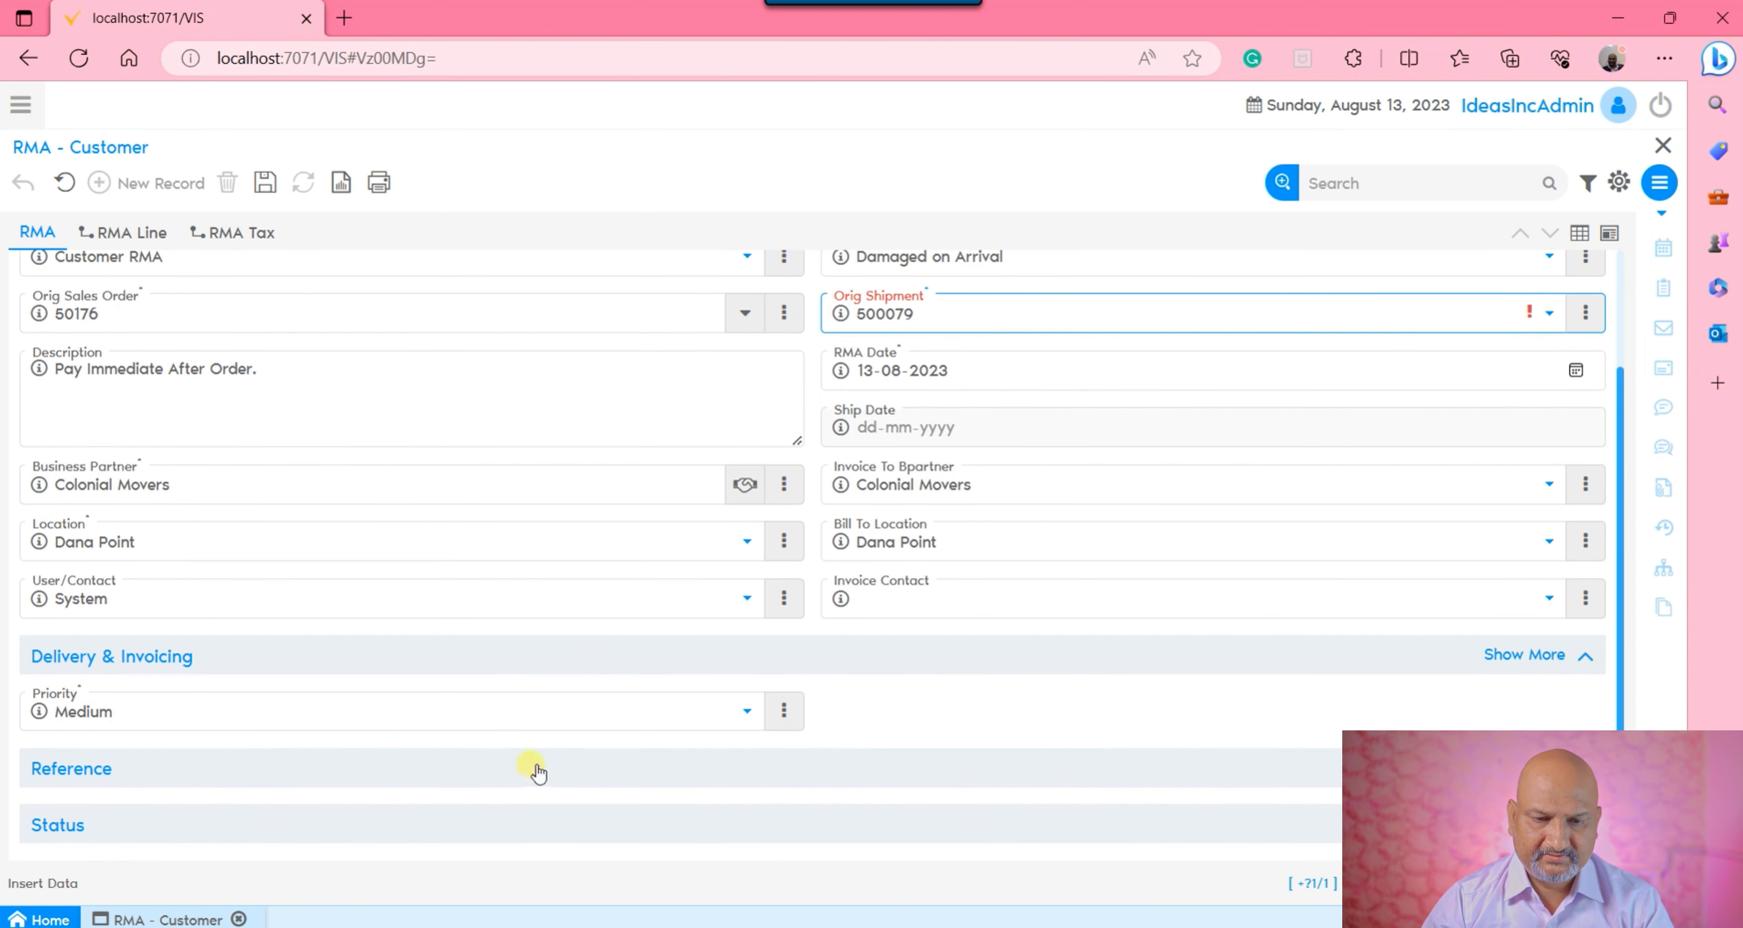
left_click(938, 656)
scroll(842, 690, "down", 3)
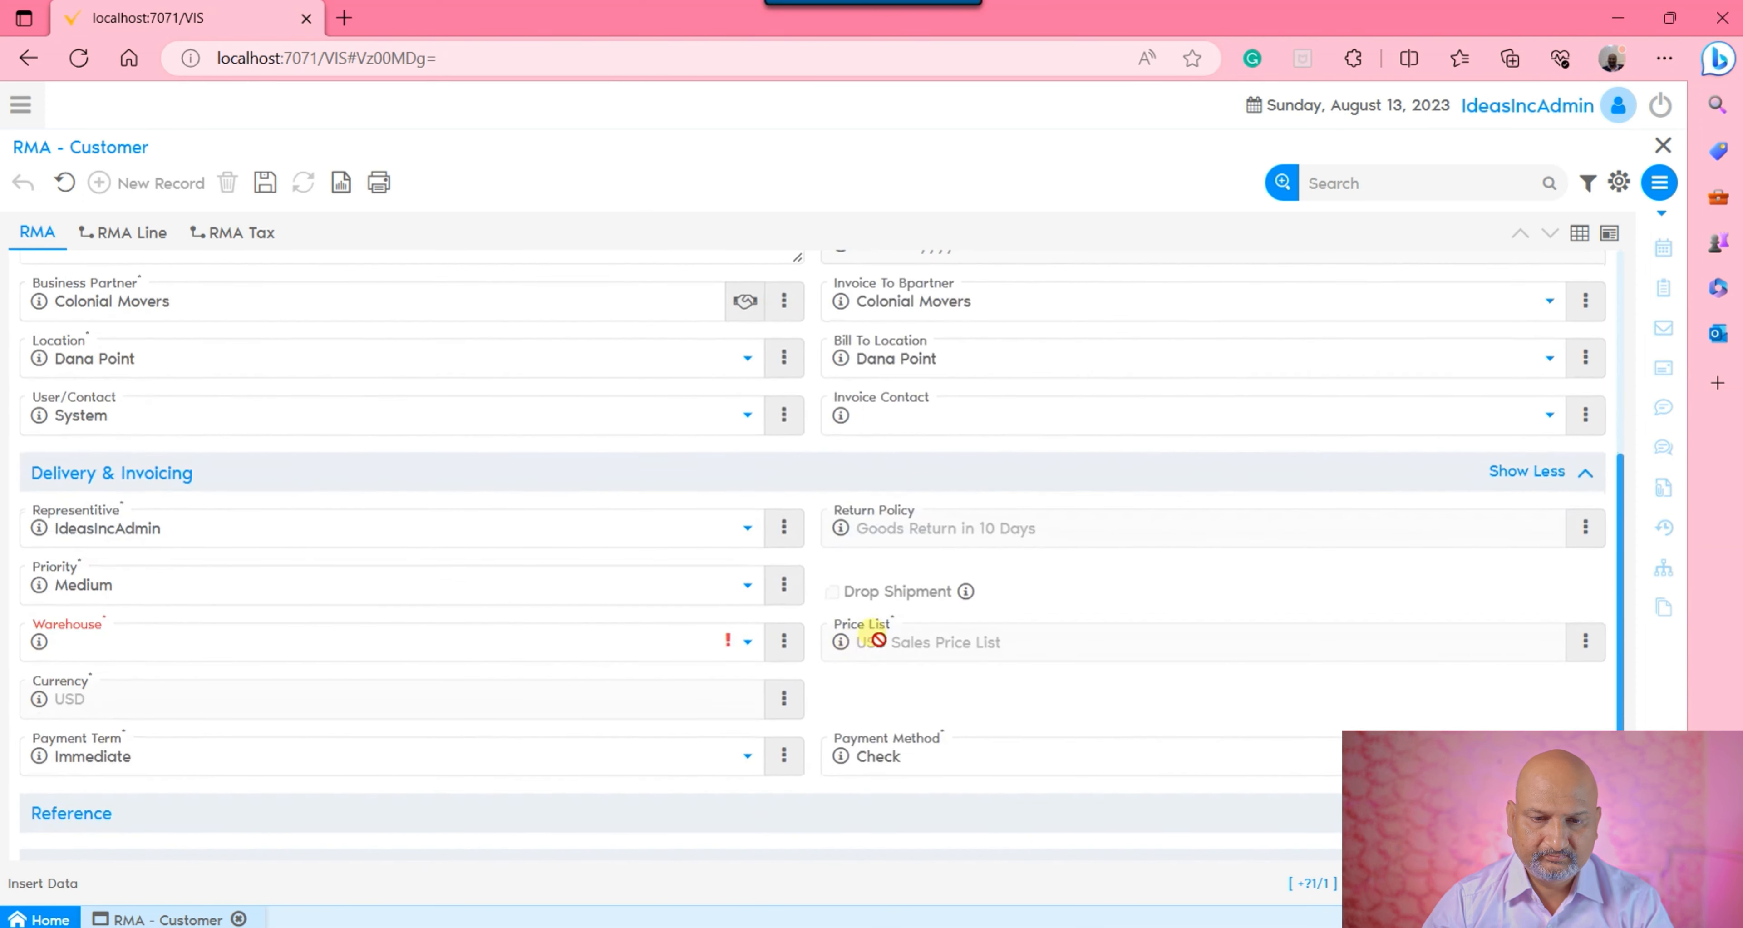
left_click(349, 643)
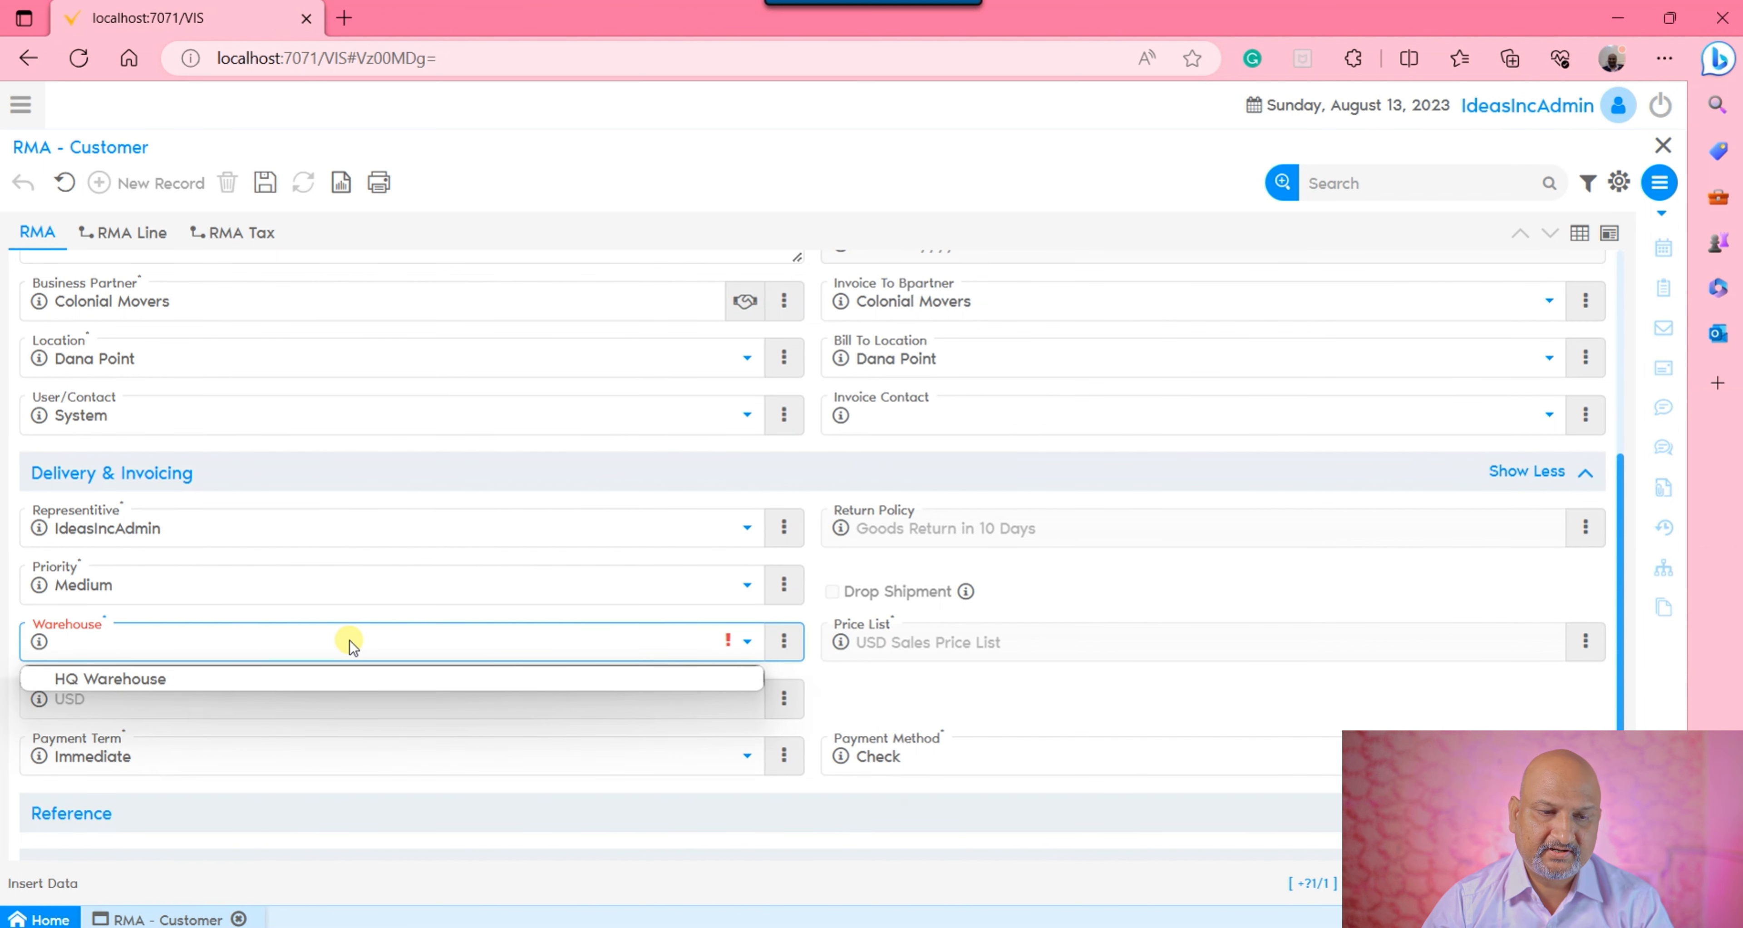
left_click(305, 678)
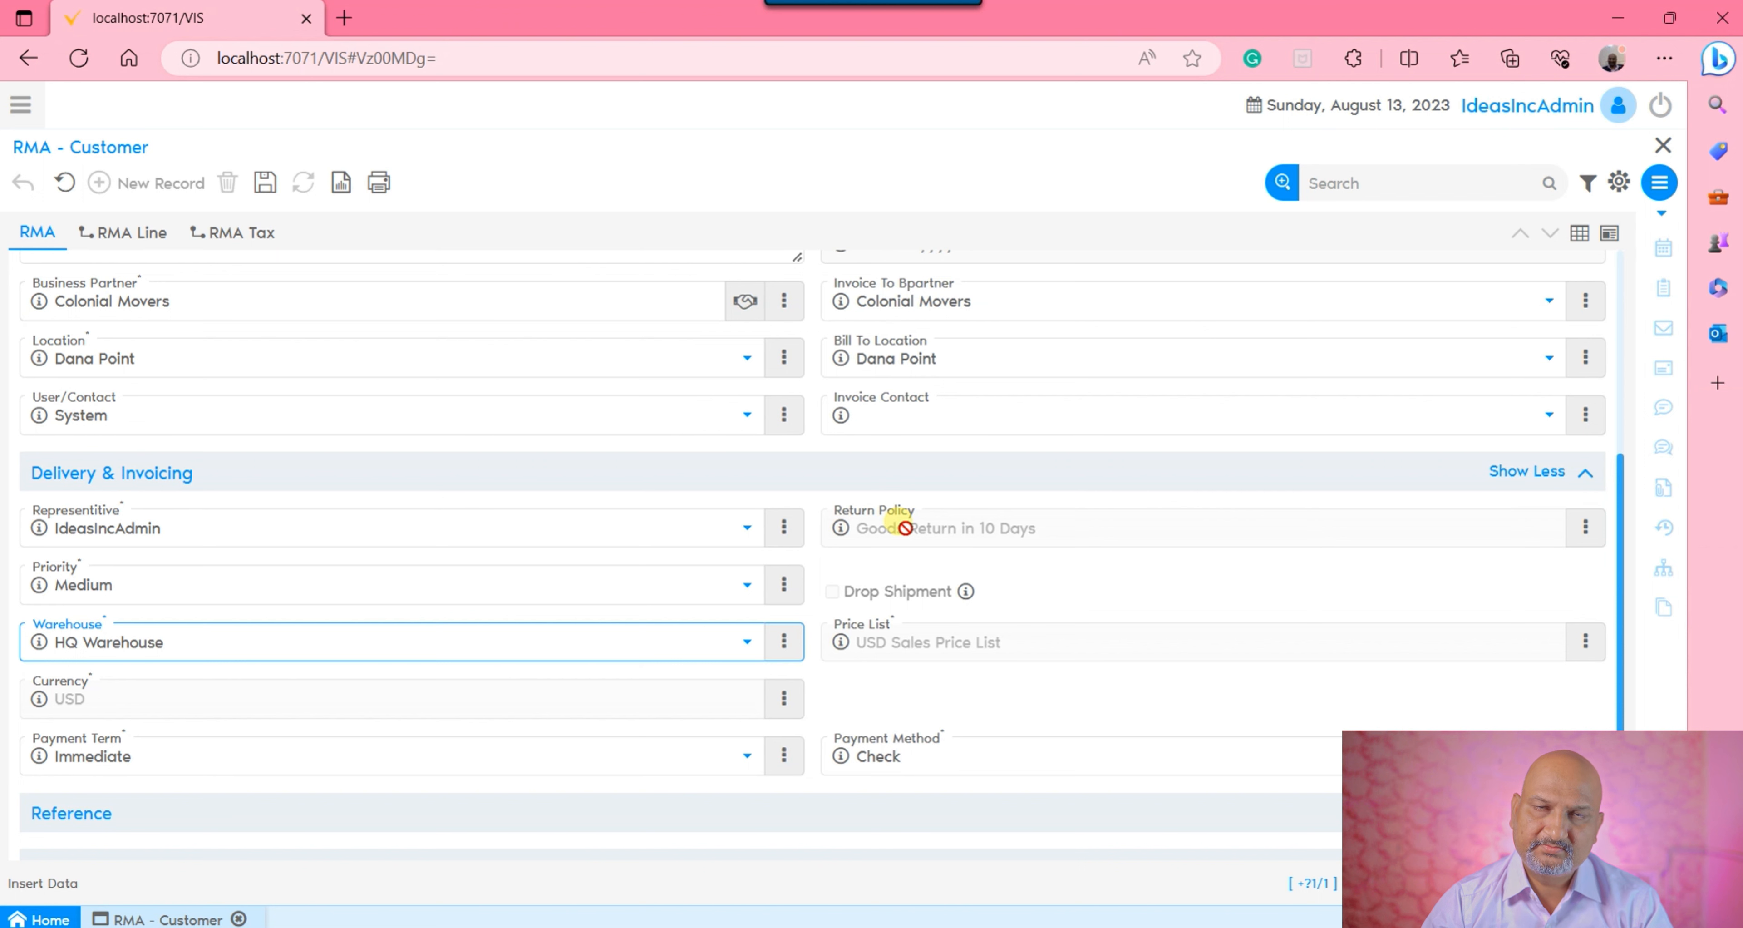
Open the linked record of the Goods Return in 10 Days return policy and view its return rule lines
left_click(1586, 526)
left_click(1602, 577)
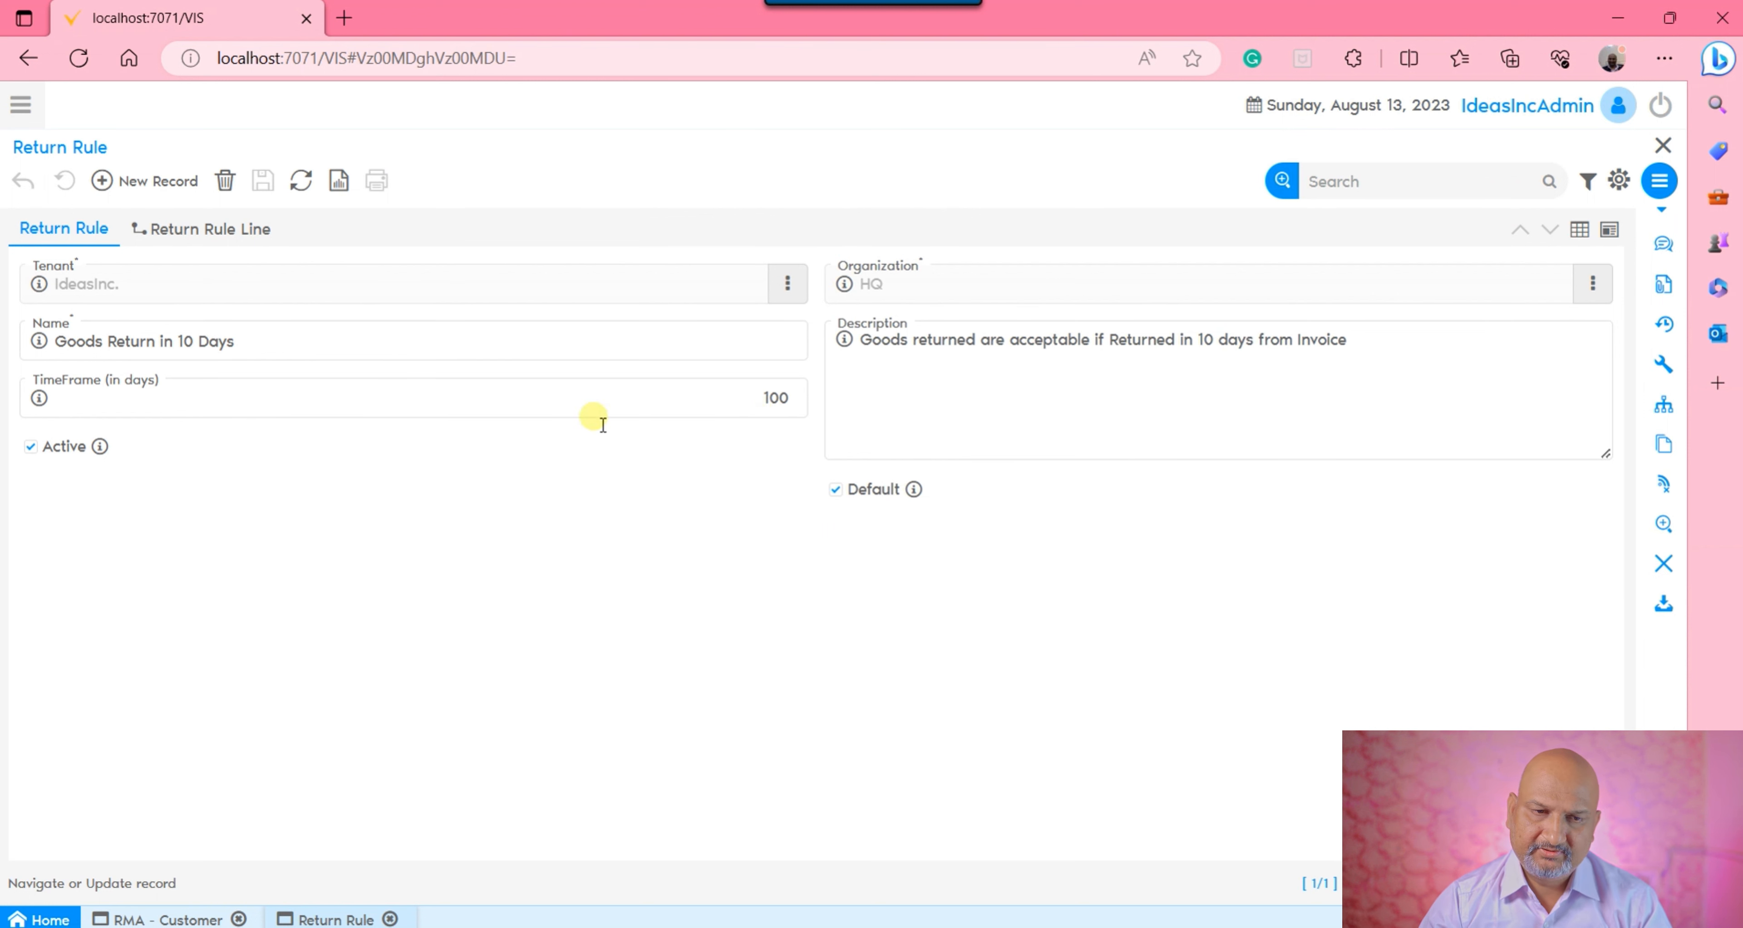
left_click(259, 234)
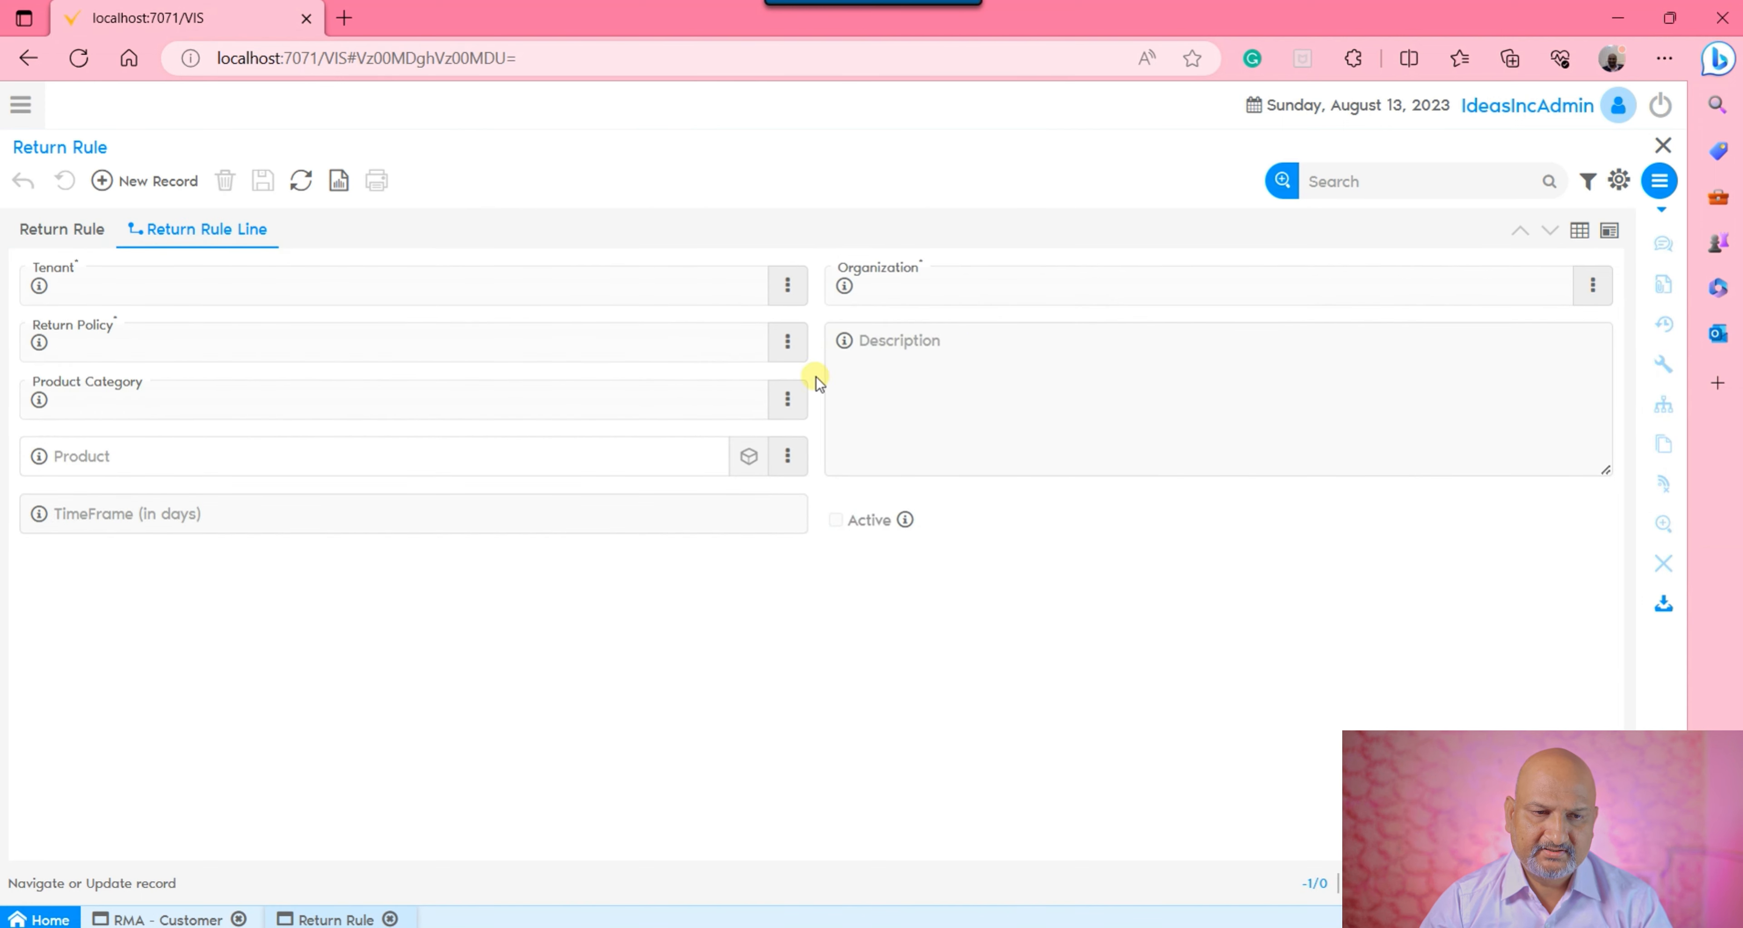
left_click(164, 183)
left_click(400, 397)
left_click(406, 399)
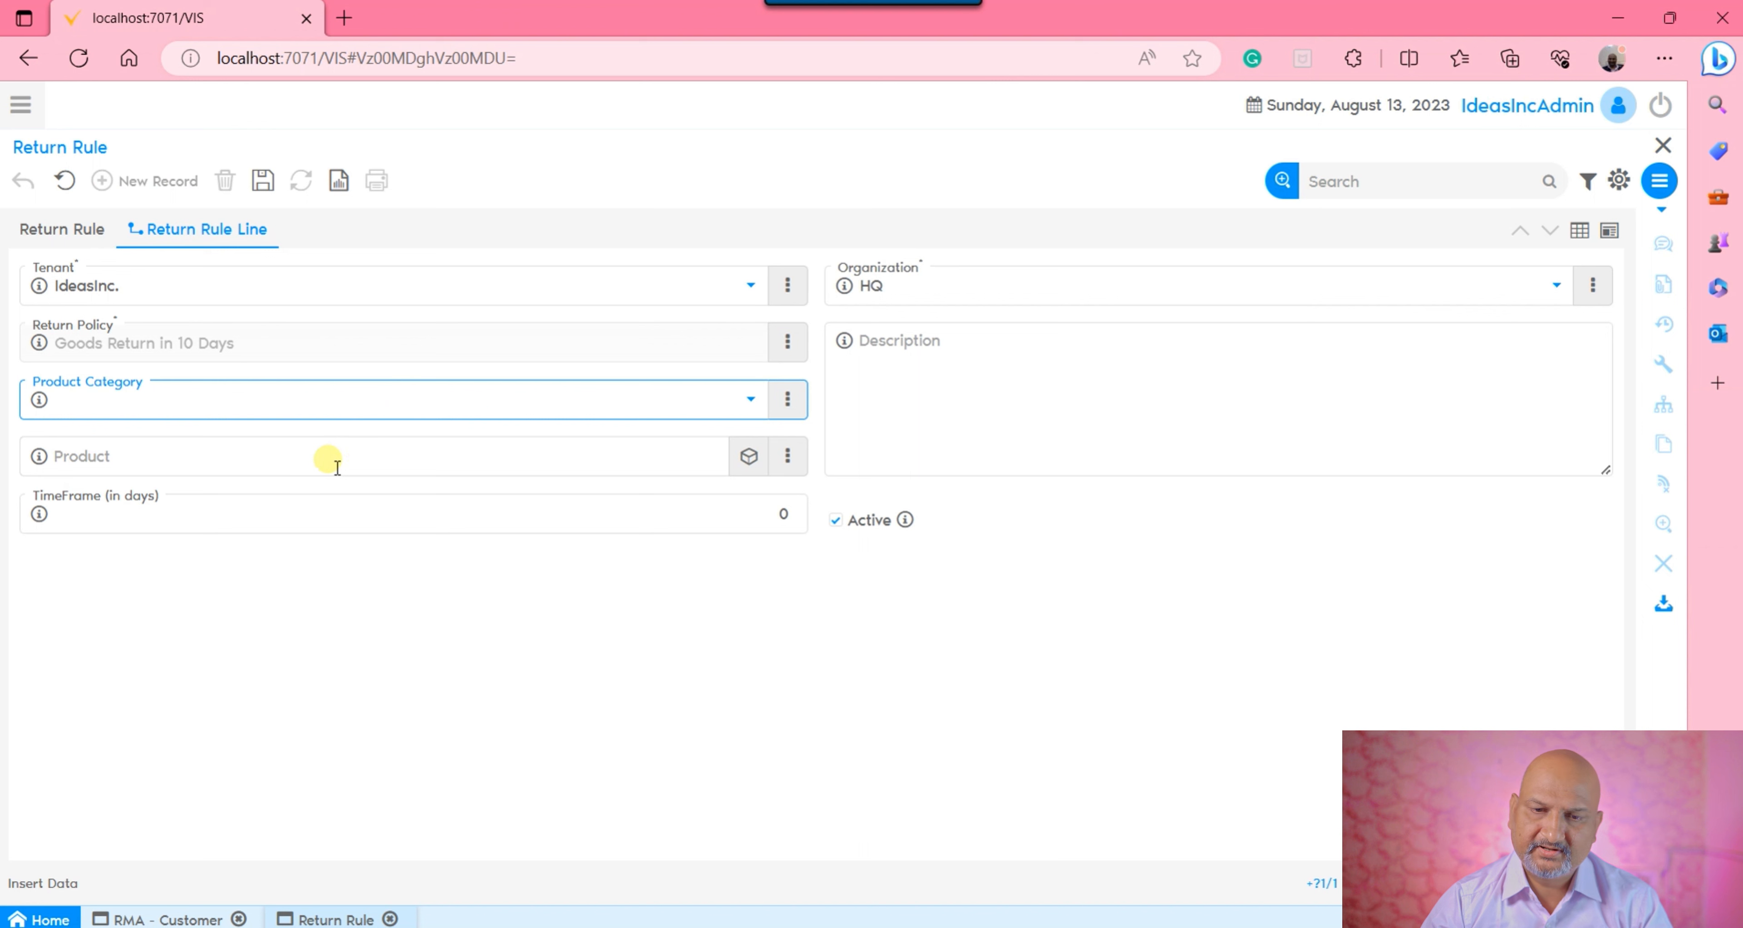
left_click(721, 525)
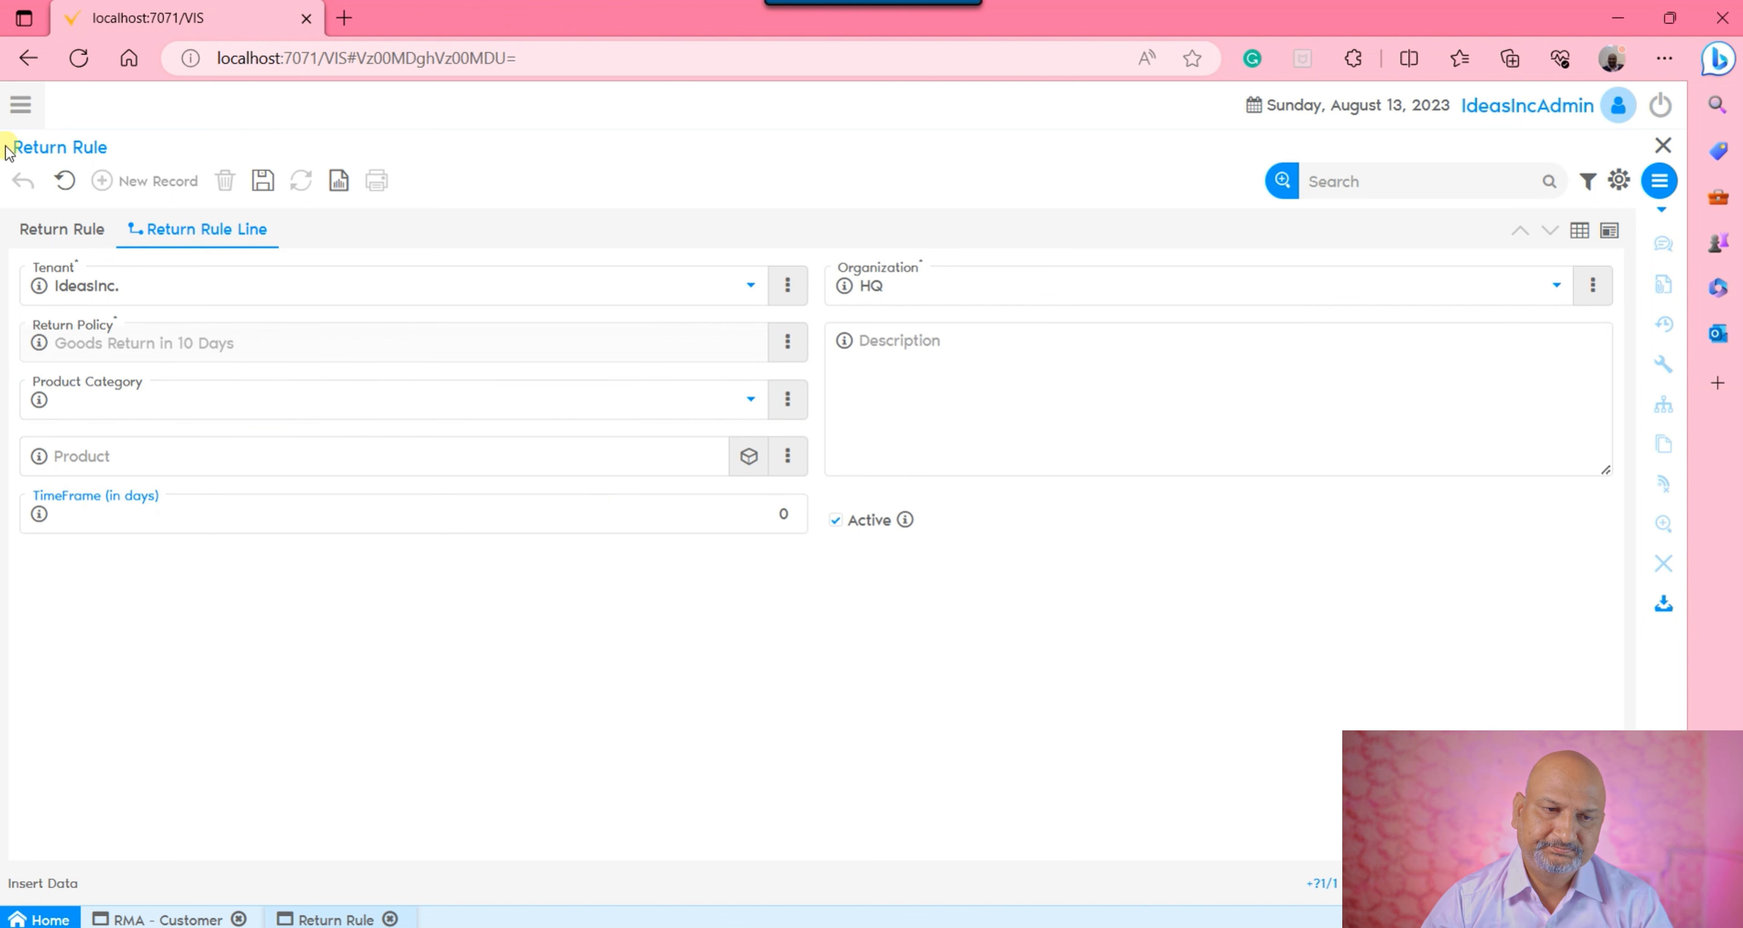
left_click(67, 181)
Leave the return rule for the customer RMA, expand its Reference section, and save the RMA header
left_click(61, 240)
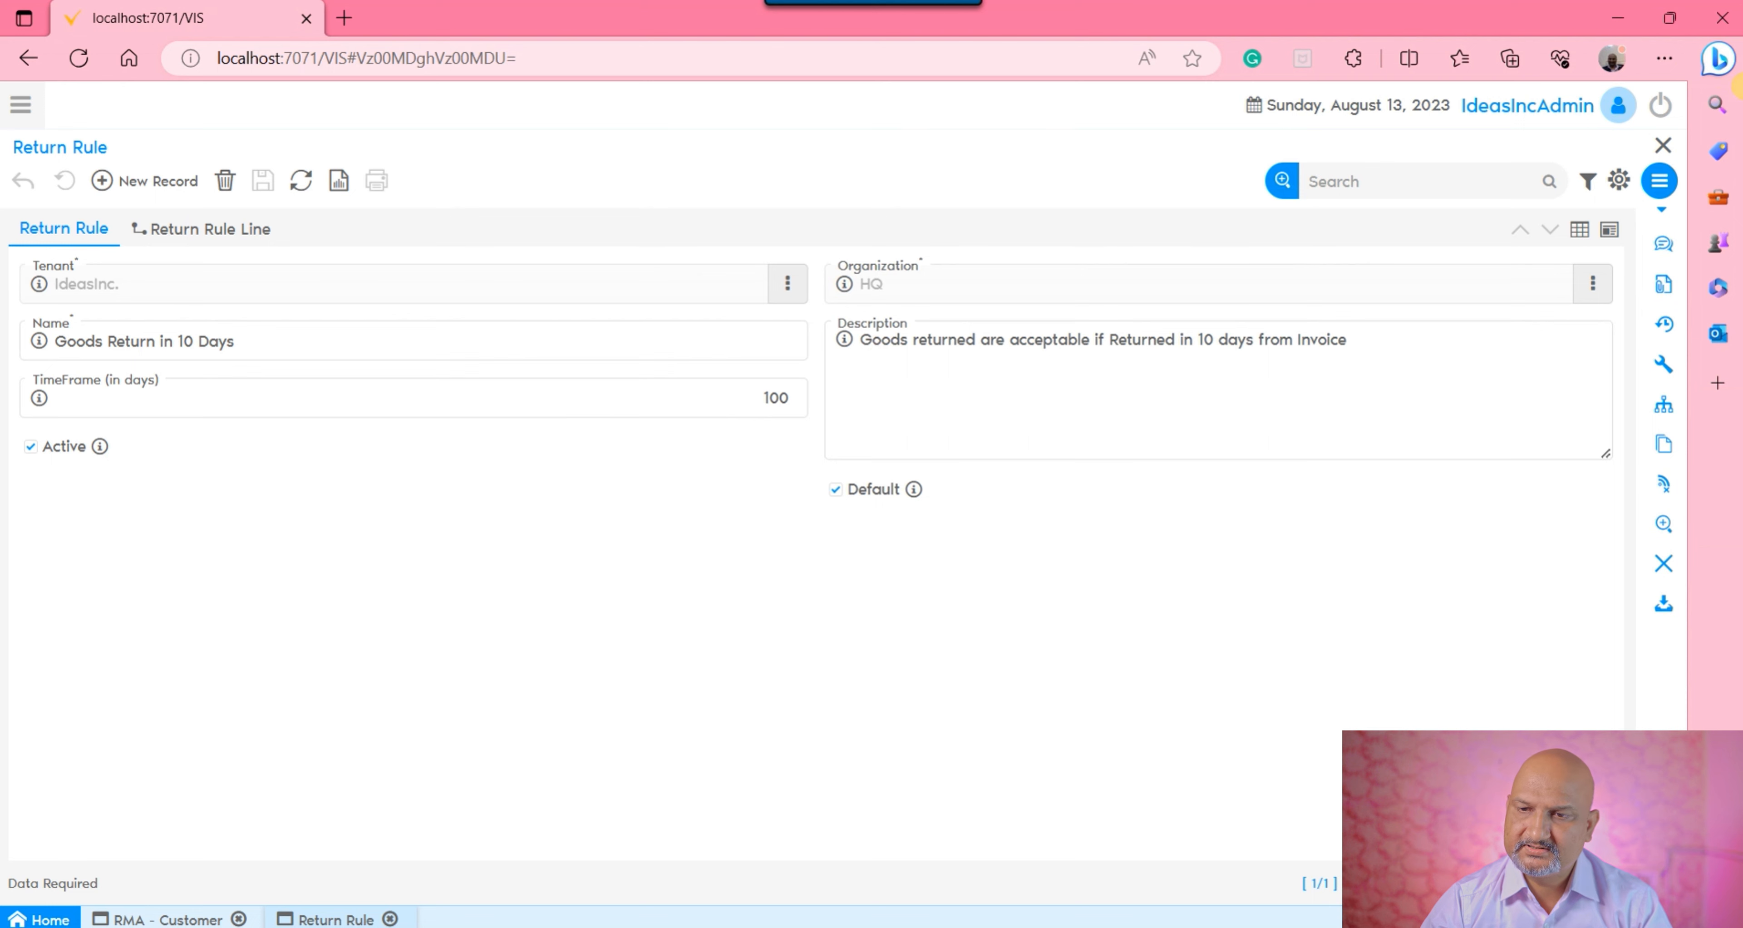
left_click(1663, 144)
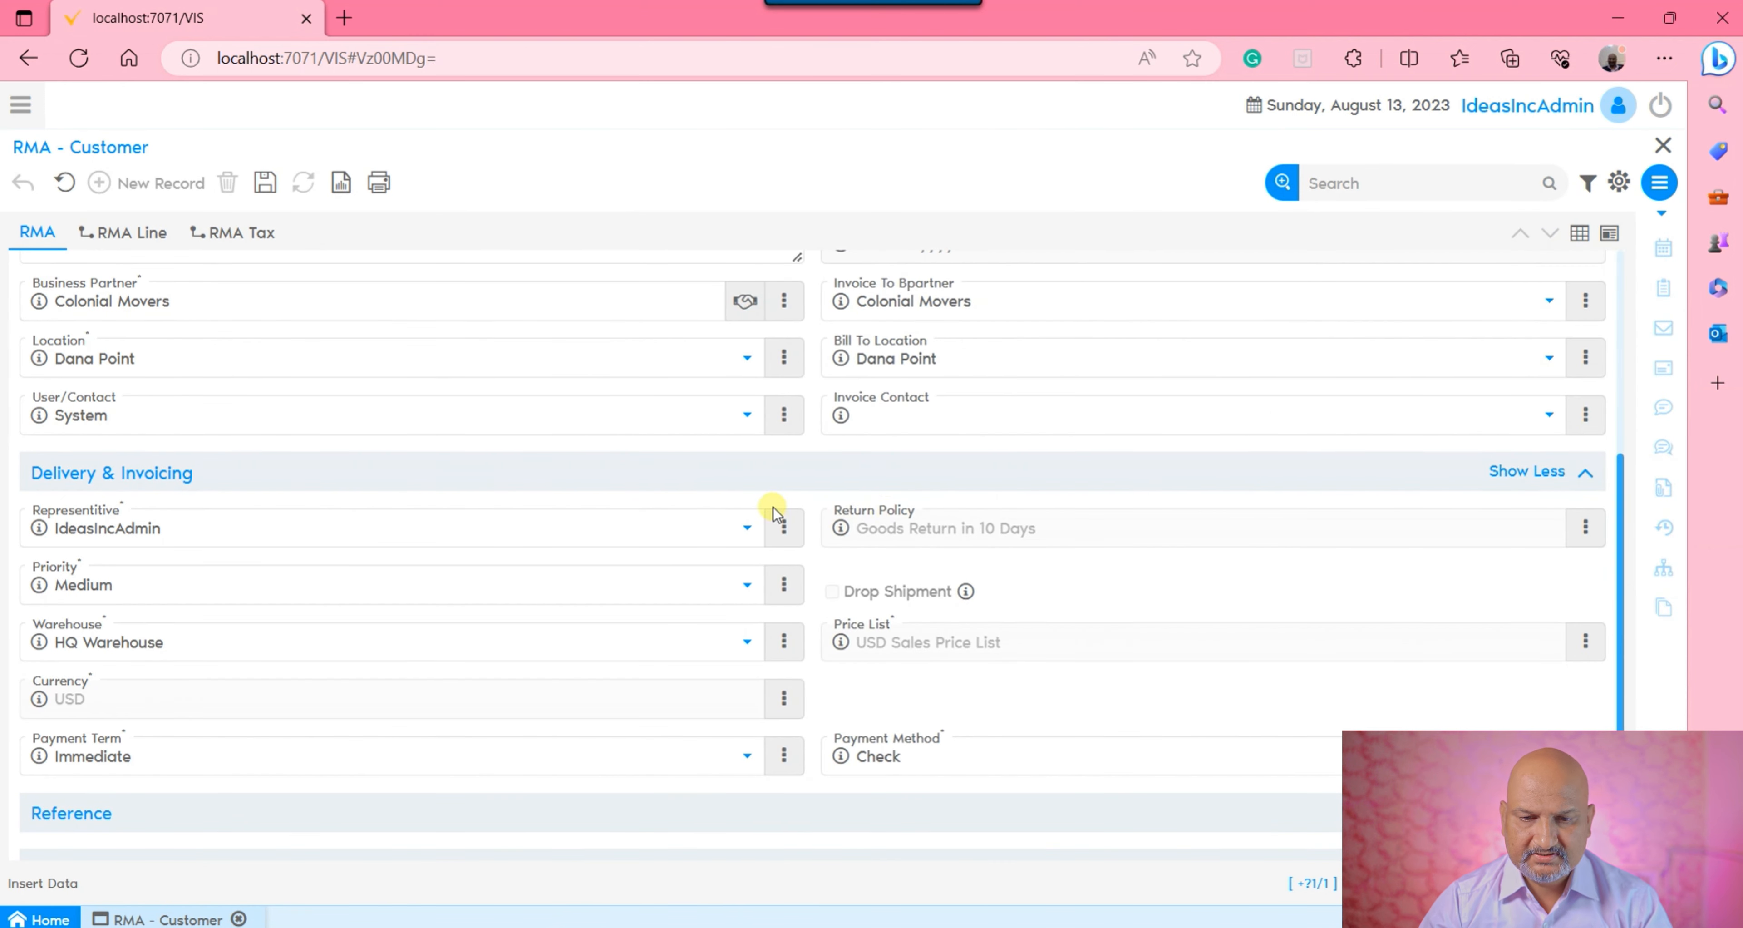
scroll(1105, 451, "down", 1)
left_click(703, 771)
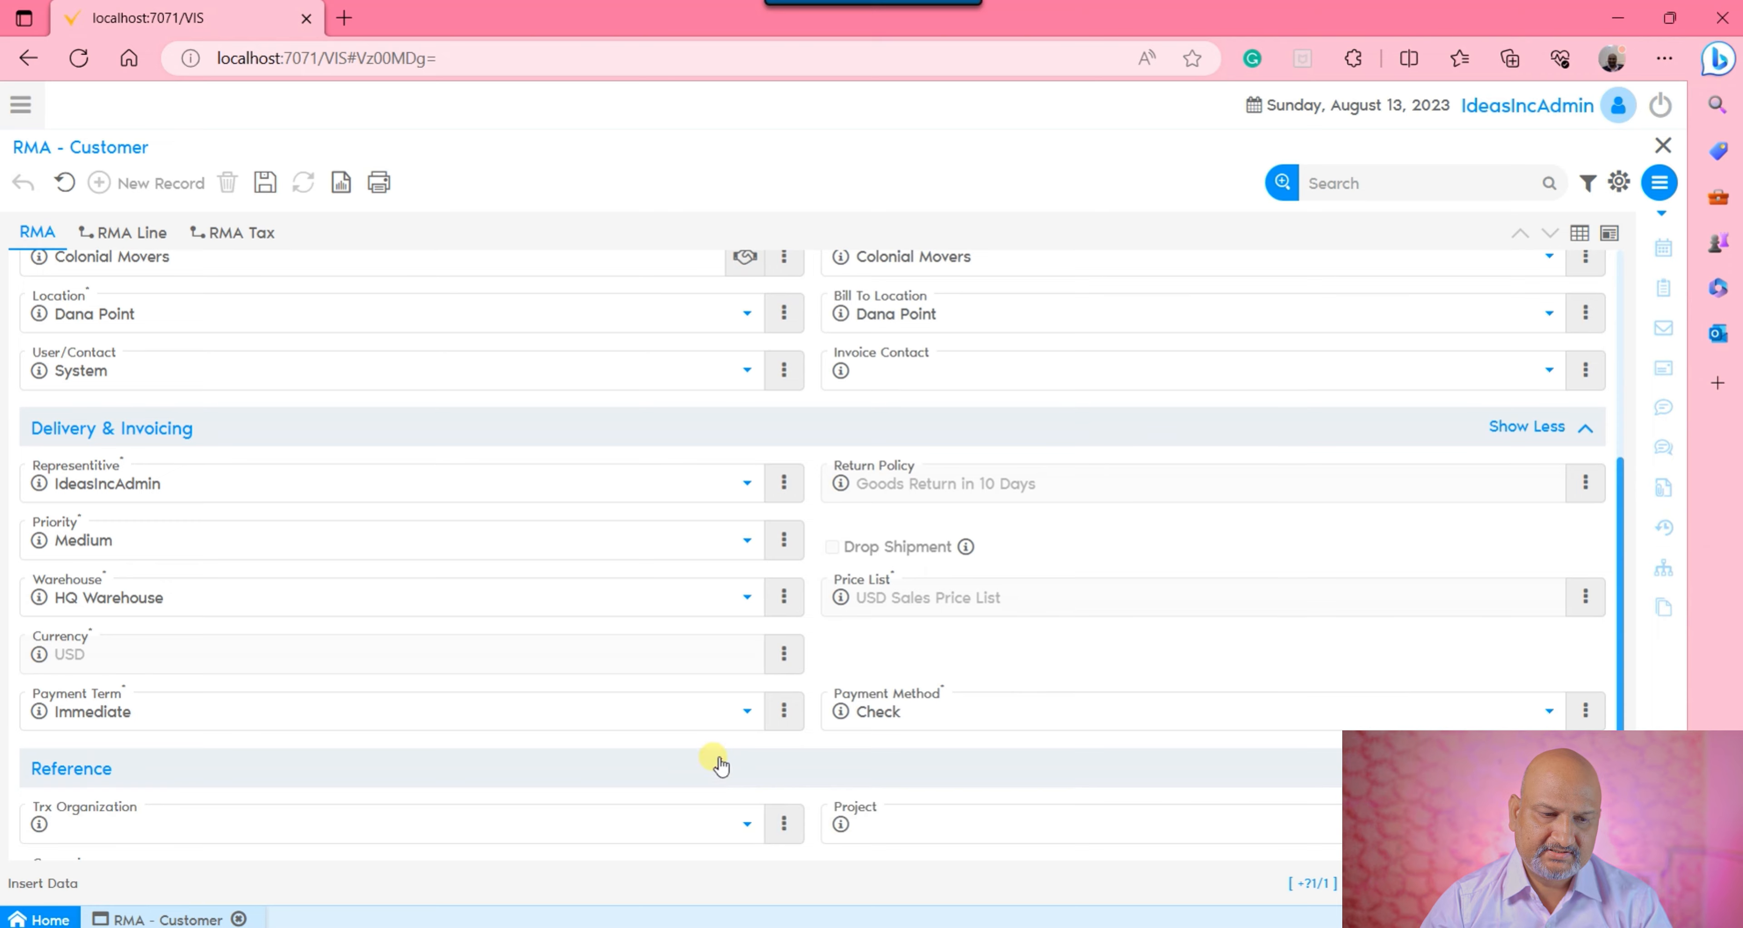
scroll(764, 696, "down", 2)
left_click(265, 182)
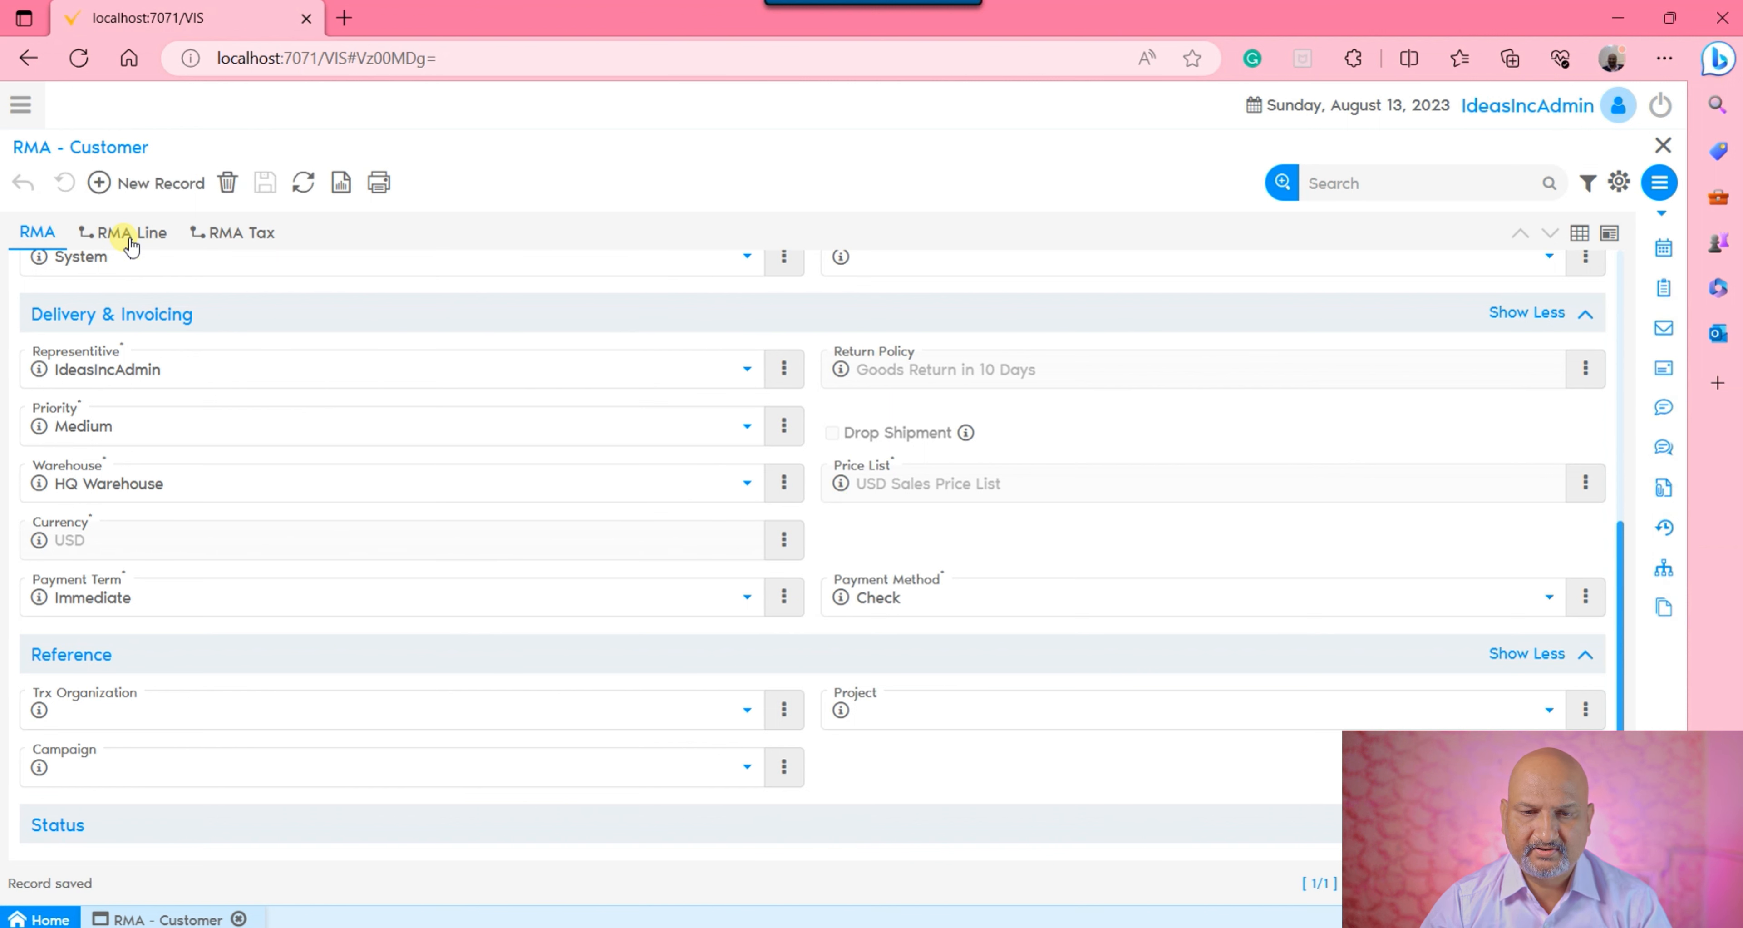
Add an RMA line using the SC Connectors original sales order line and original shipment line dated 2023-07-01
left_click(130, 241)
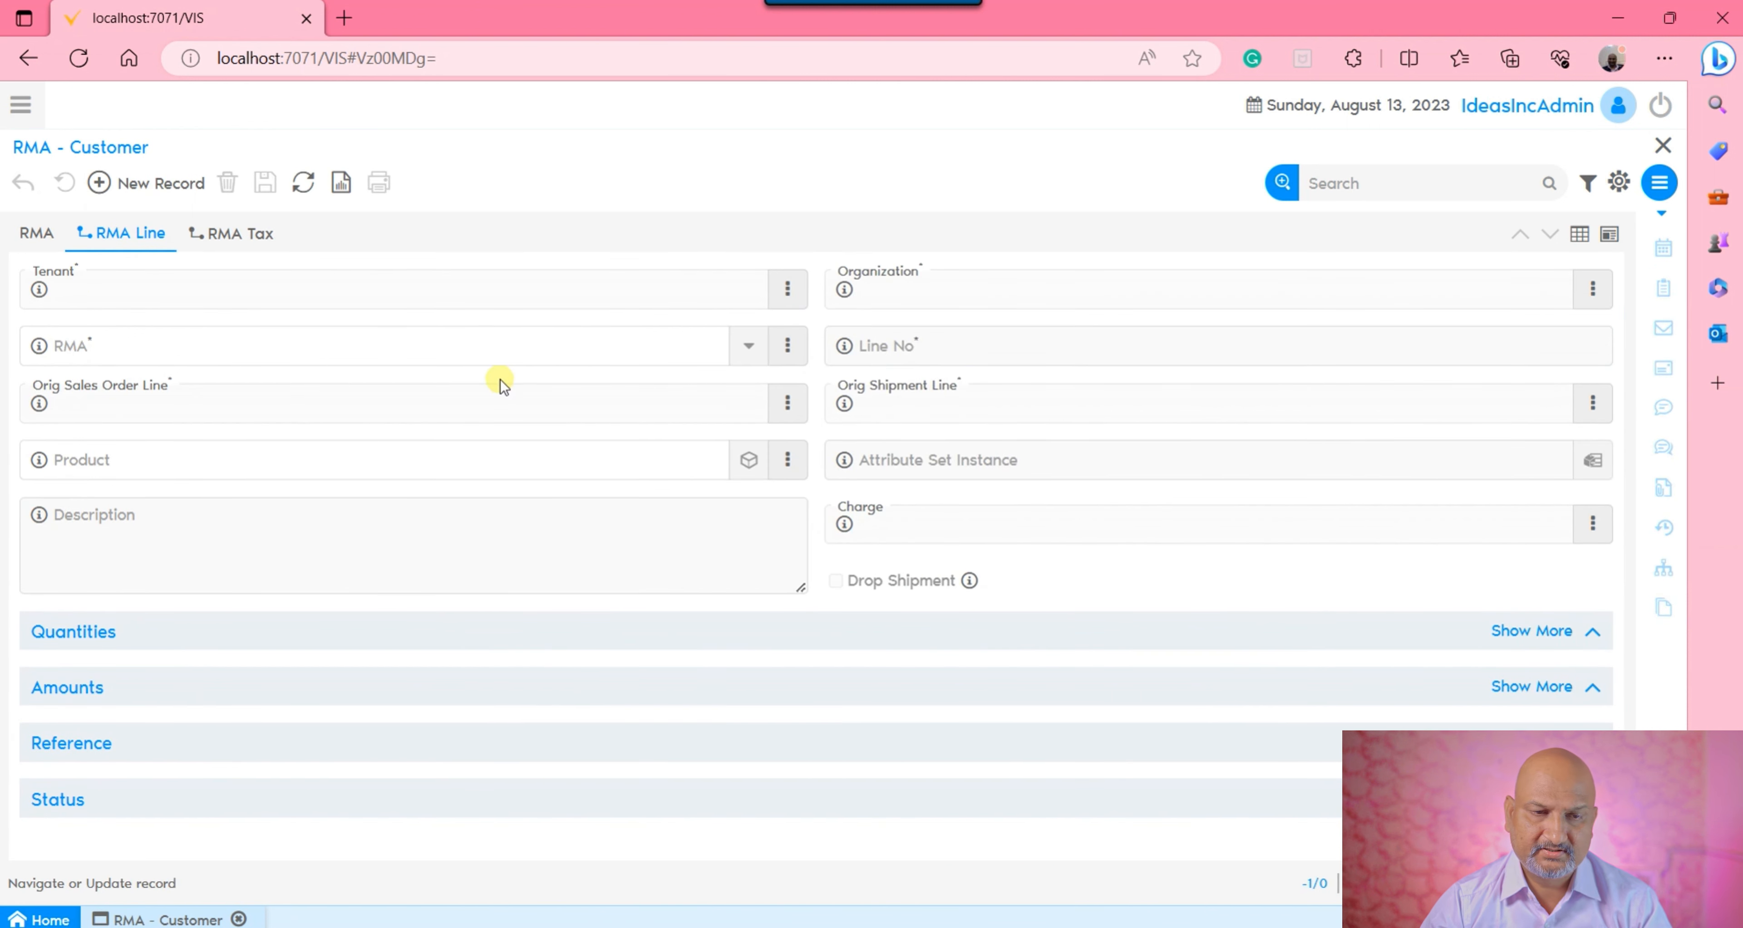
left_click(152, 183)
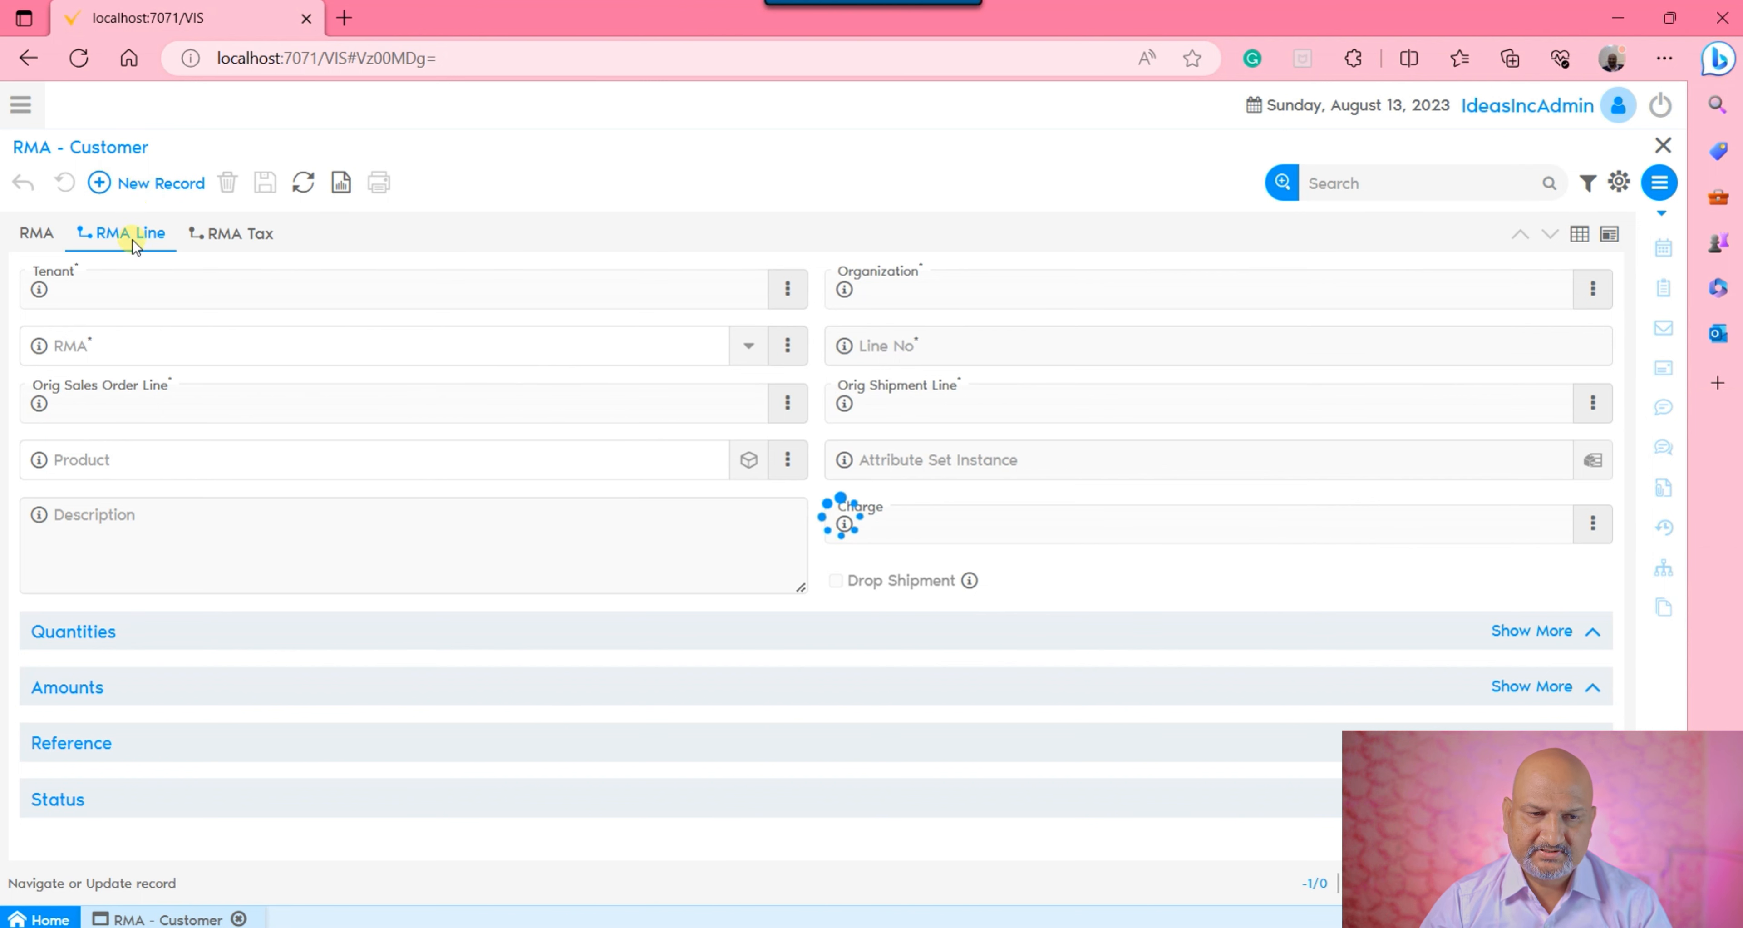
left_click(445, 405)
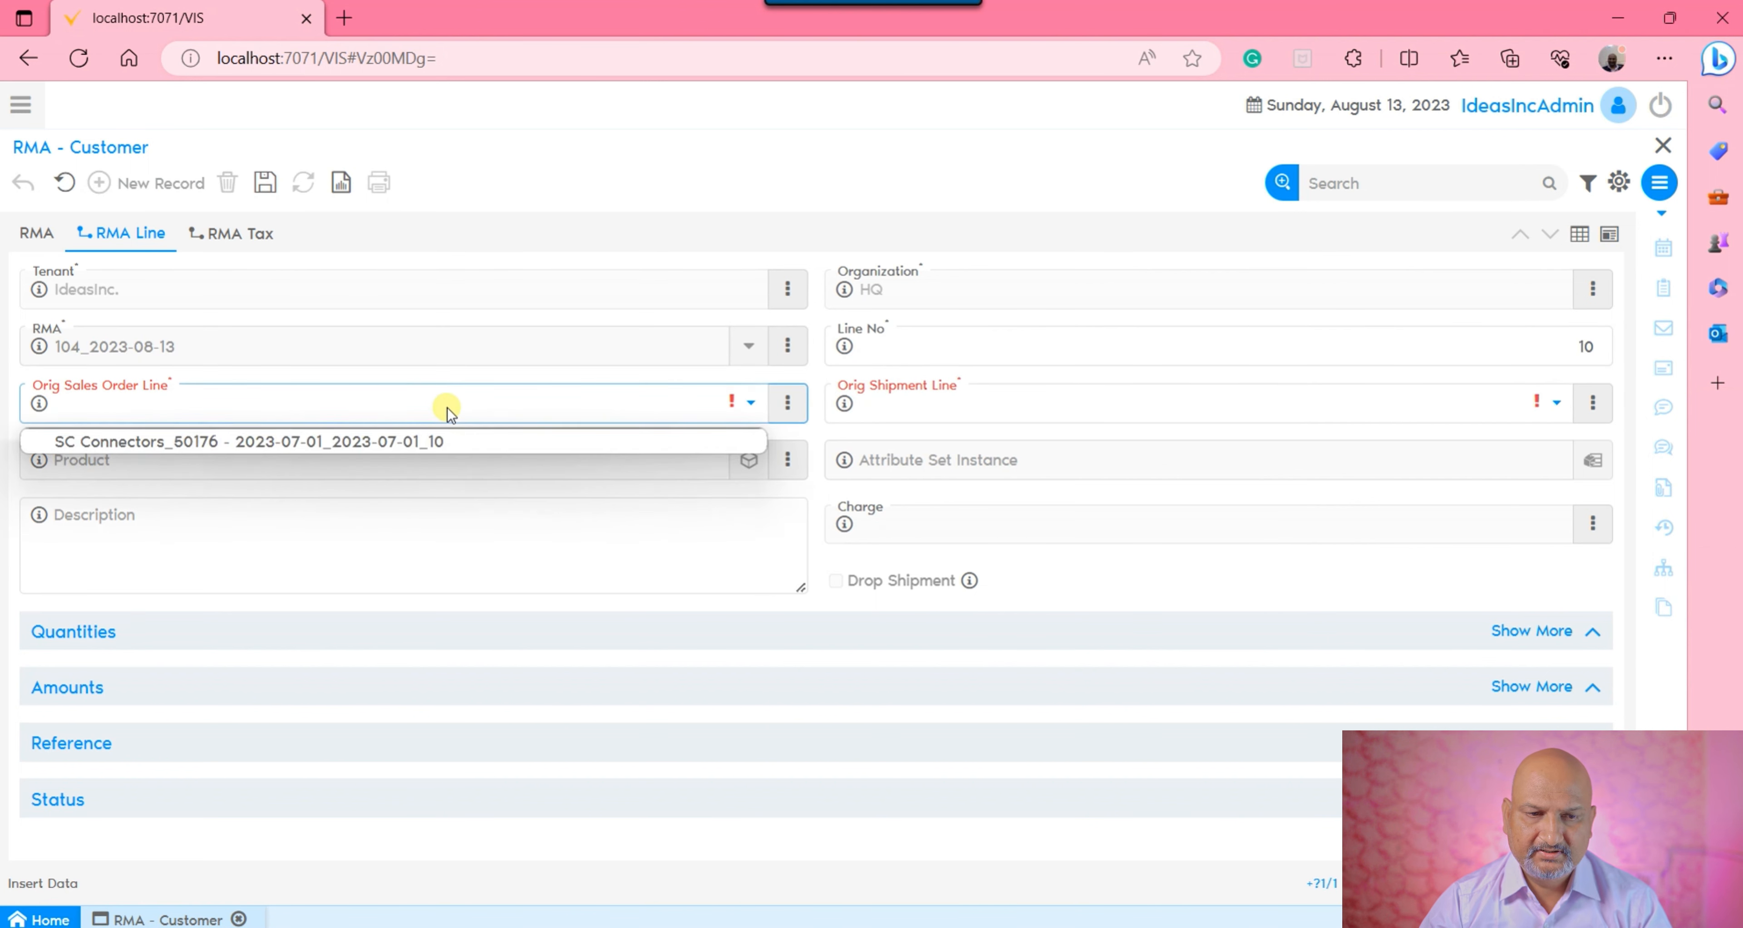
left_click(384, 455)
left_click(1215, 399)
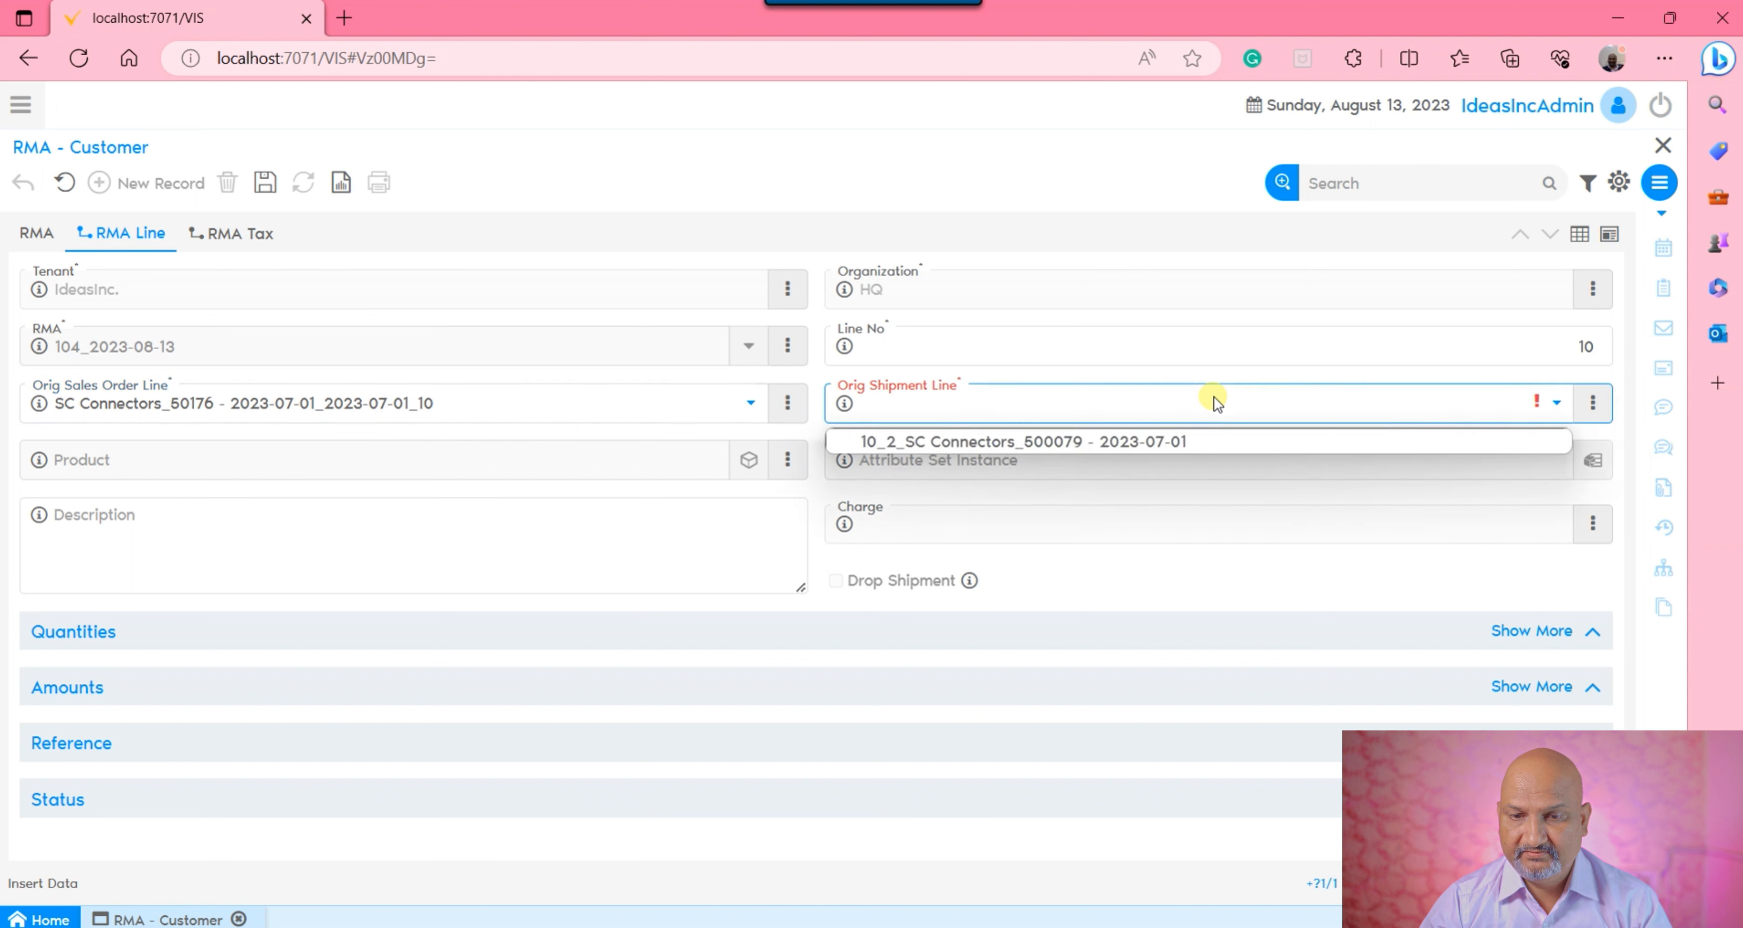
left_click(1081, 443)
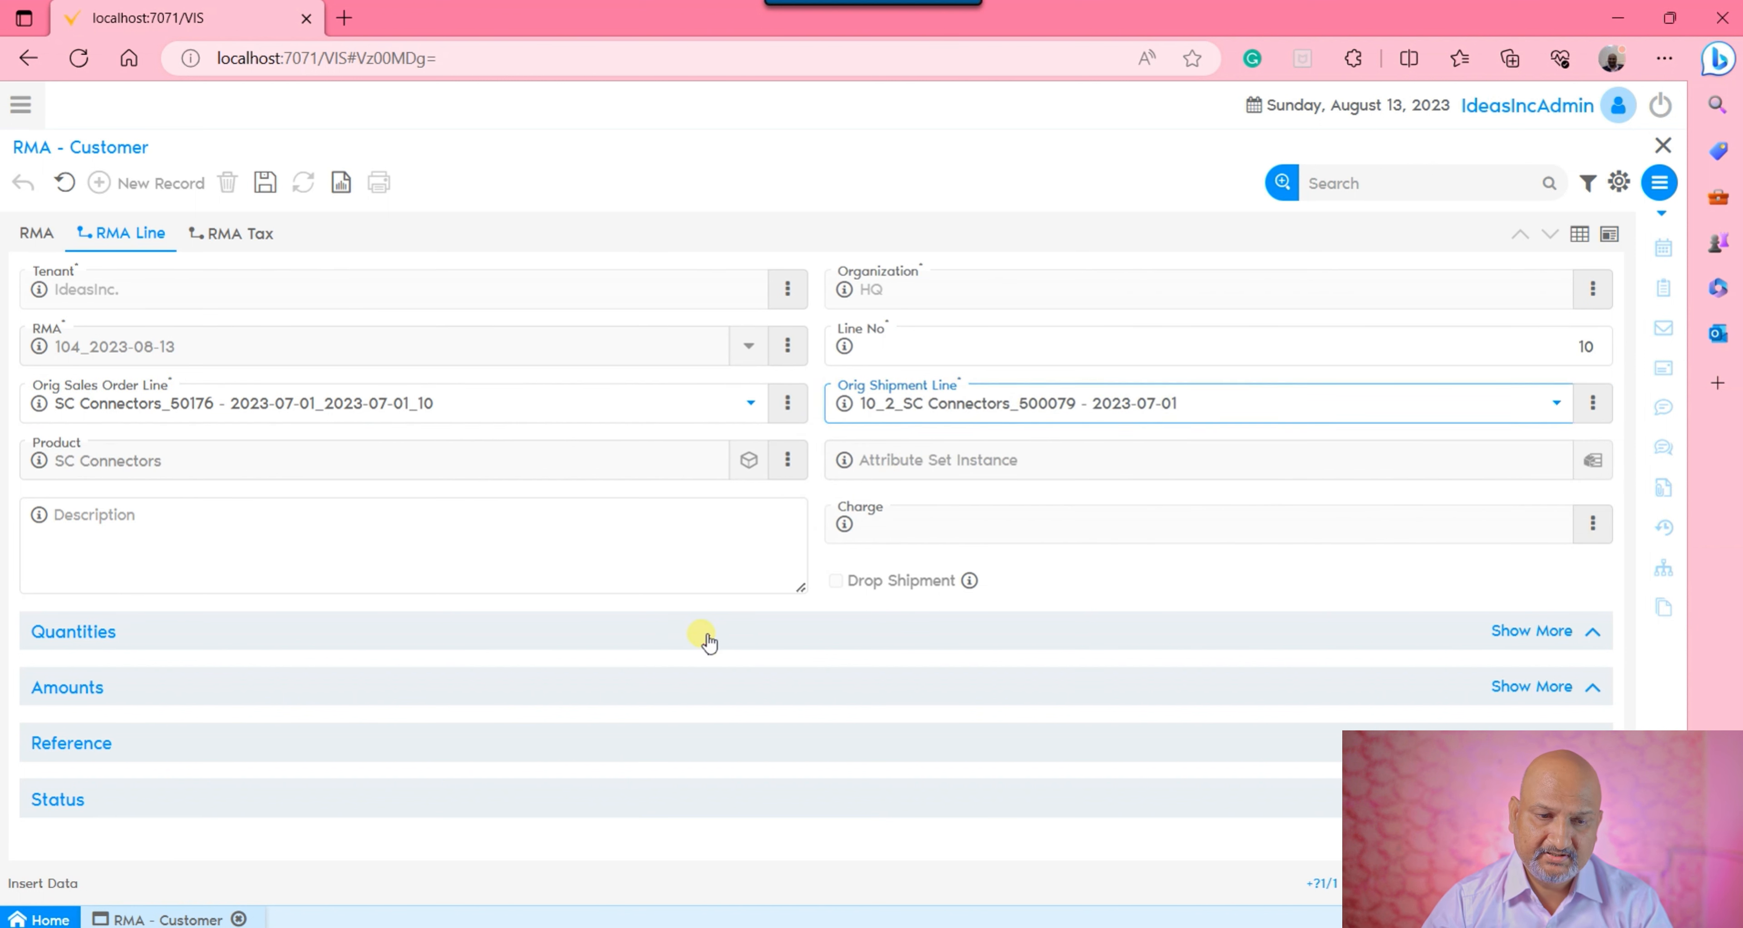
Set the SC Connectors RMA line's quantity to 1, expand its Amounts section, and save the line
left_click(705, 638)
scroll(961, 544, "down", 2)
left_click(727, 543)
type("1")
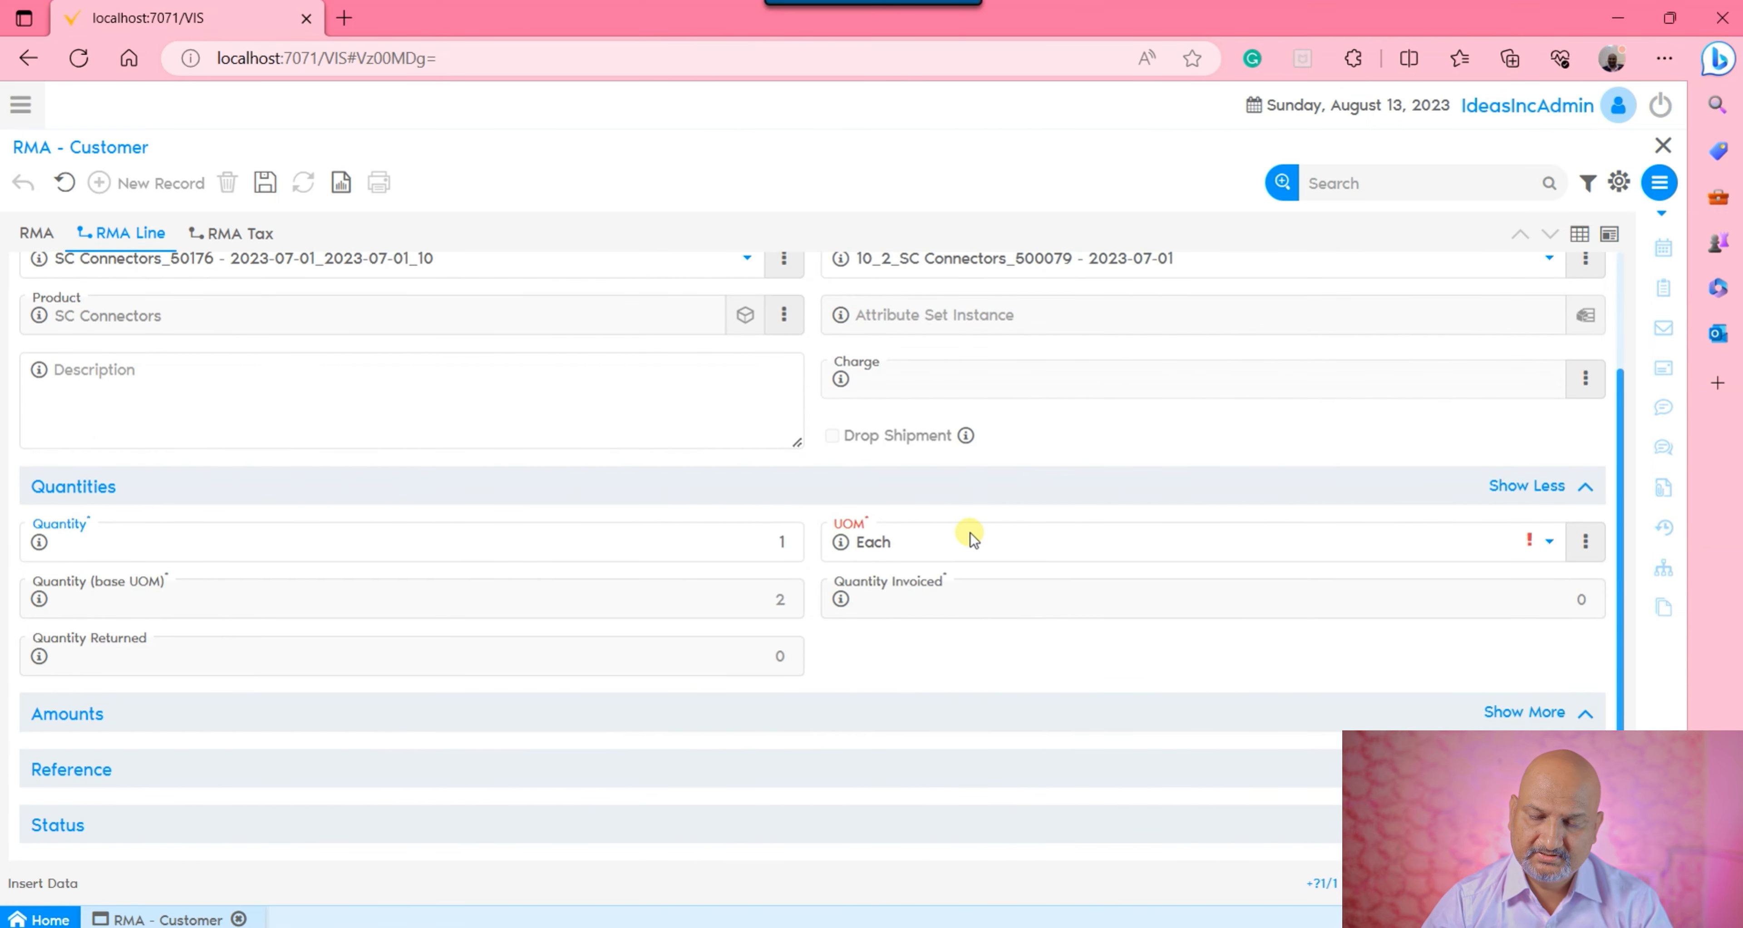
left_click(1002, 600)
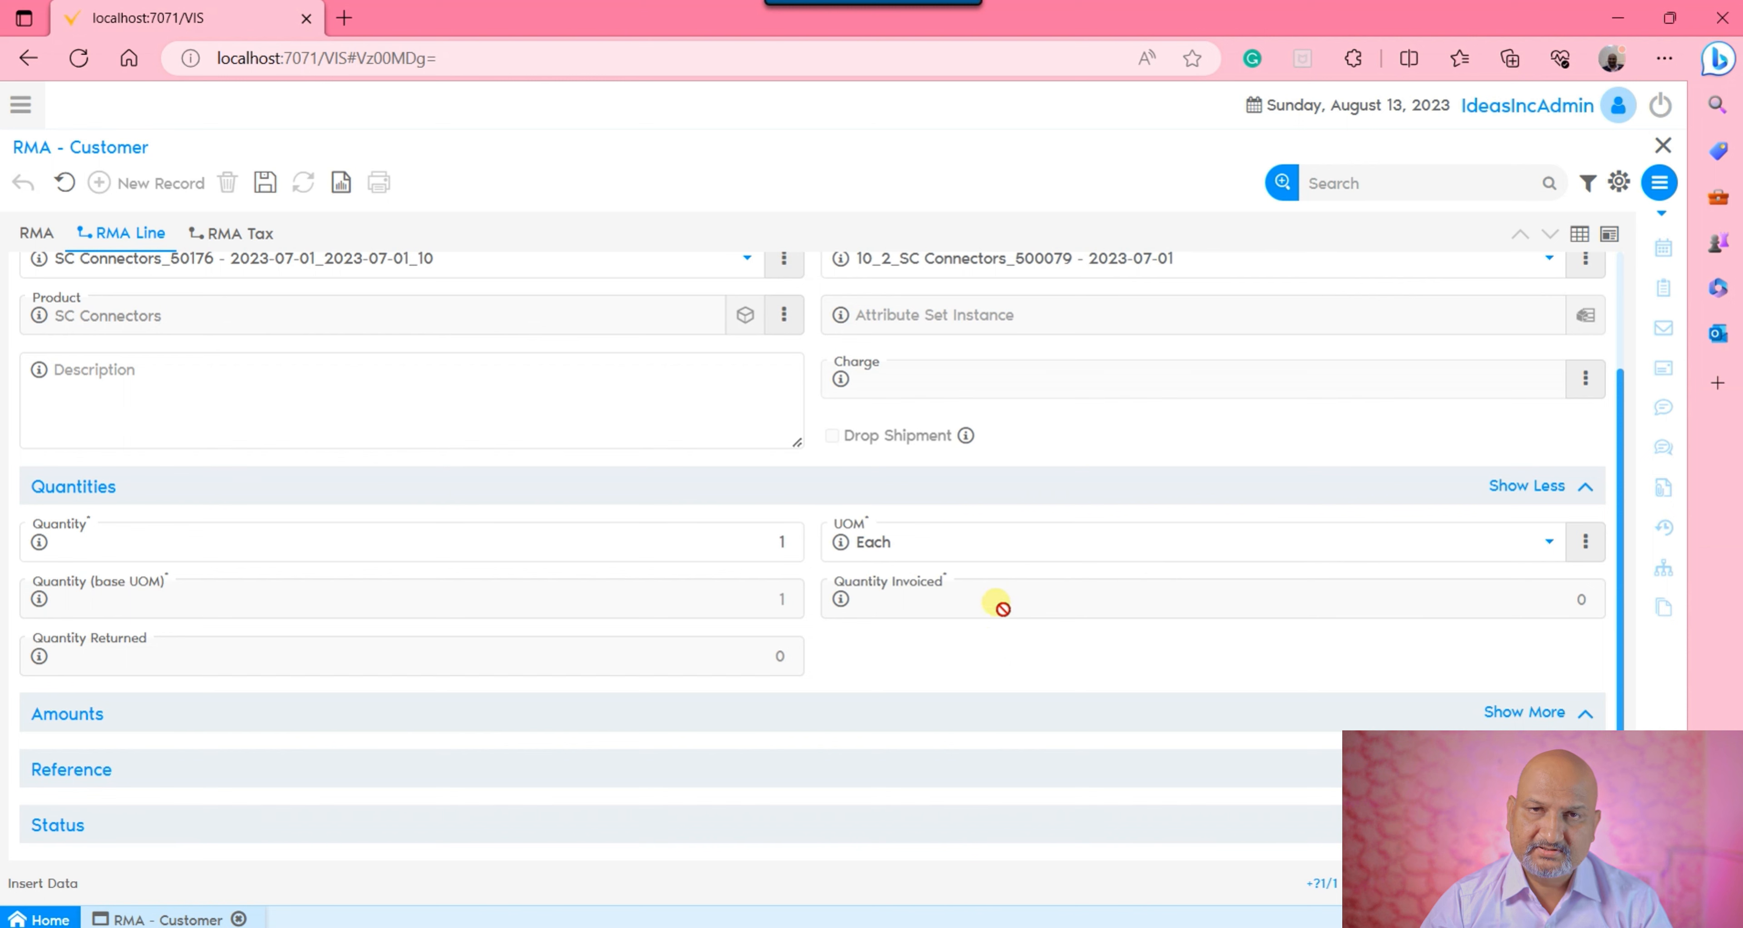
left_click(717, 720)
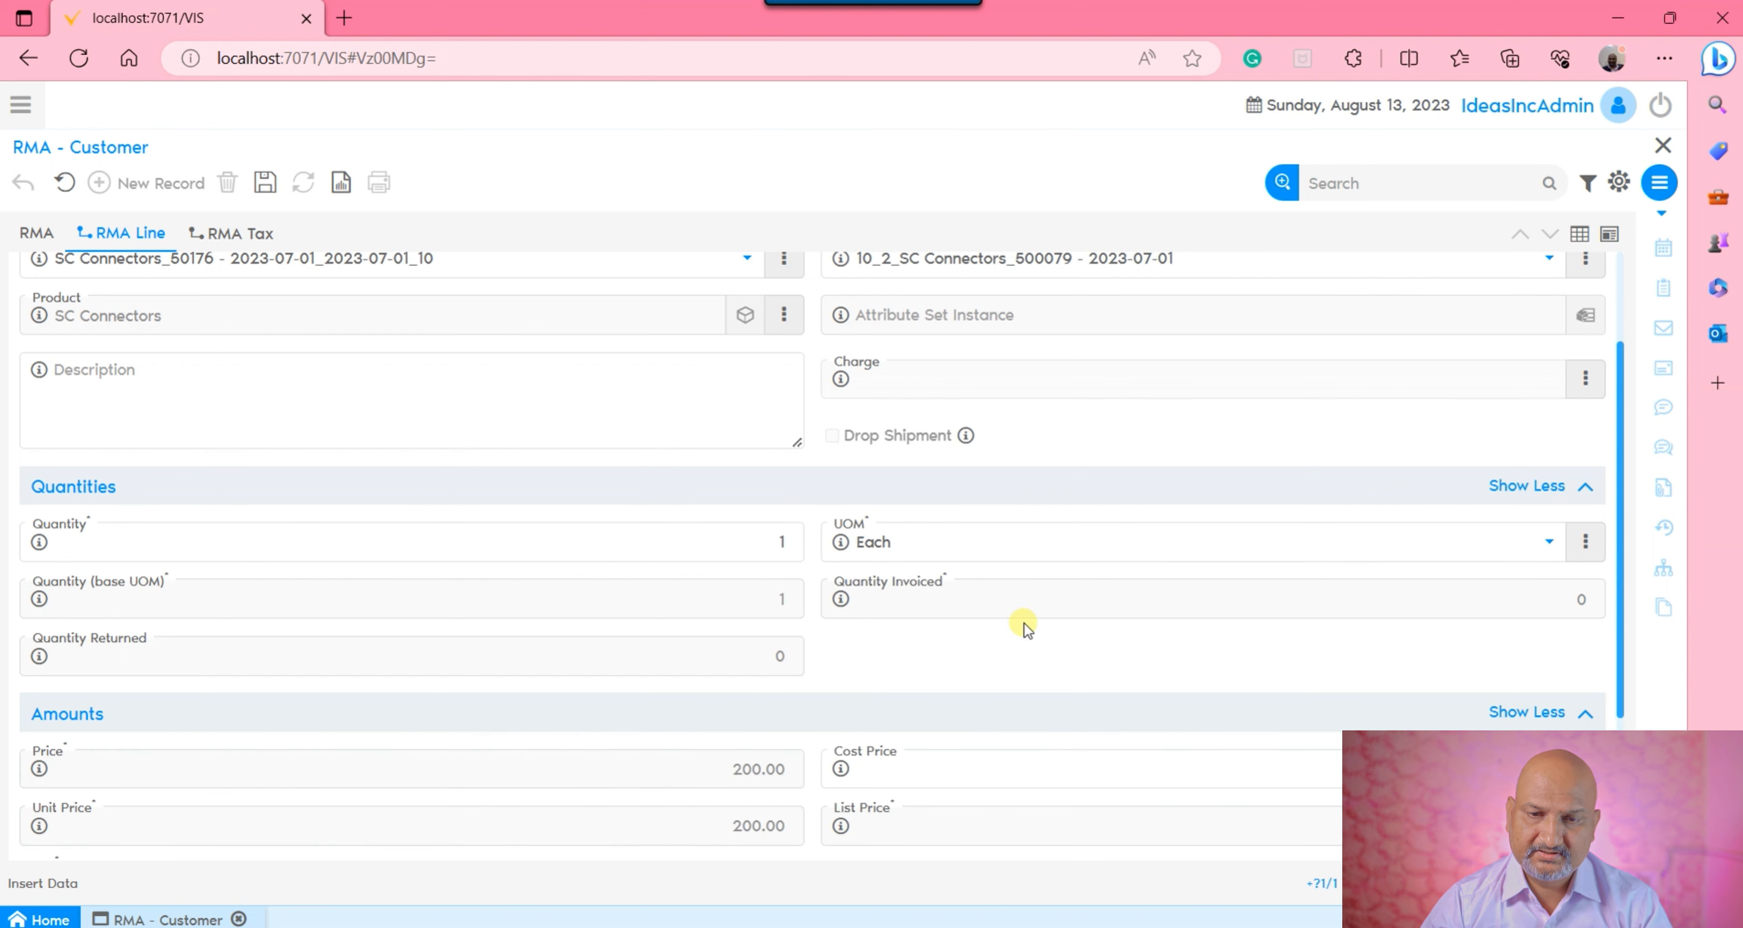
scroll(856, 436, "up", 3)
left_click(276, 190)
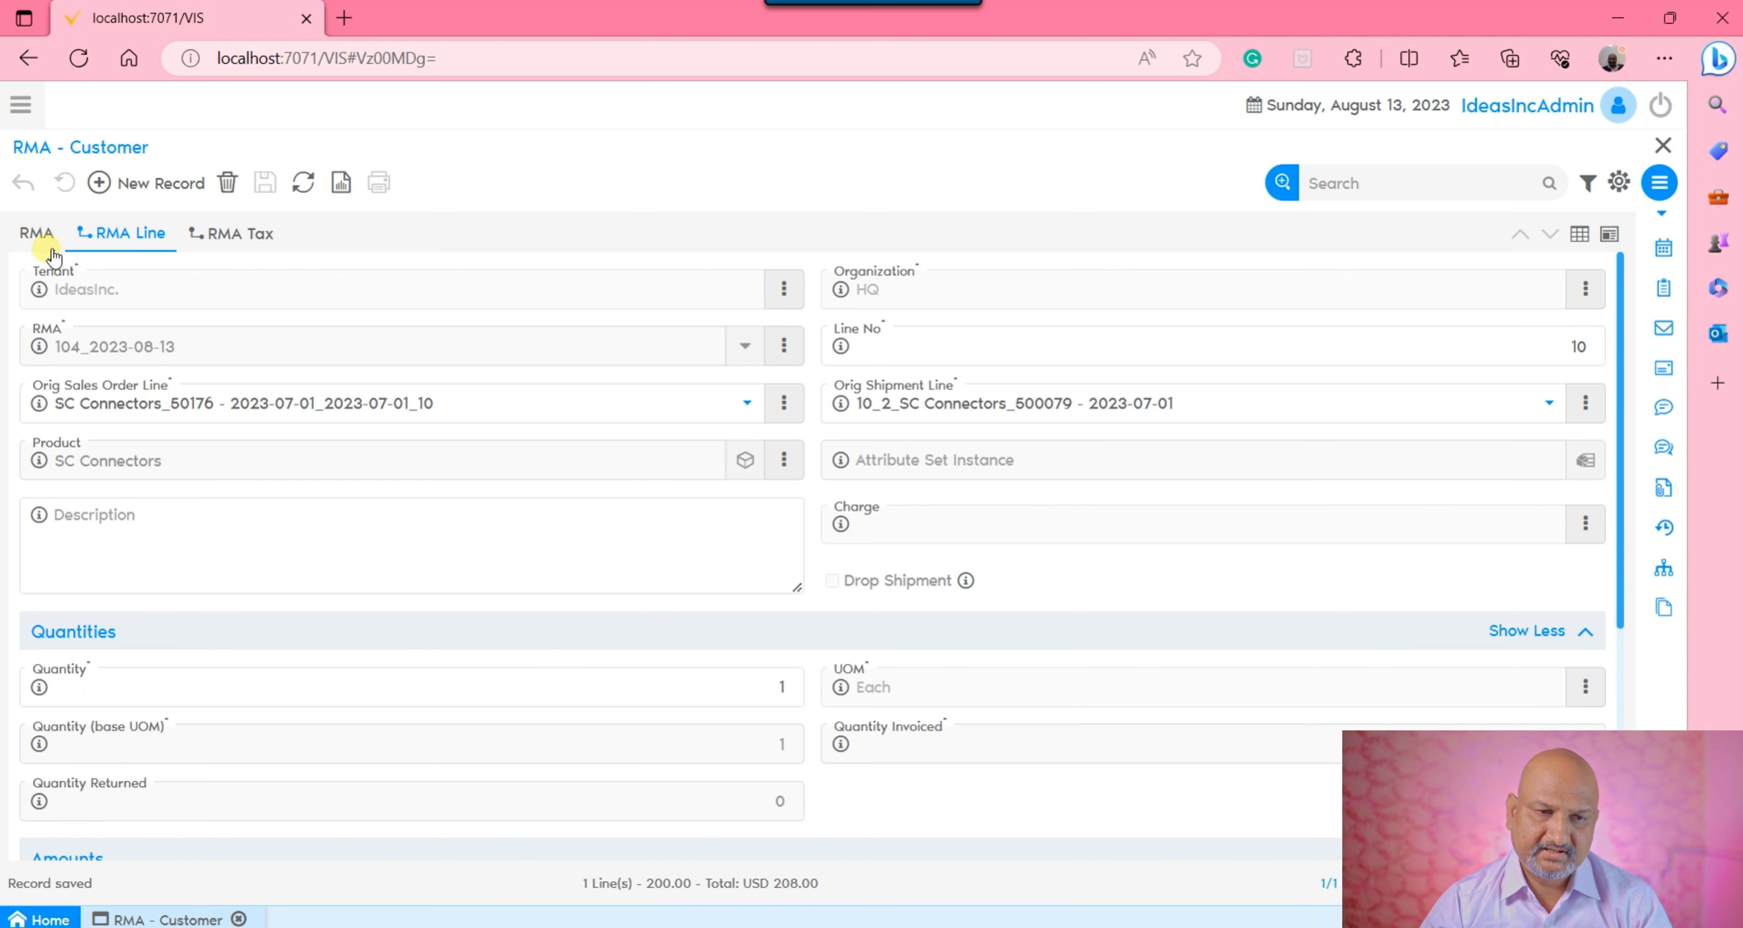
Go back to the RMA header and complete the document from its Status section
left_click(42, 238)
scroll(1185, 473, "down", 7)
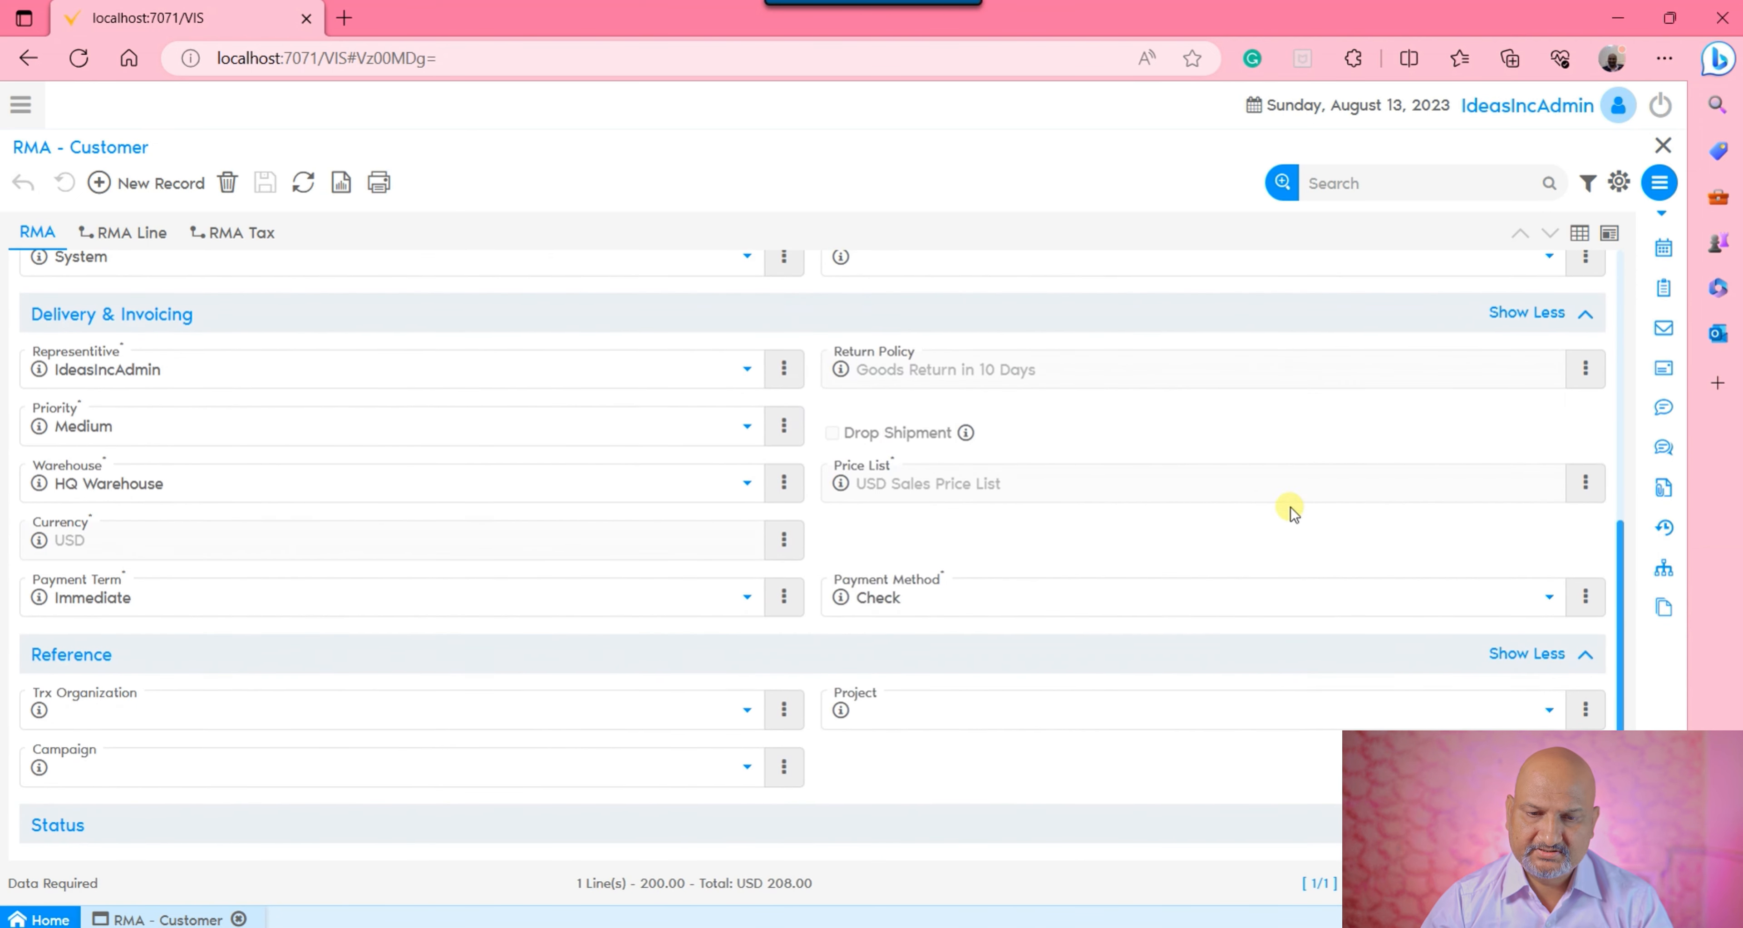
scroll(1164, 737, "down", 3)
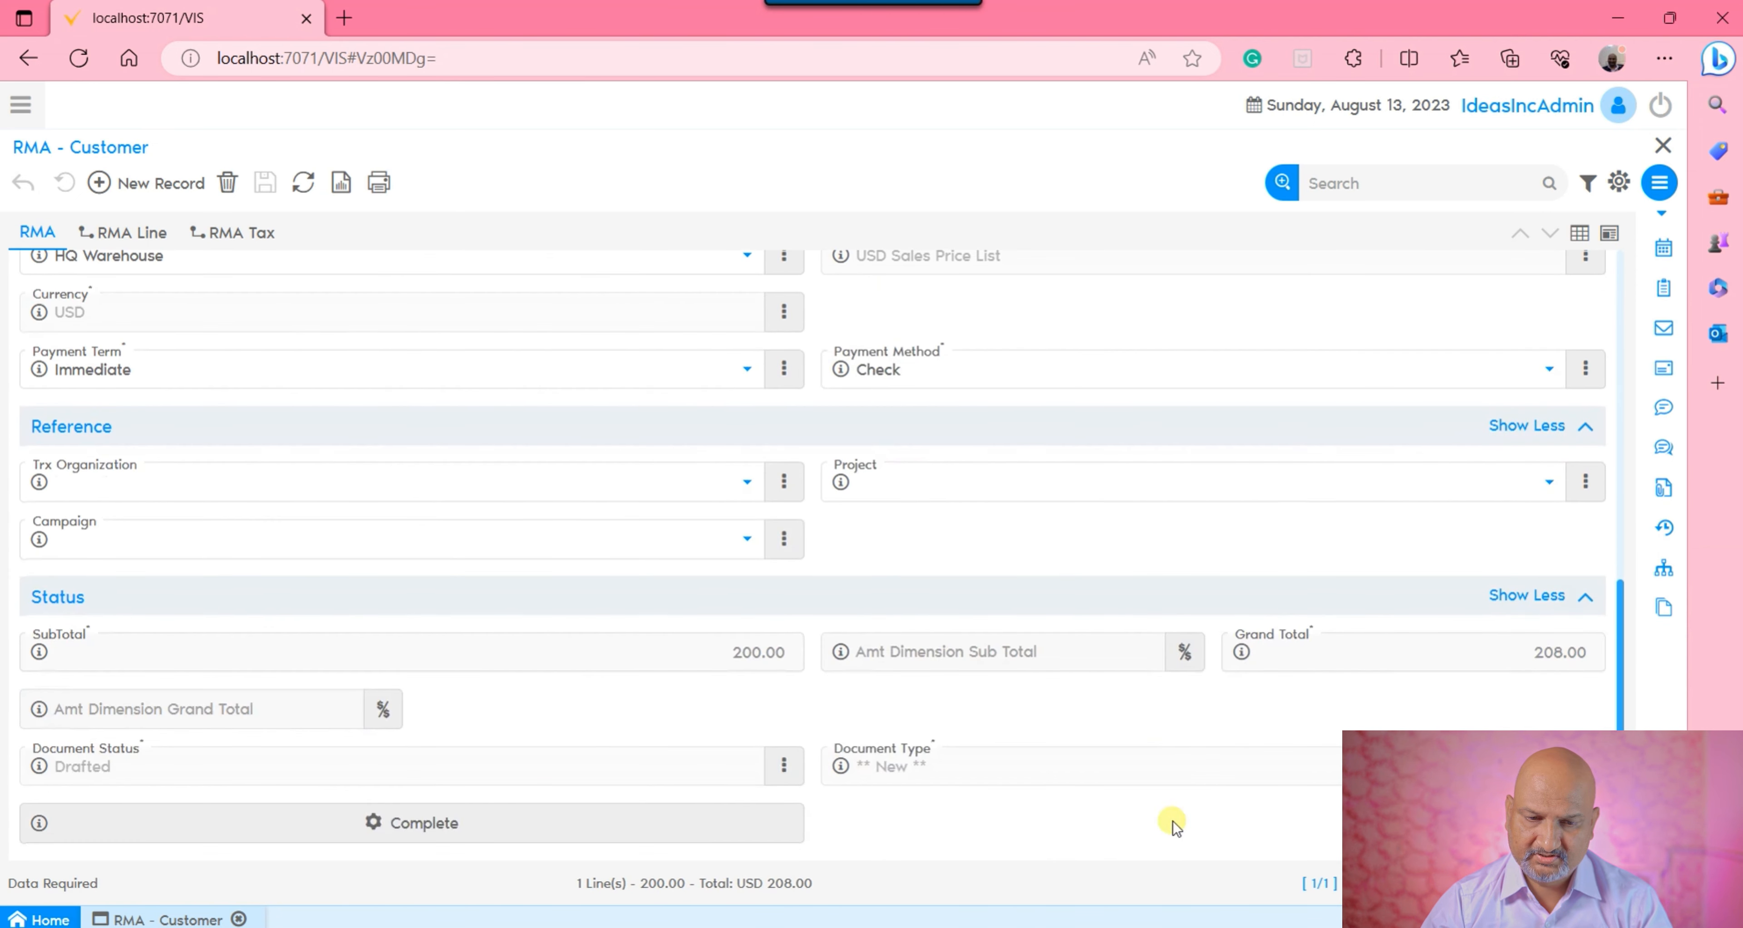
left_click(669, 827)
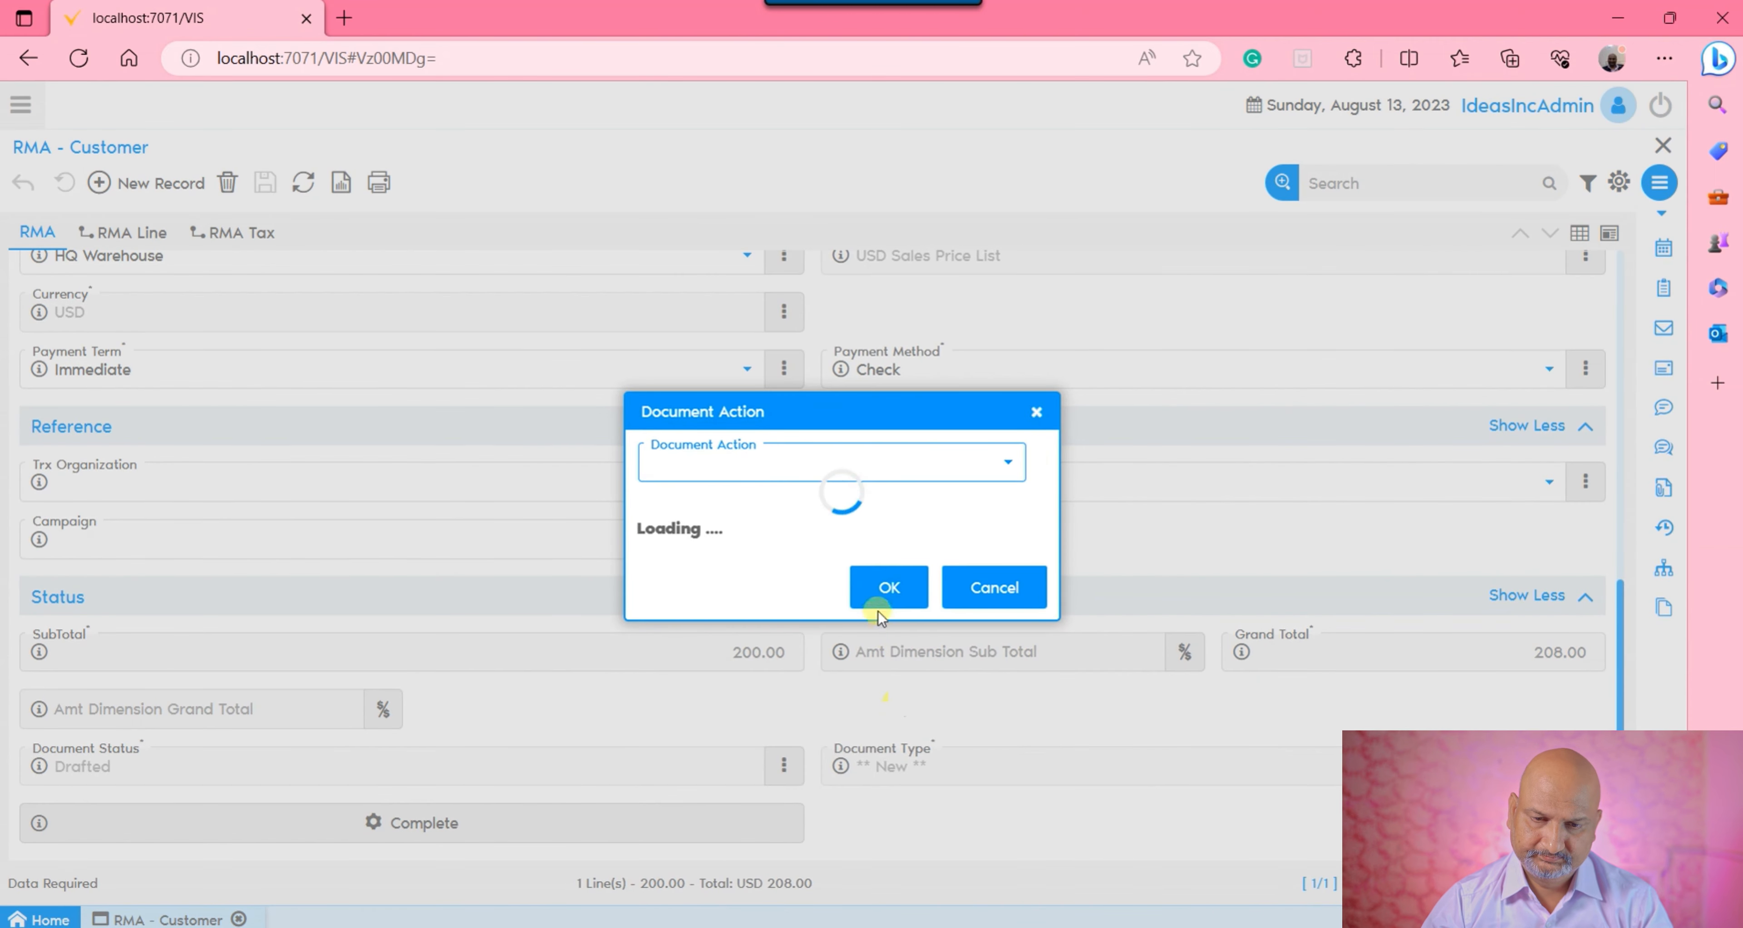
left_click(883, 578)
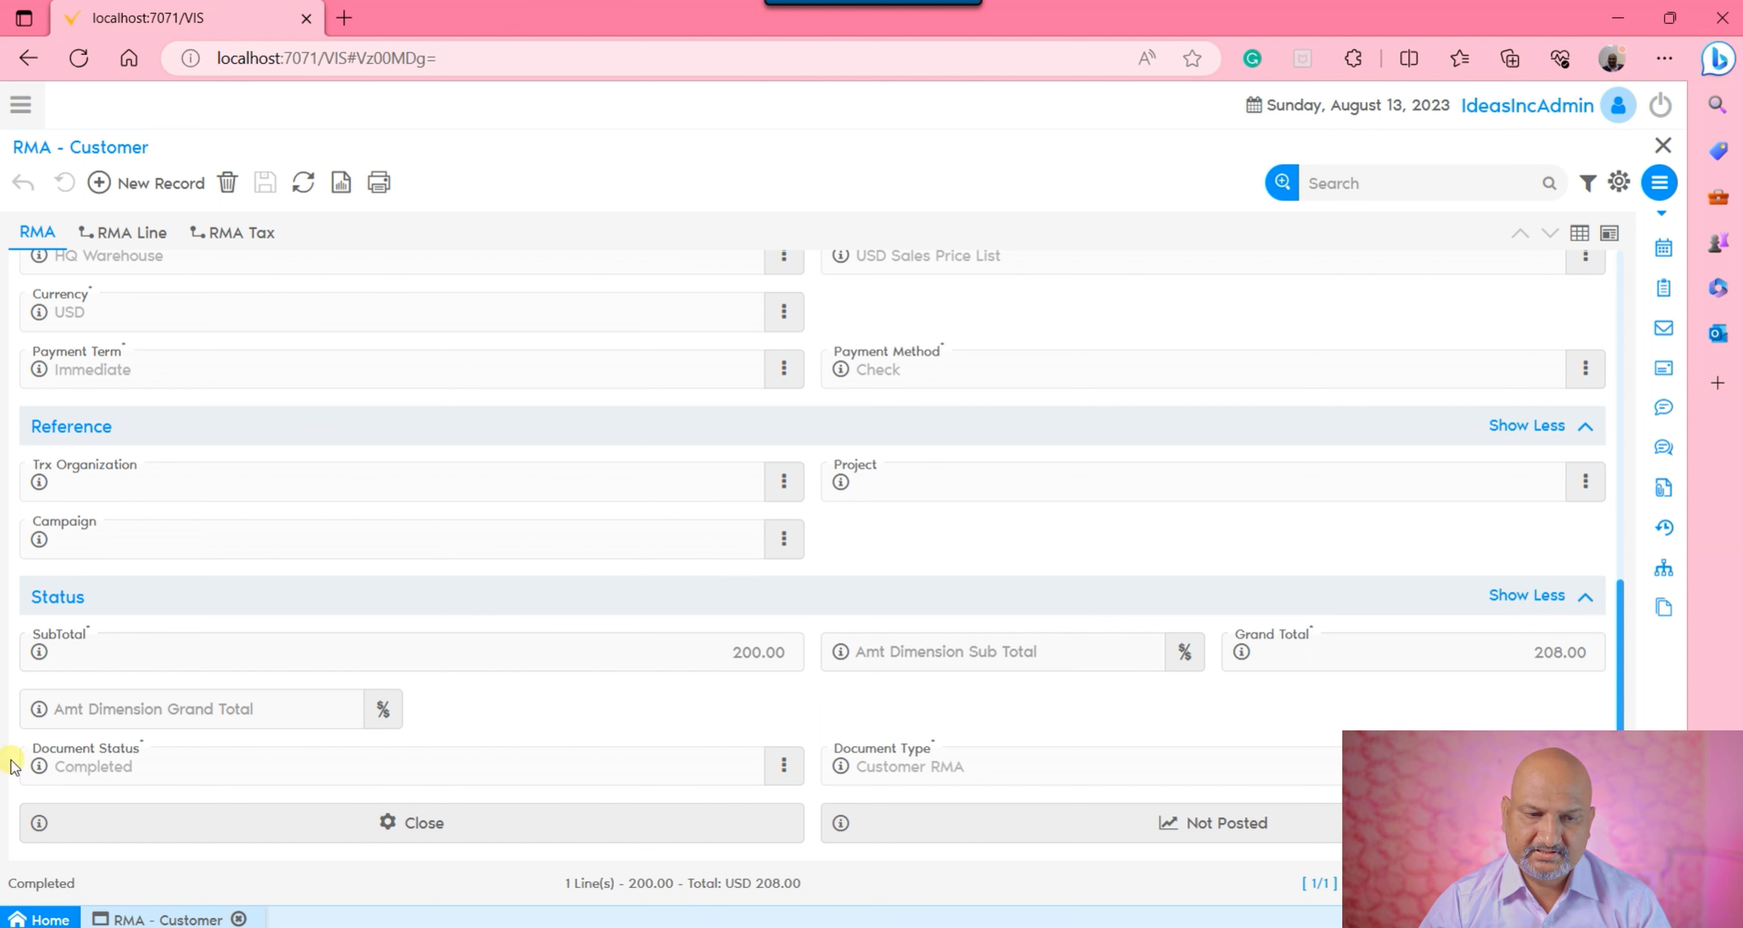
Find and open the Customer Return window and switch it to the single-record form view
scroll(175, 680, "up", 10)
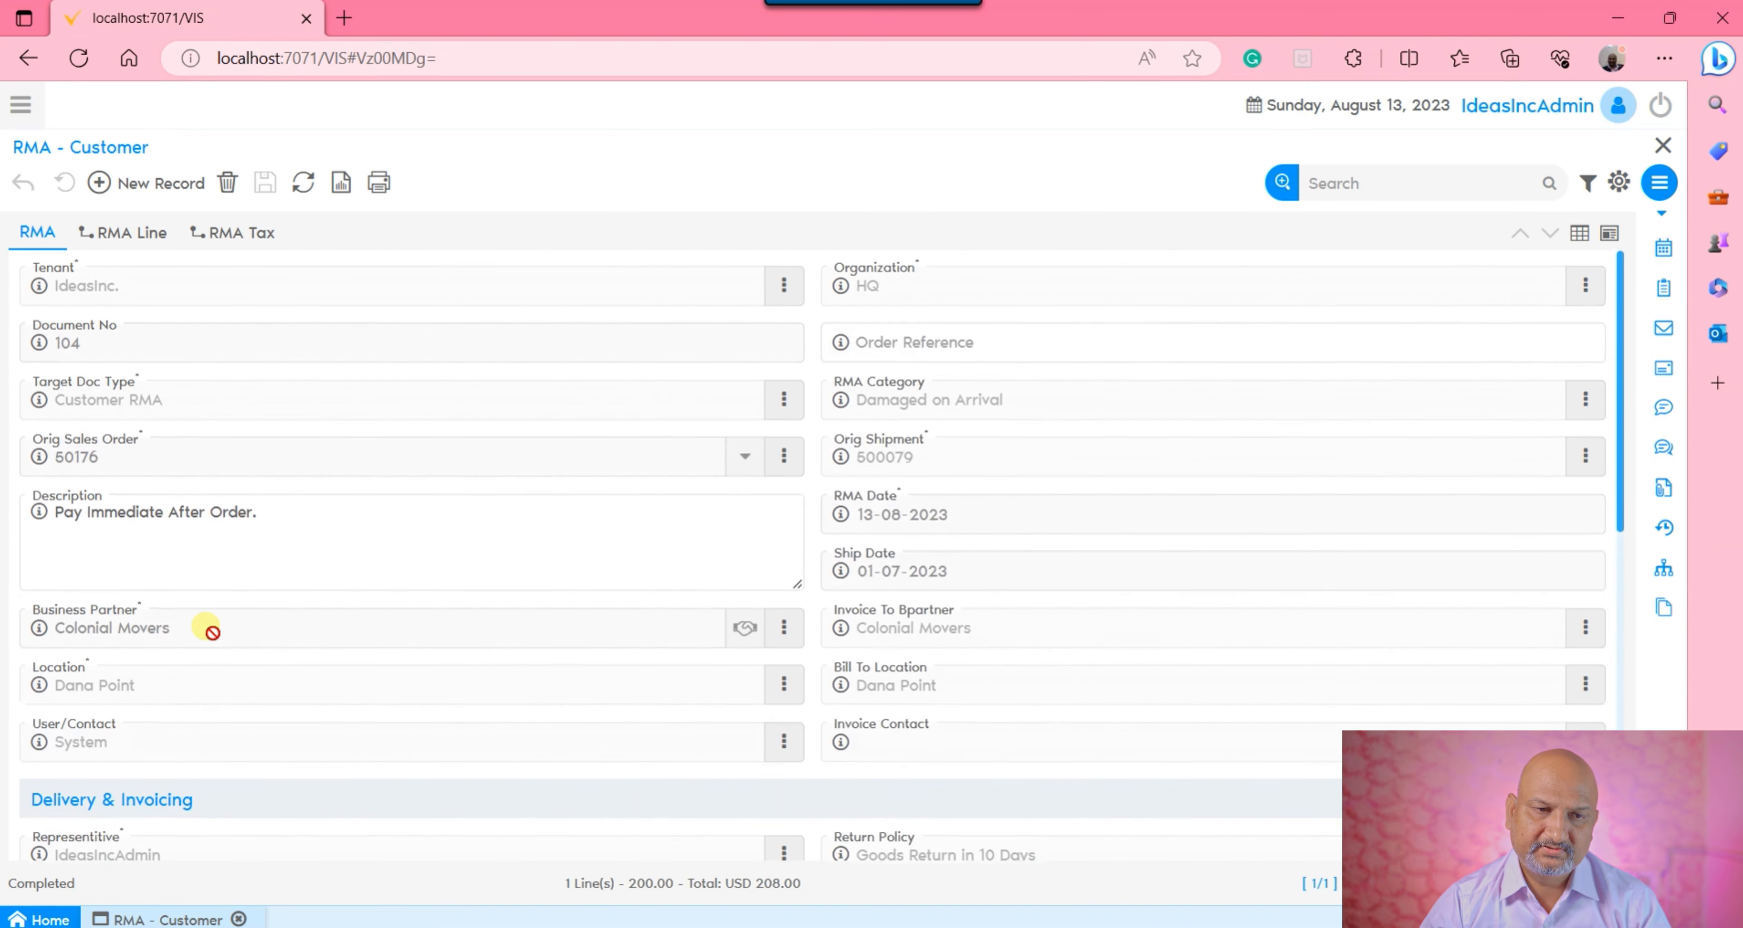
left_click(20, 105)
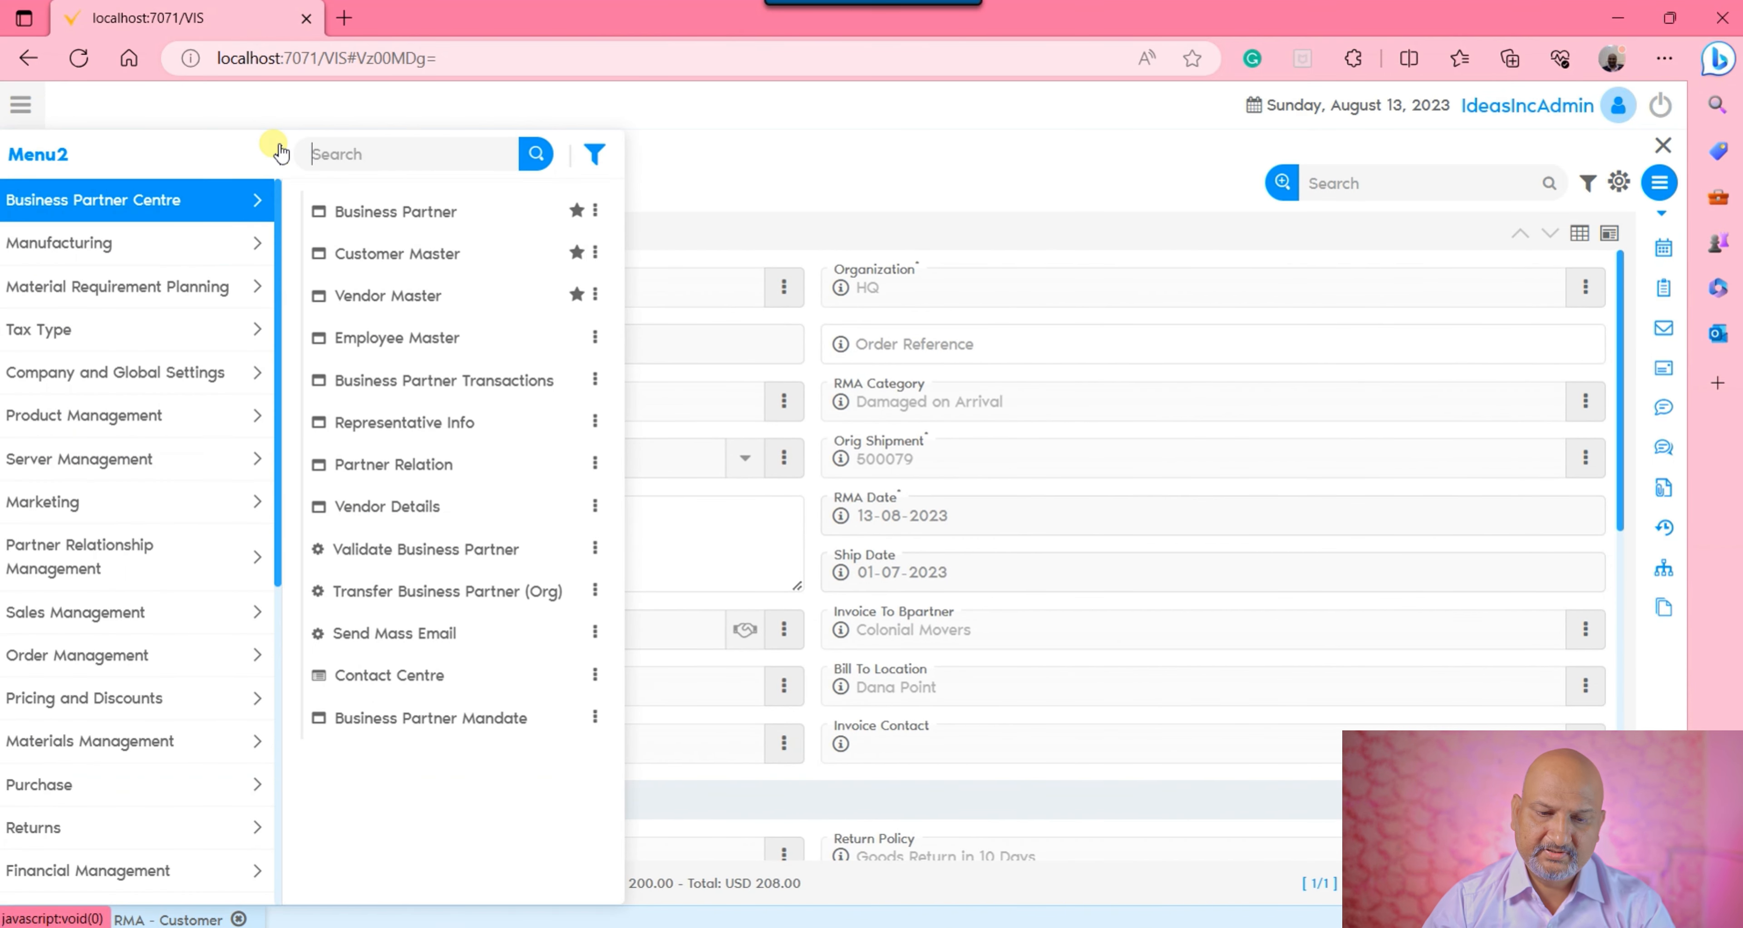
type("customer re")
key("Down")
key("Down")
key("Return")
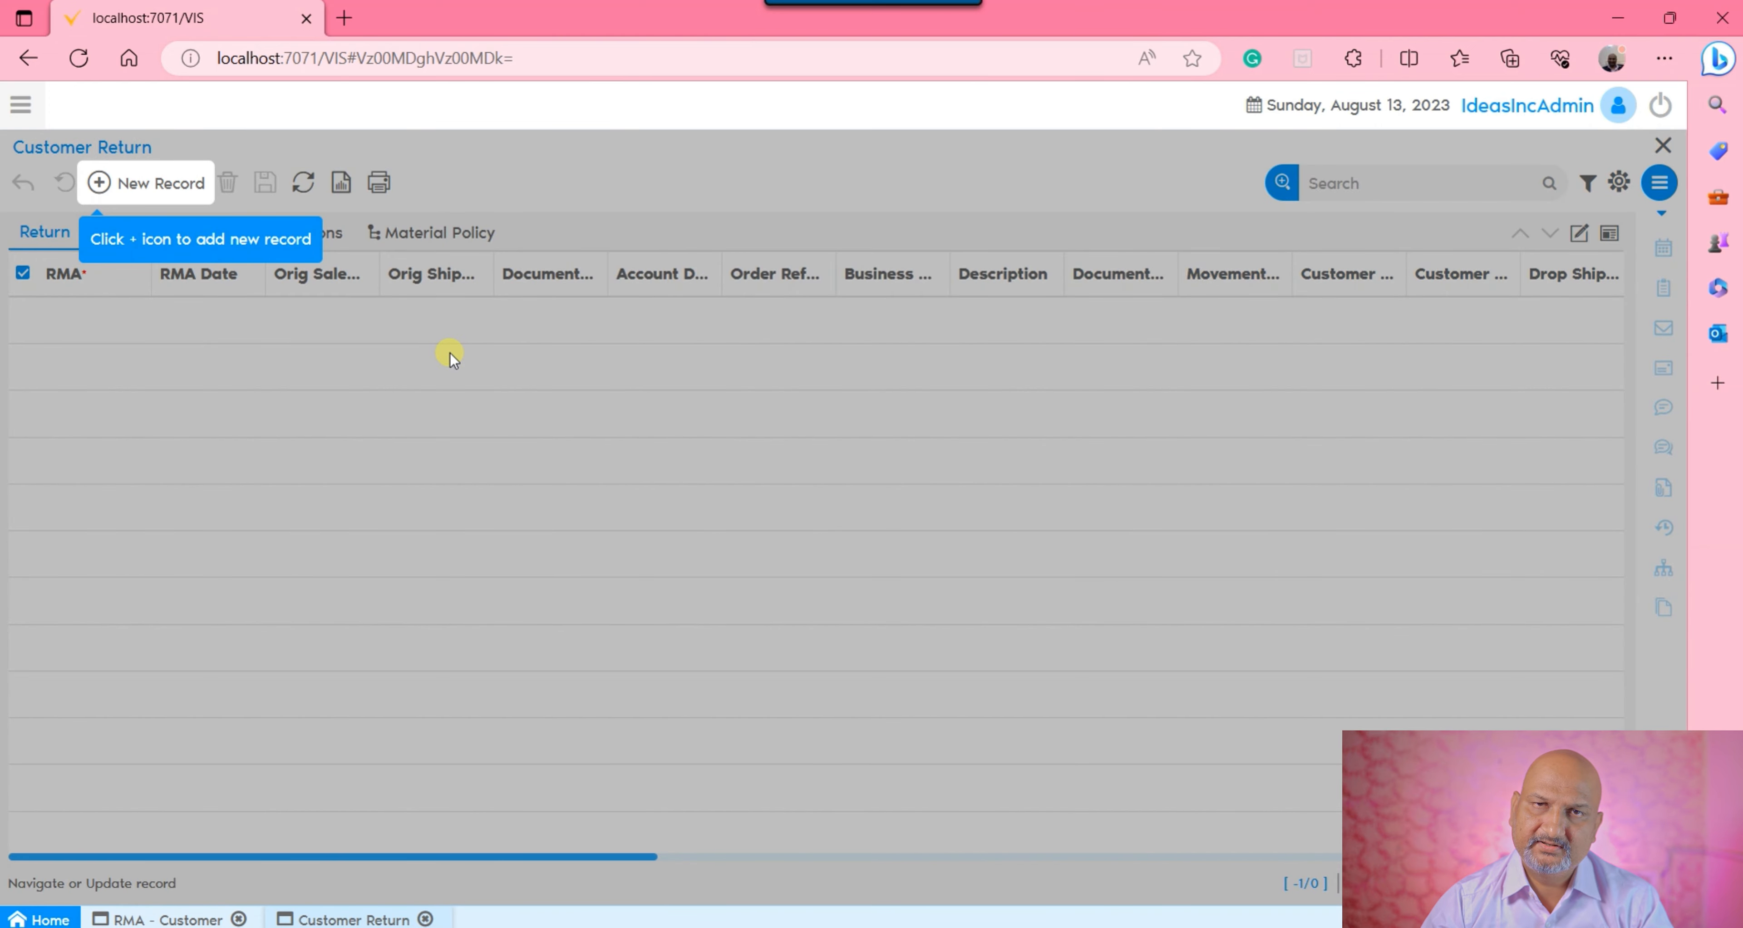
left_click(1578, 241)
left_click(1581, 238)
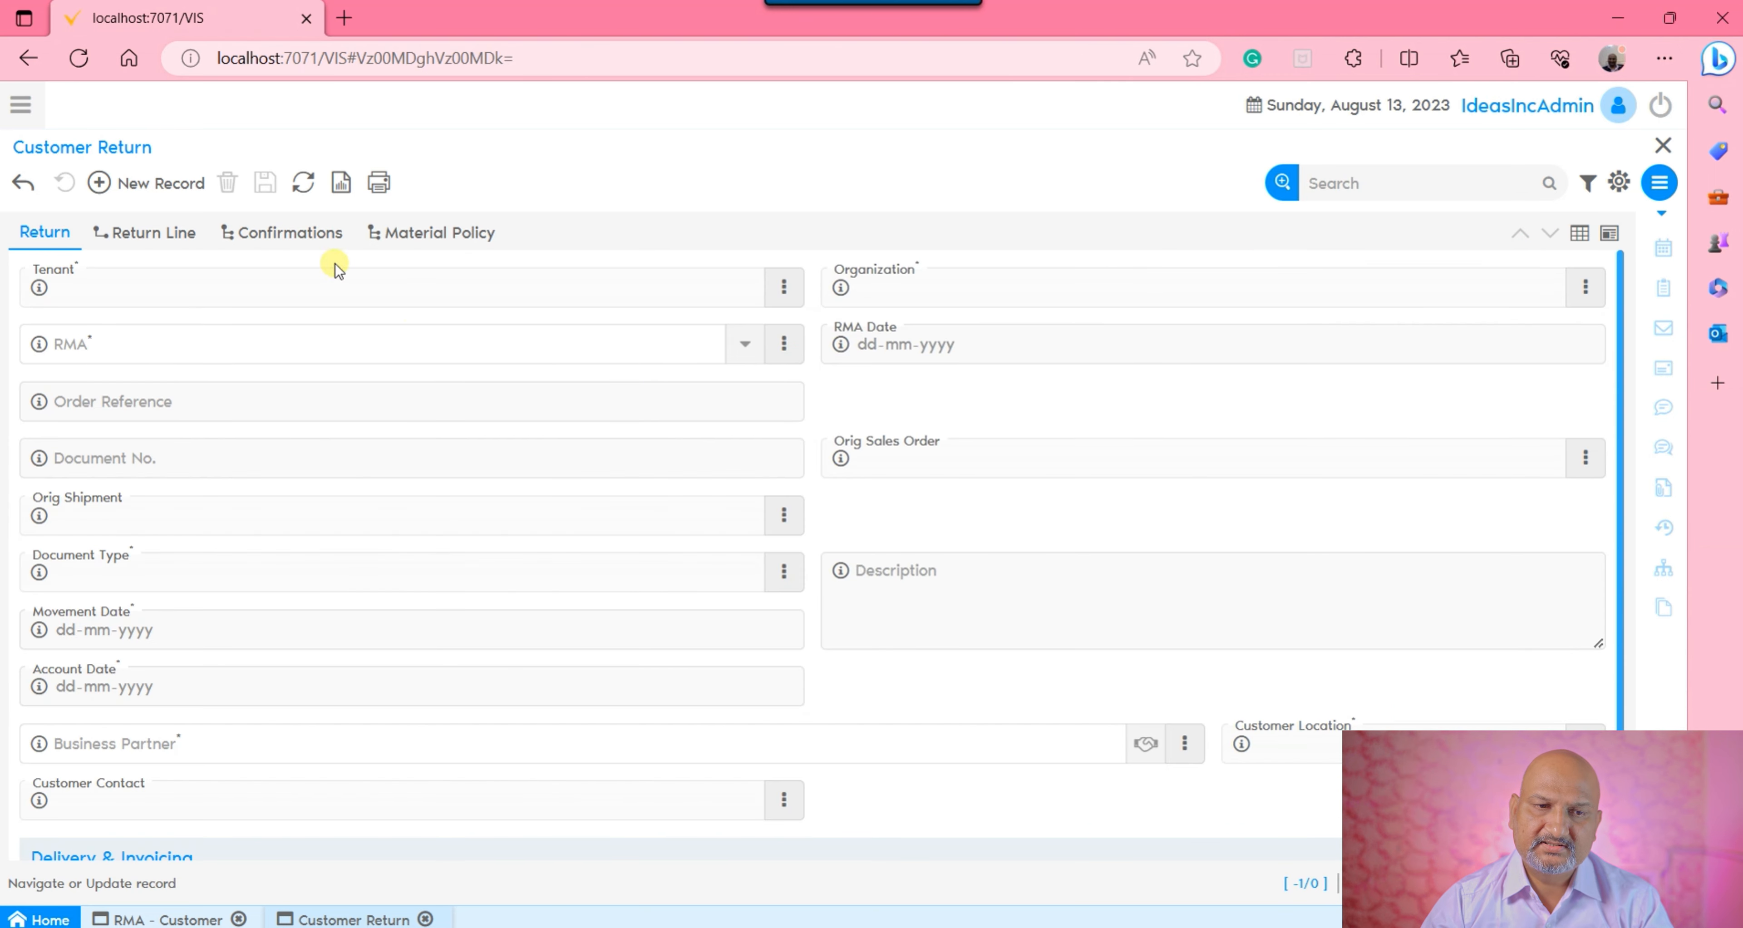
Start a new customer return and select the Colonial Movers RMA dated 13/8/2023 as its RMA
left_click(155, 183)
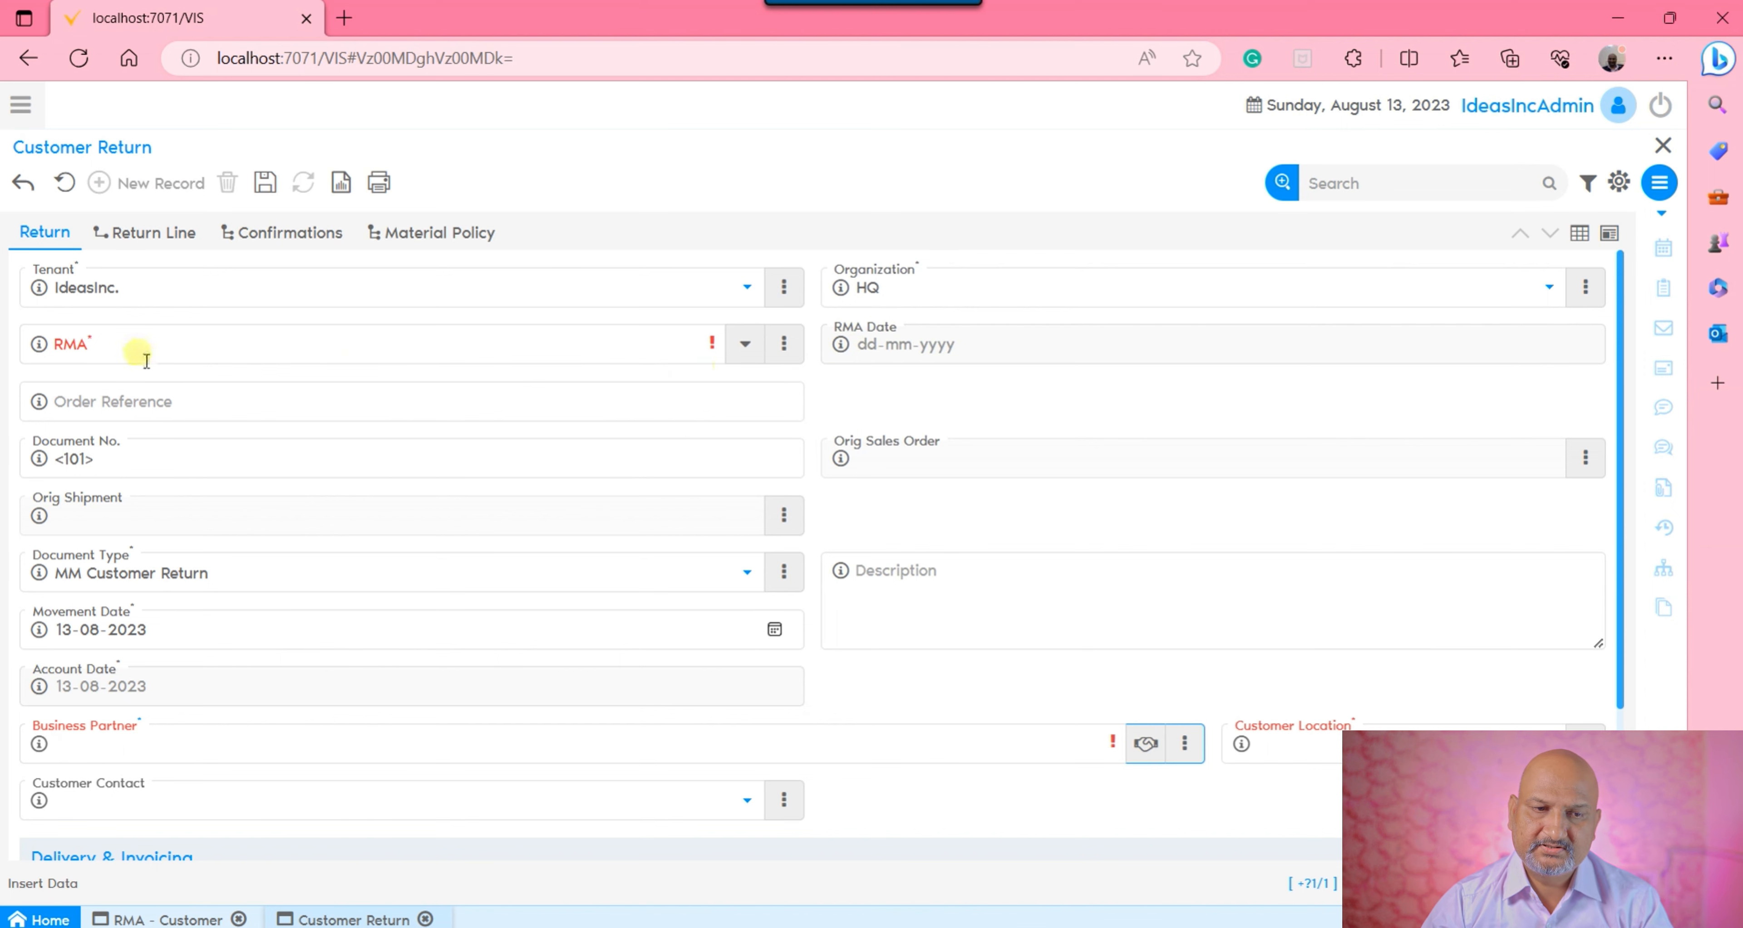
left_click(742, 347)
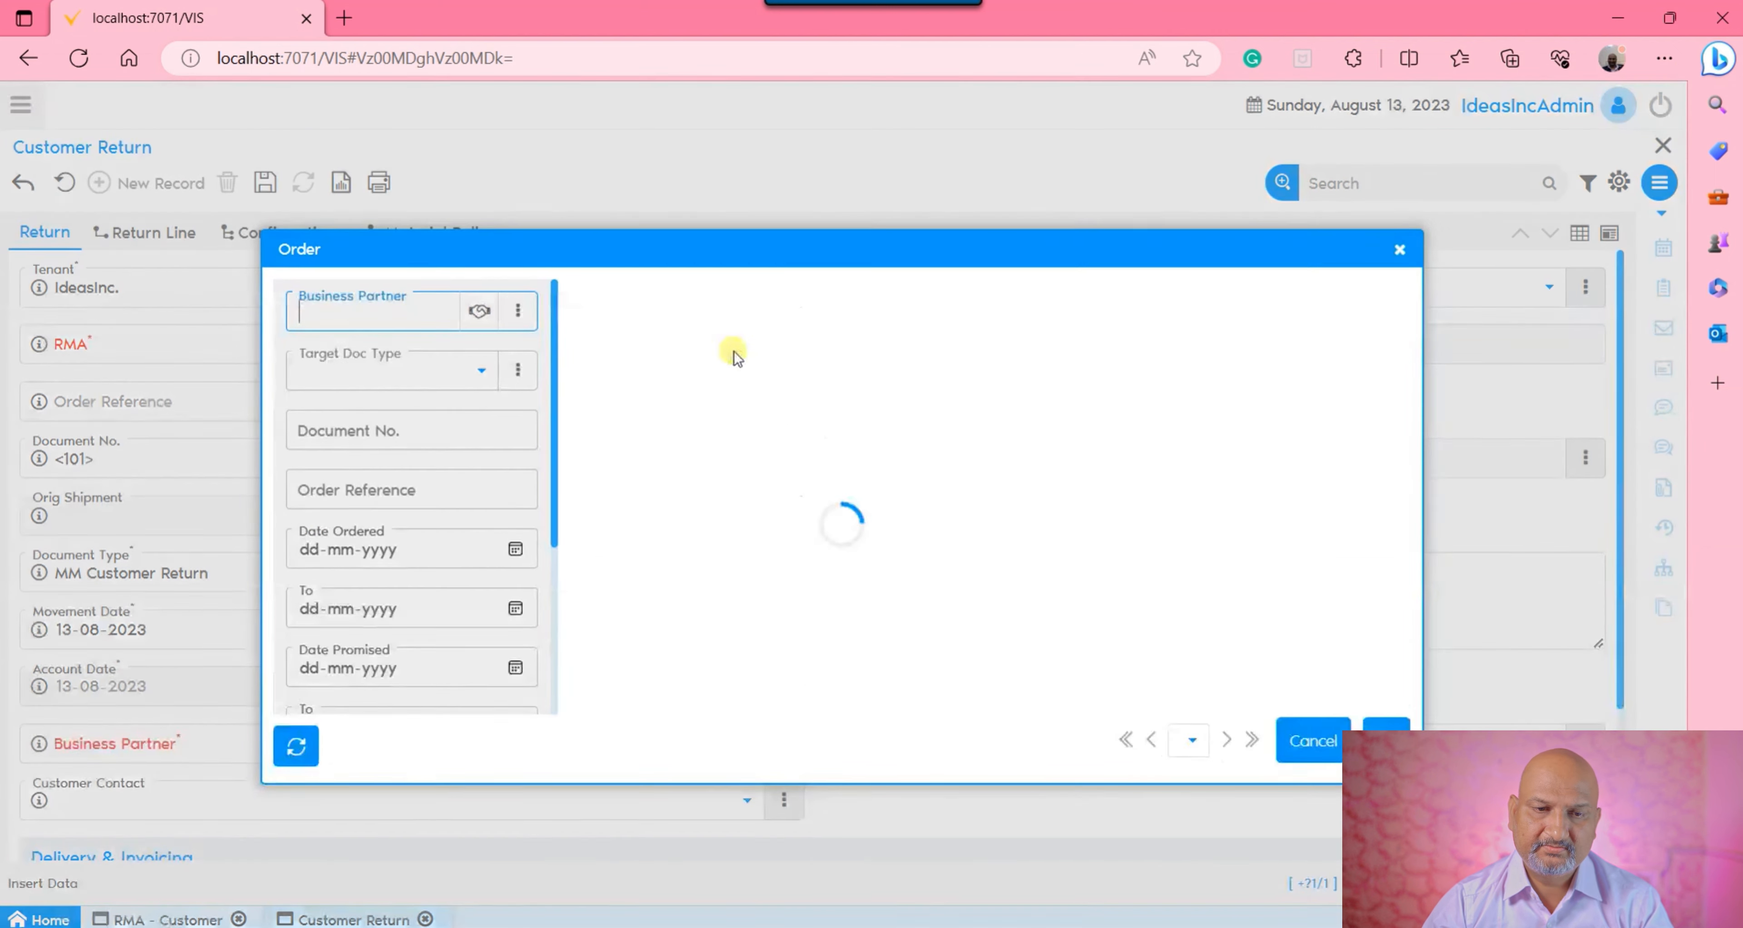
left_click(778, 356)
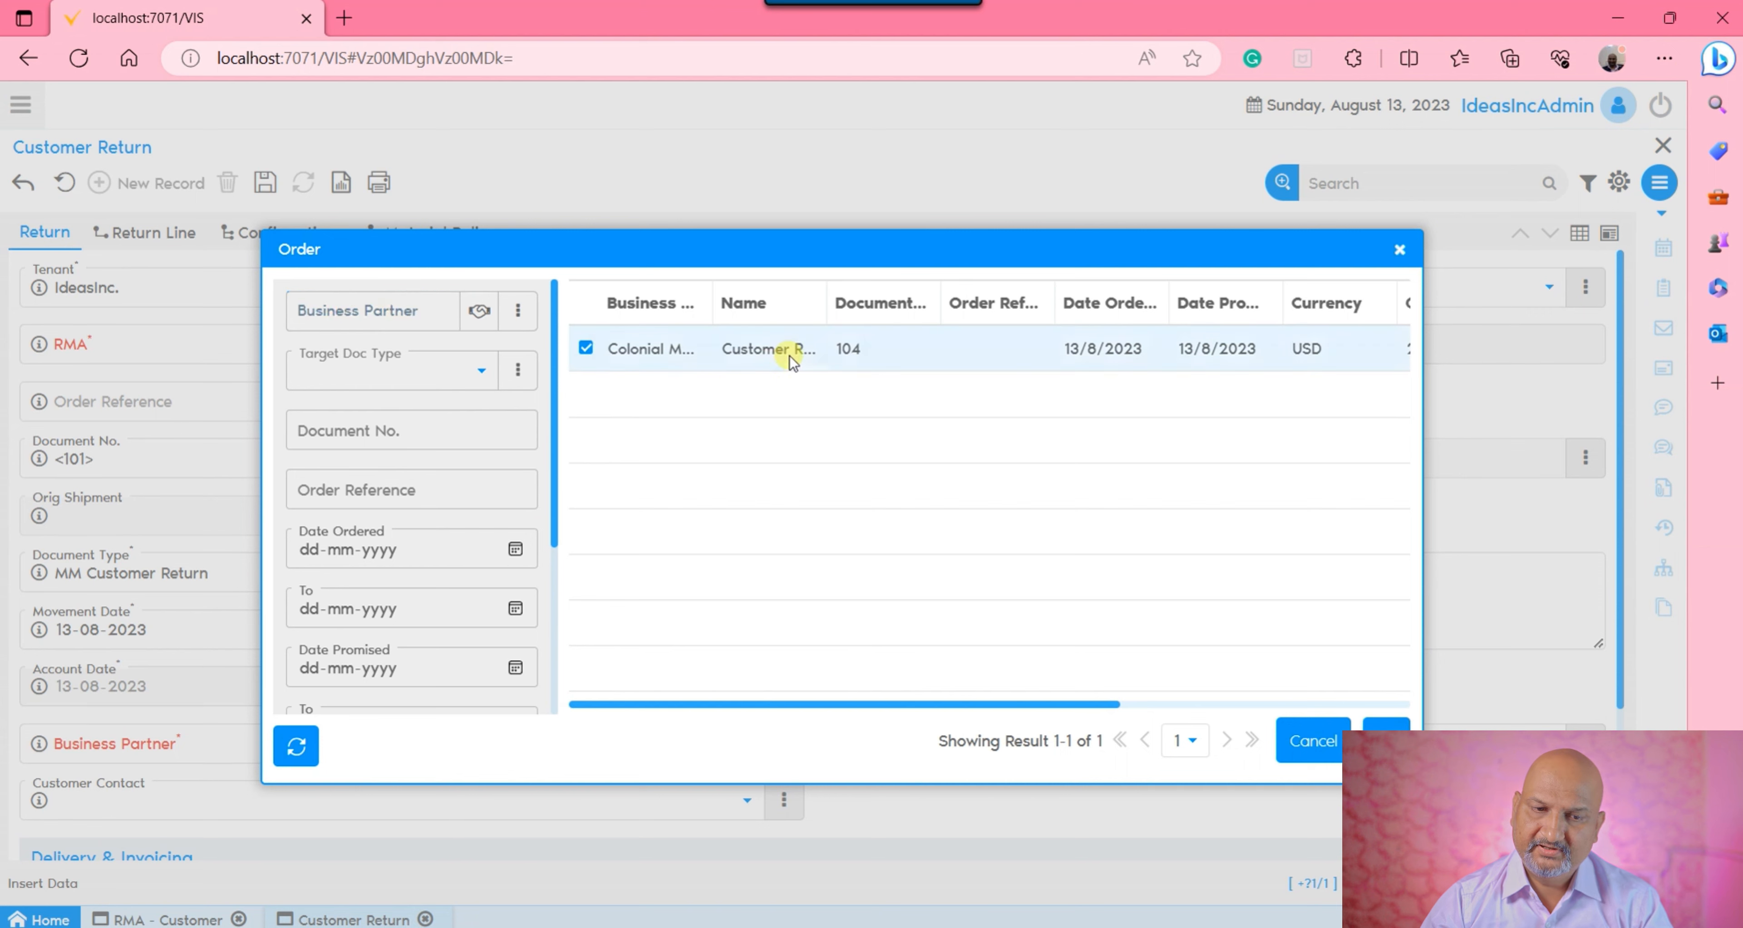
left_click(1378, 726)
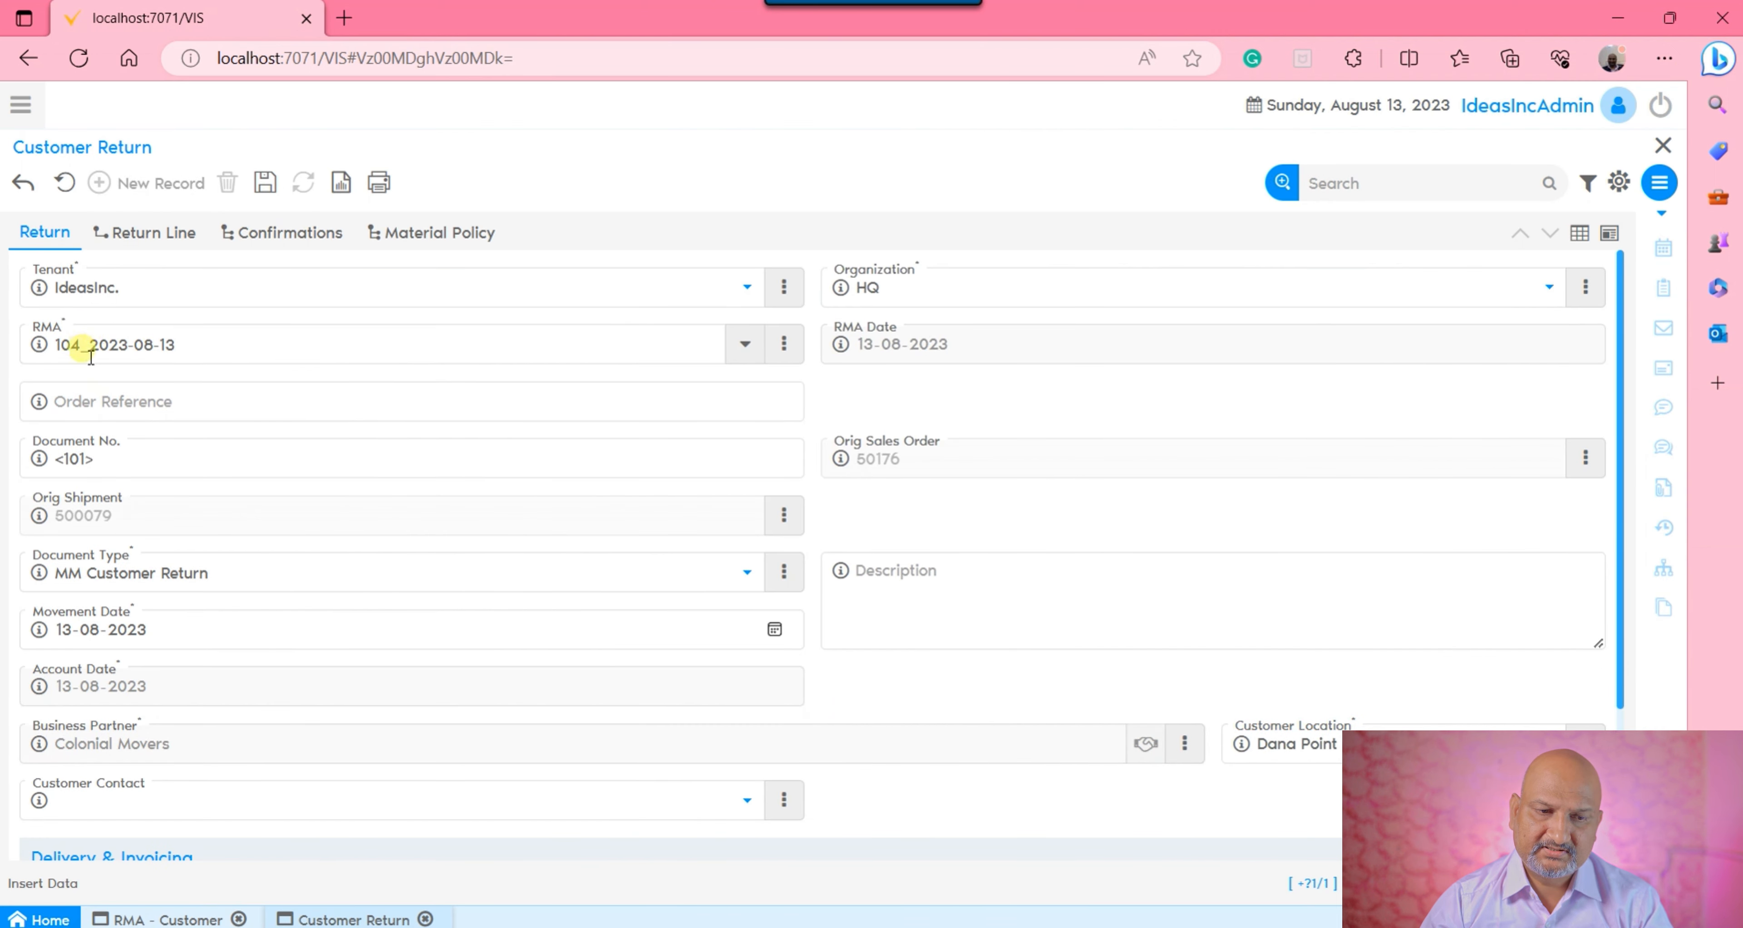
Expand the customer return's Delivery & Invoicing, Reference and Status sections to review them, and save the return
scroll(473, 423, "down", 3)
left_click(534, 679)
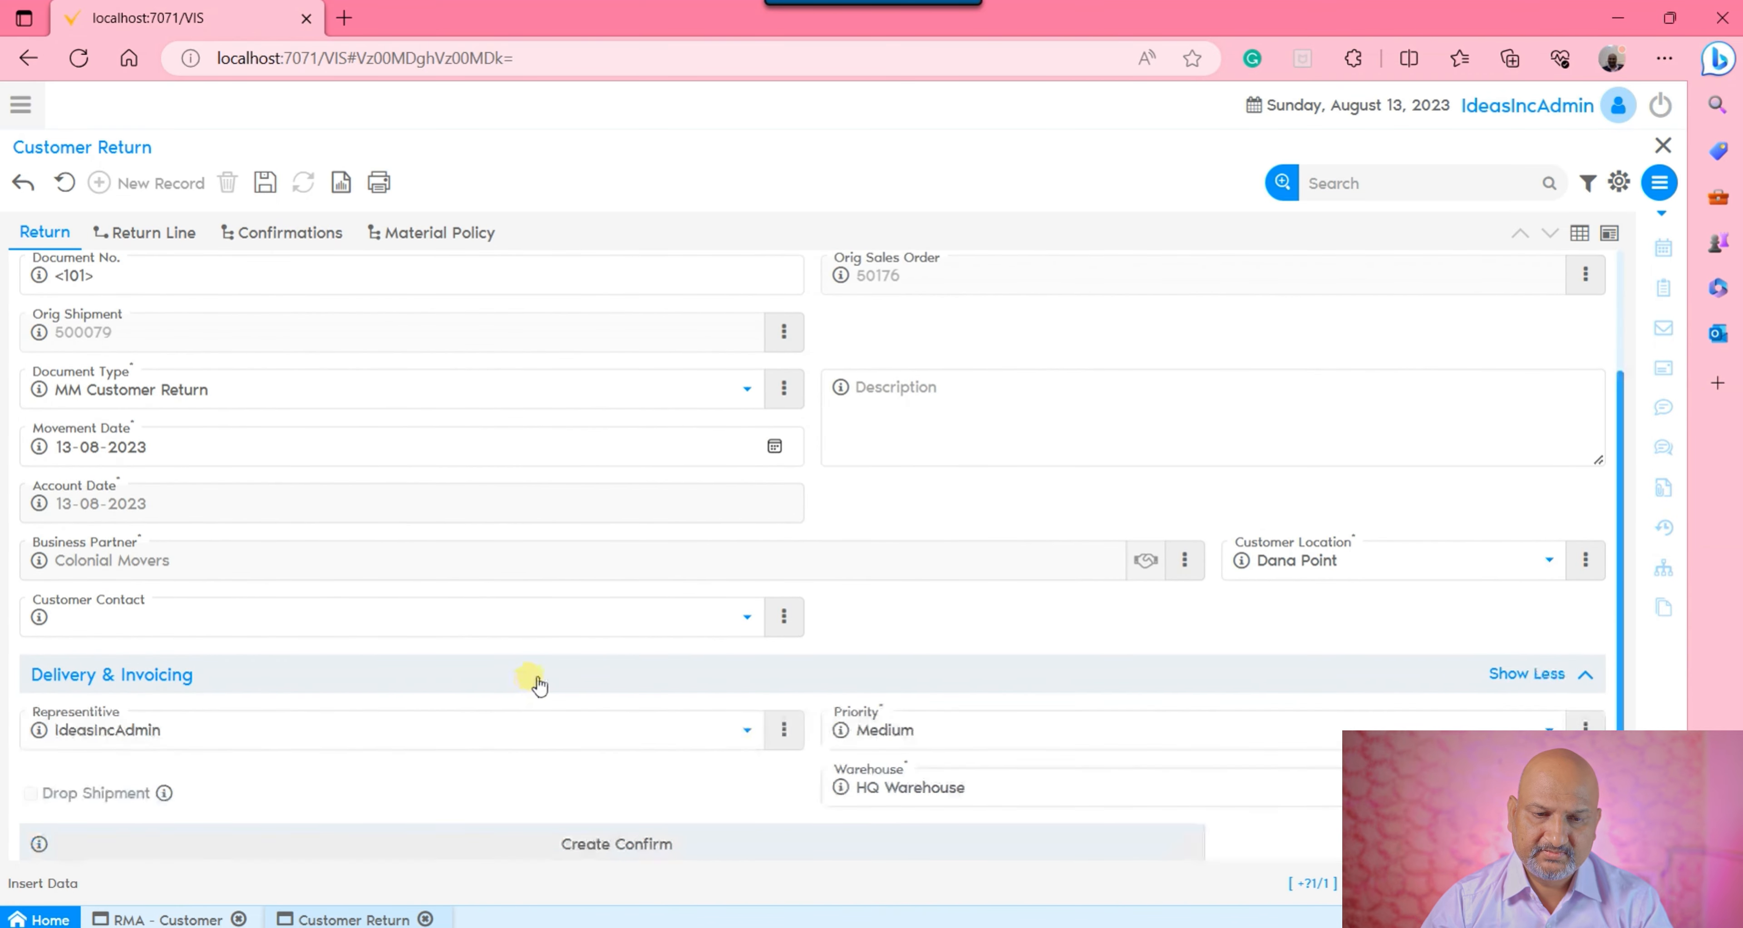
scroll(778, 673, "down", 2)
left_click(634, 767)
scroll(762, 724, "down", 2)
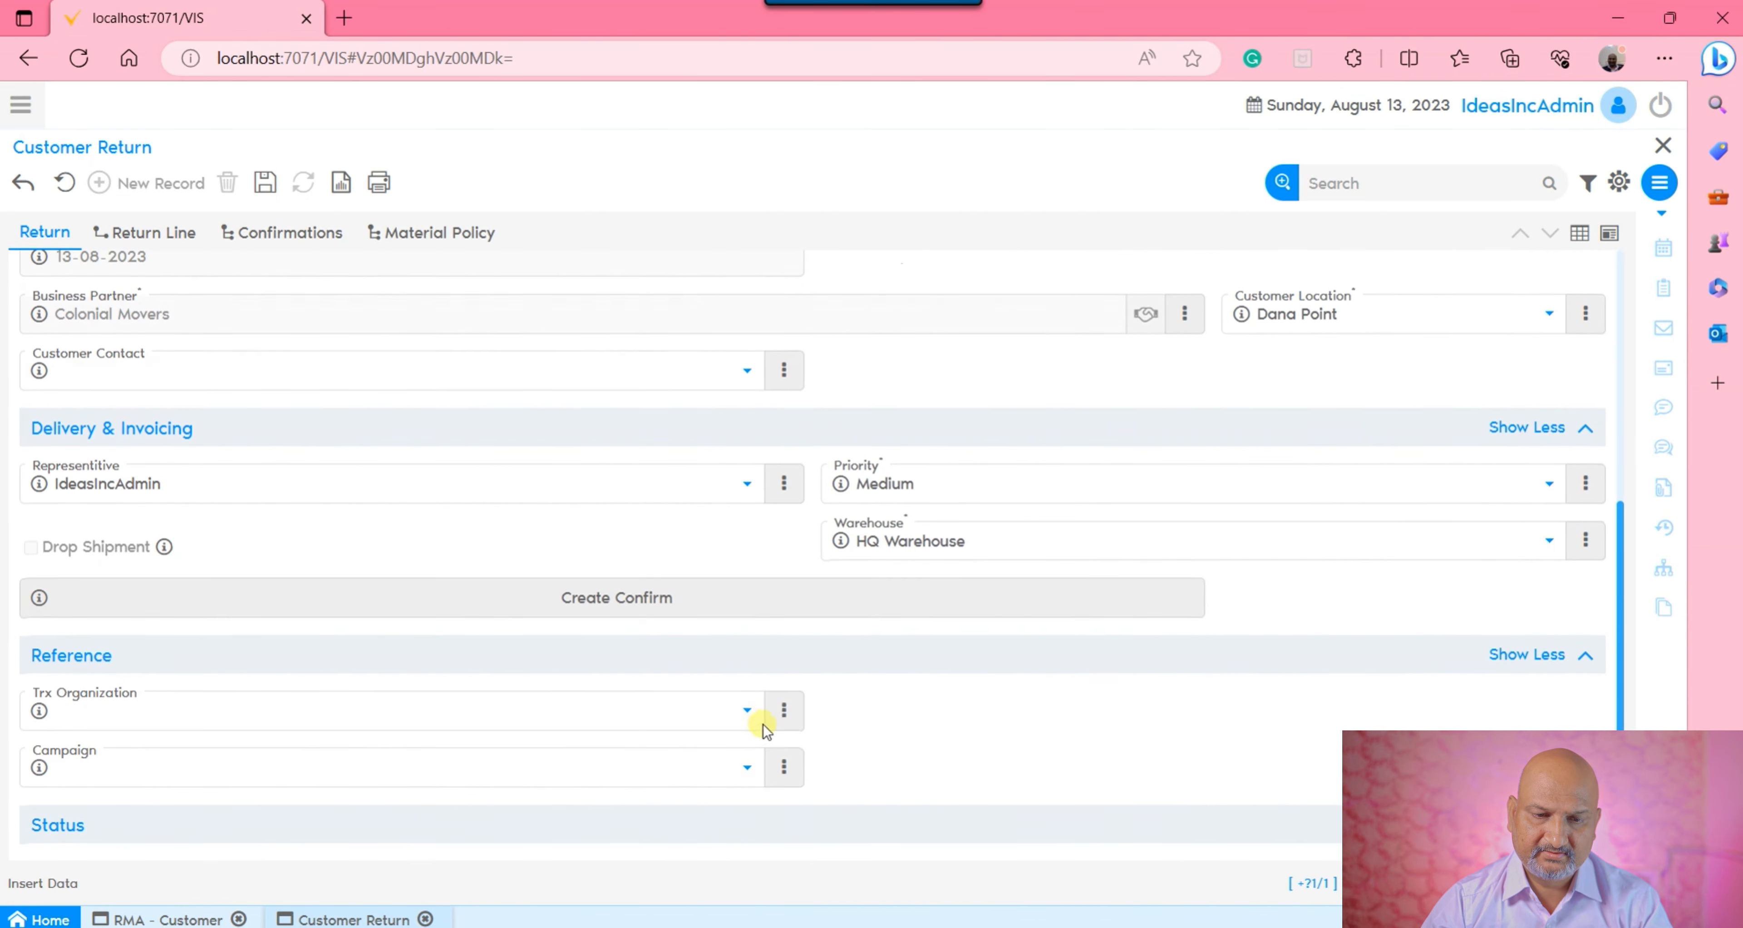
left_click(782, 836)
scroll(847, 700, "down", 2)
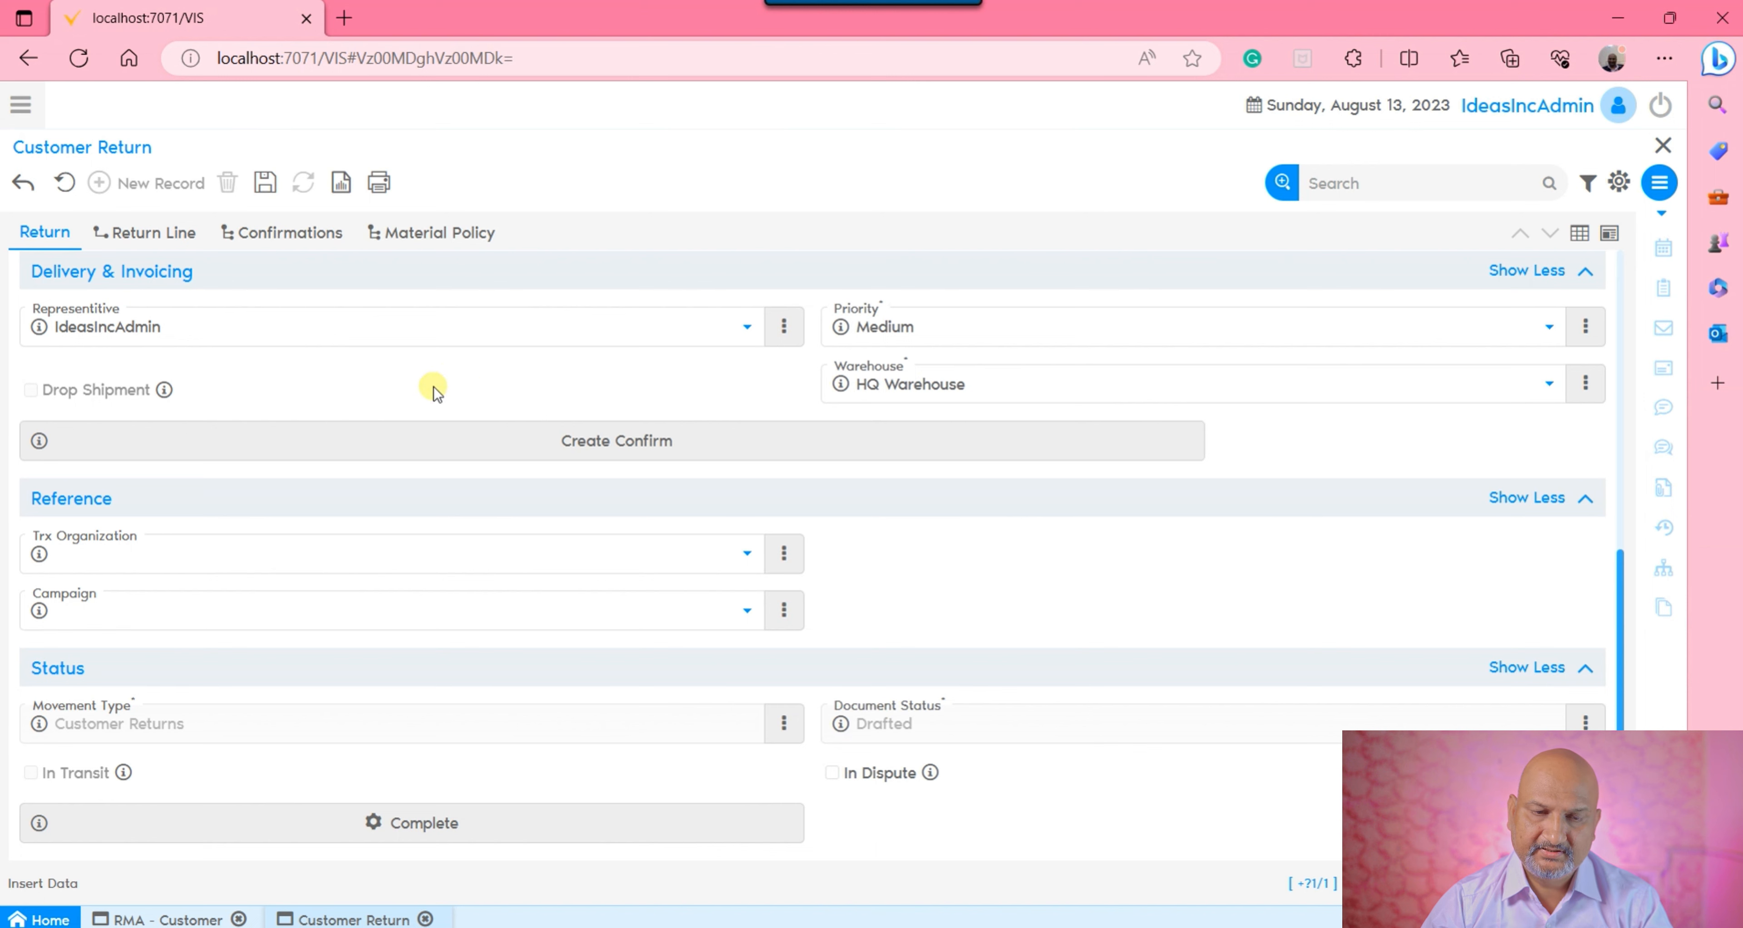
scroll(379, 388, "up", 8)
left_click(264, 182)
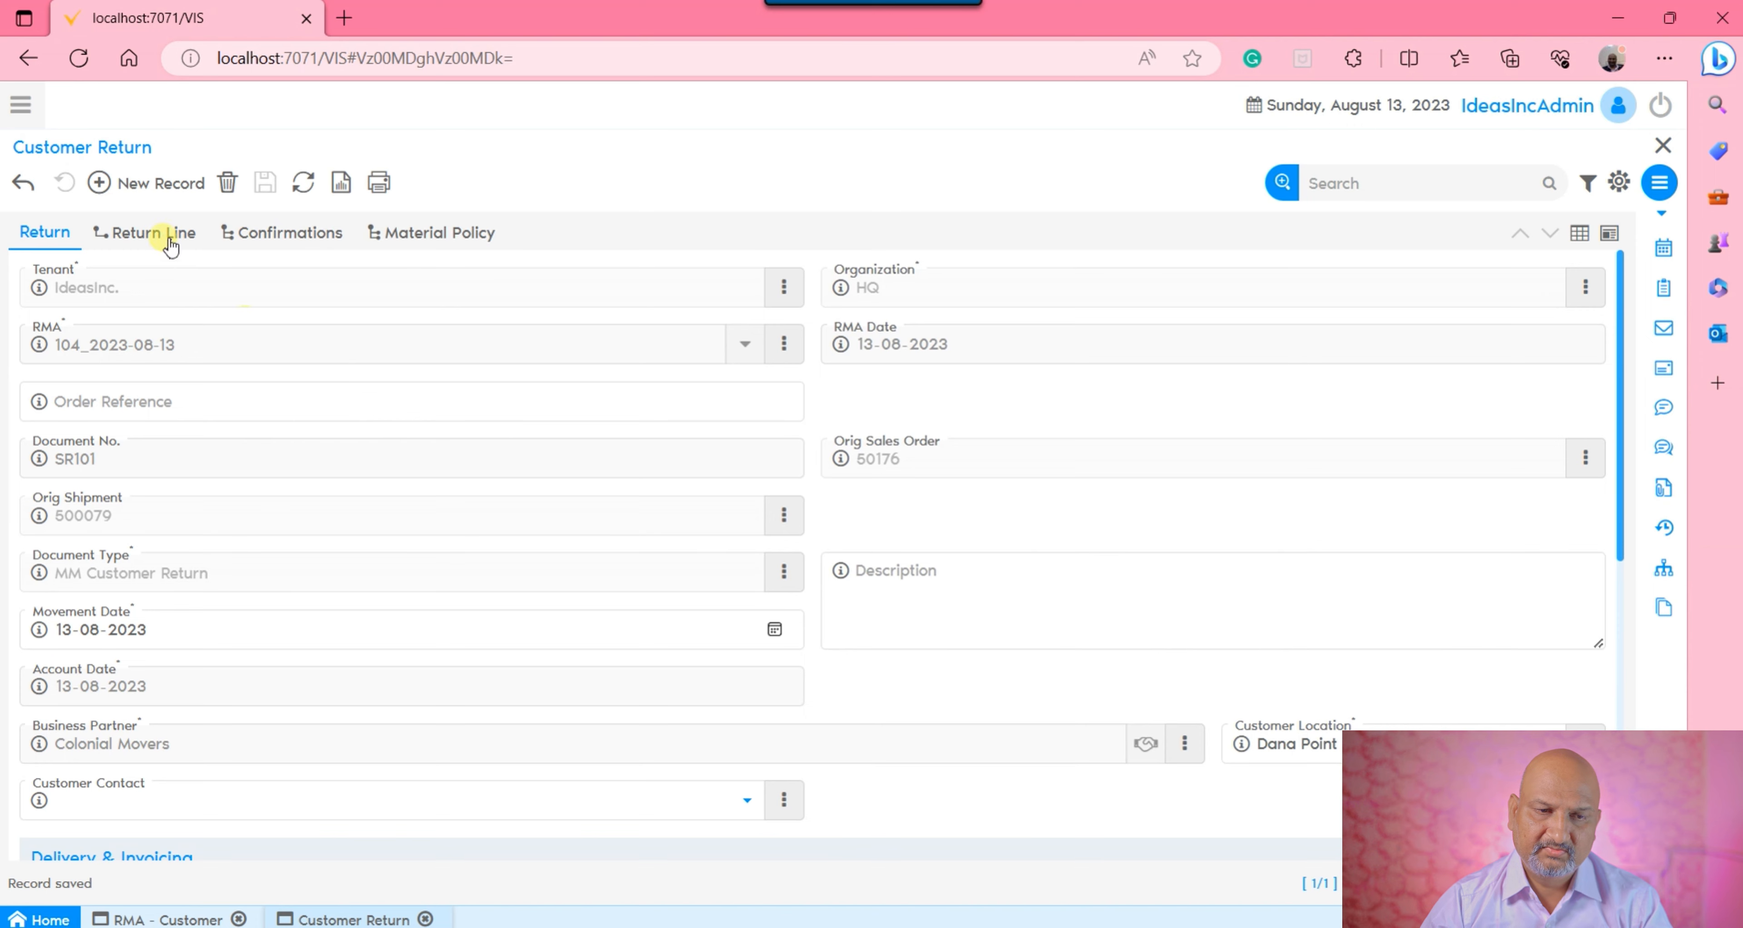
Add a return line for the SC Connectors RMA line and set its locator to HQ Warehouse_Default HQ Locator
left_click(170, 245)
left_click(1578, 234)
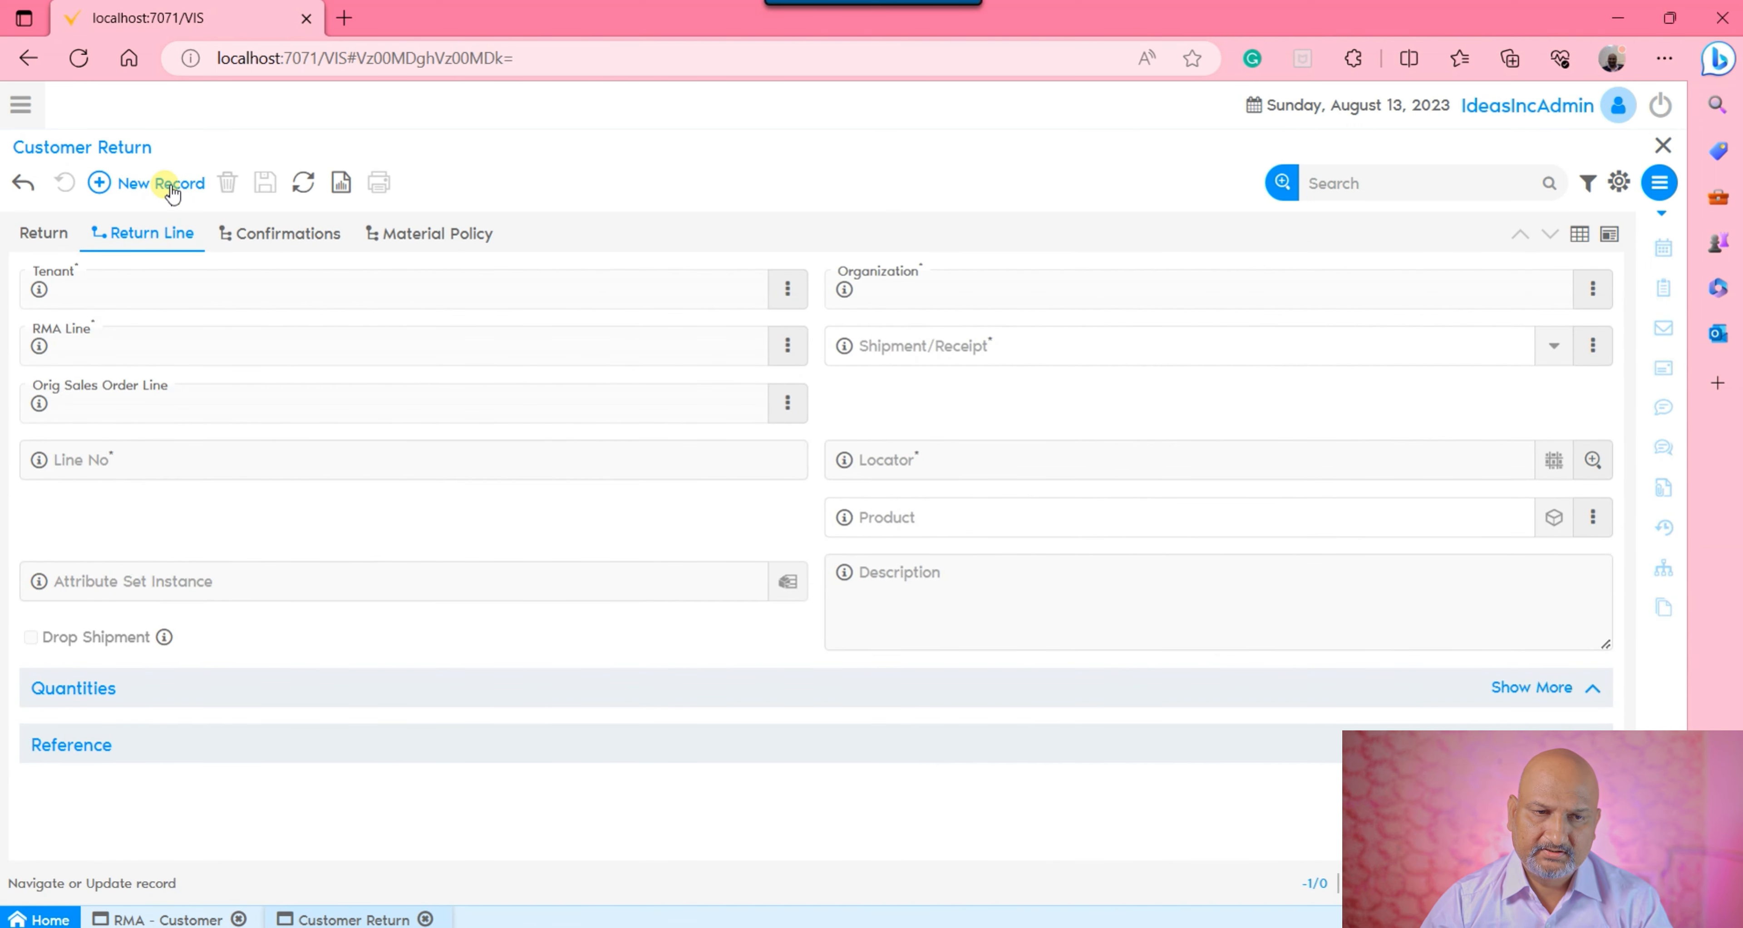
left_click(173, 189)
left_click(668, 358)
left_click(640, 383)
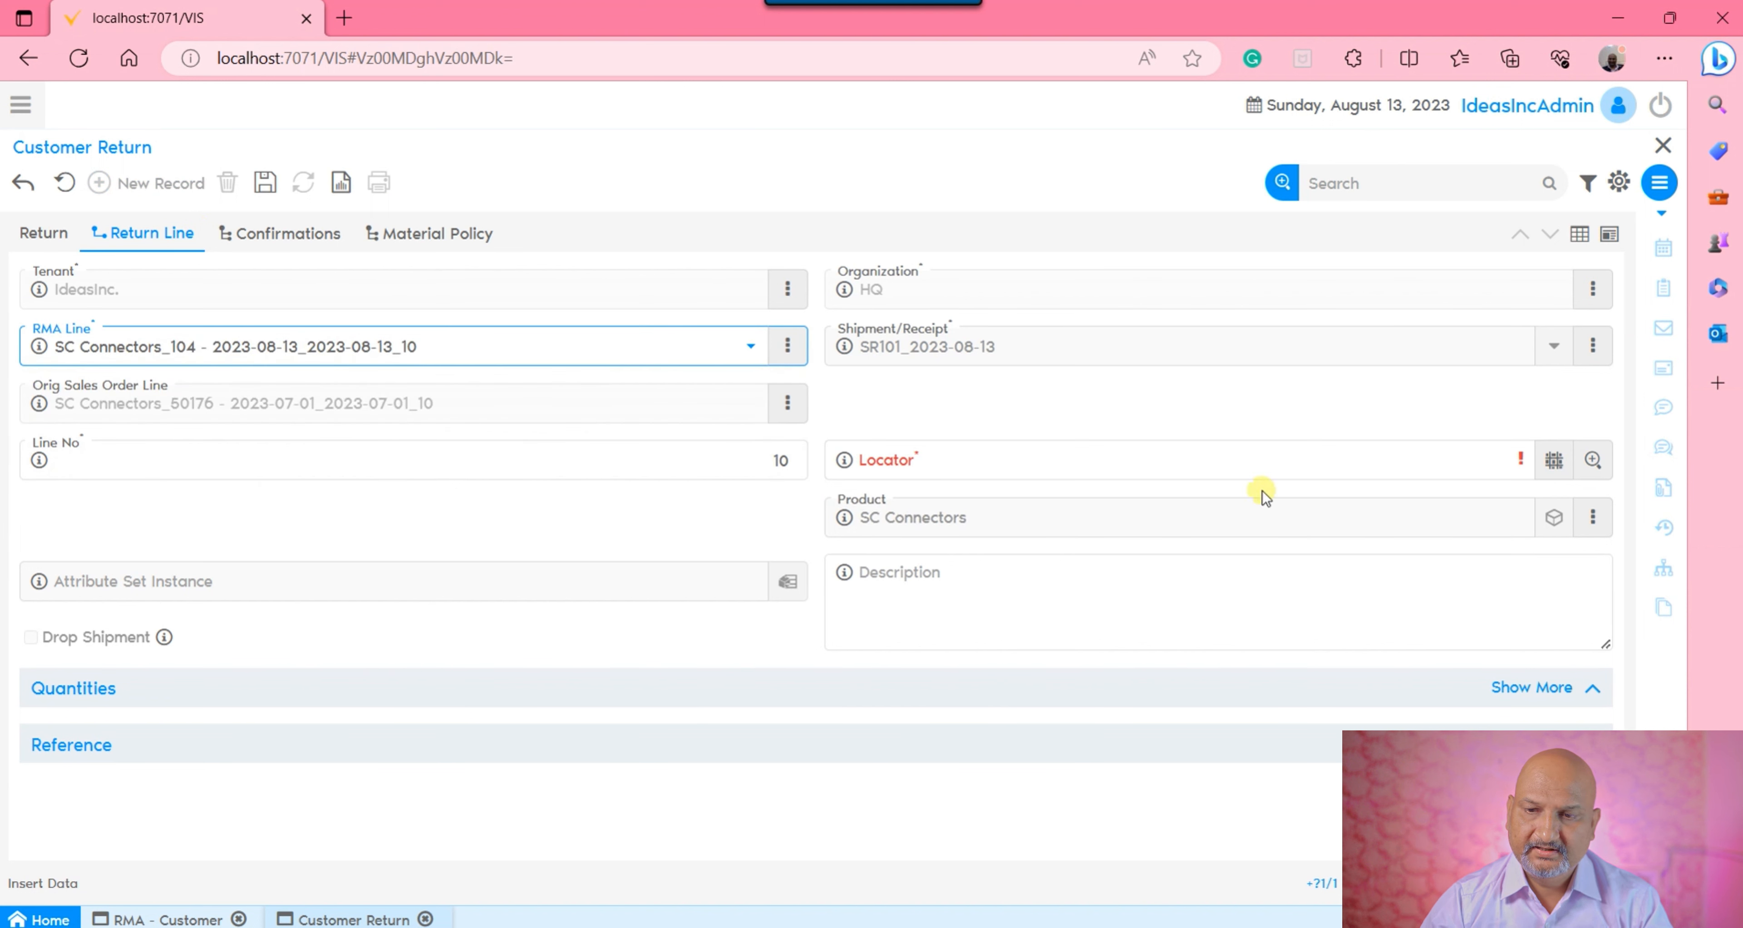
left_click(1555, 462)
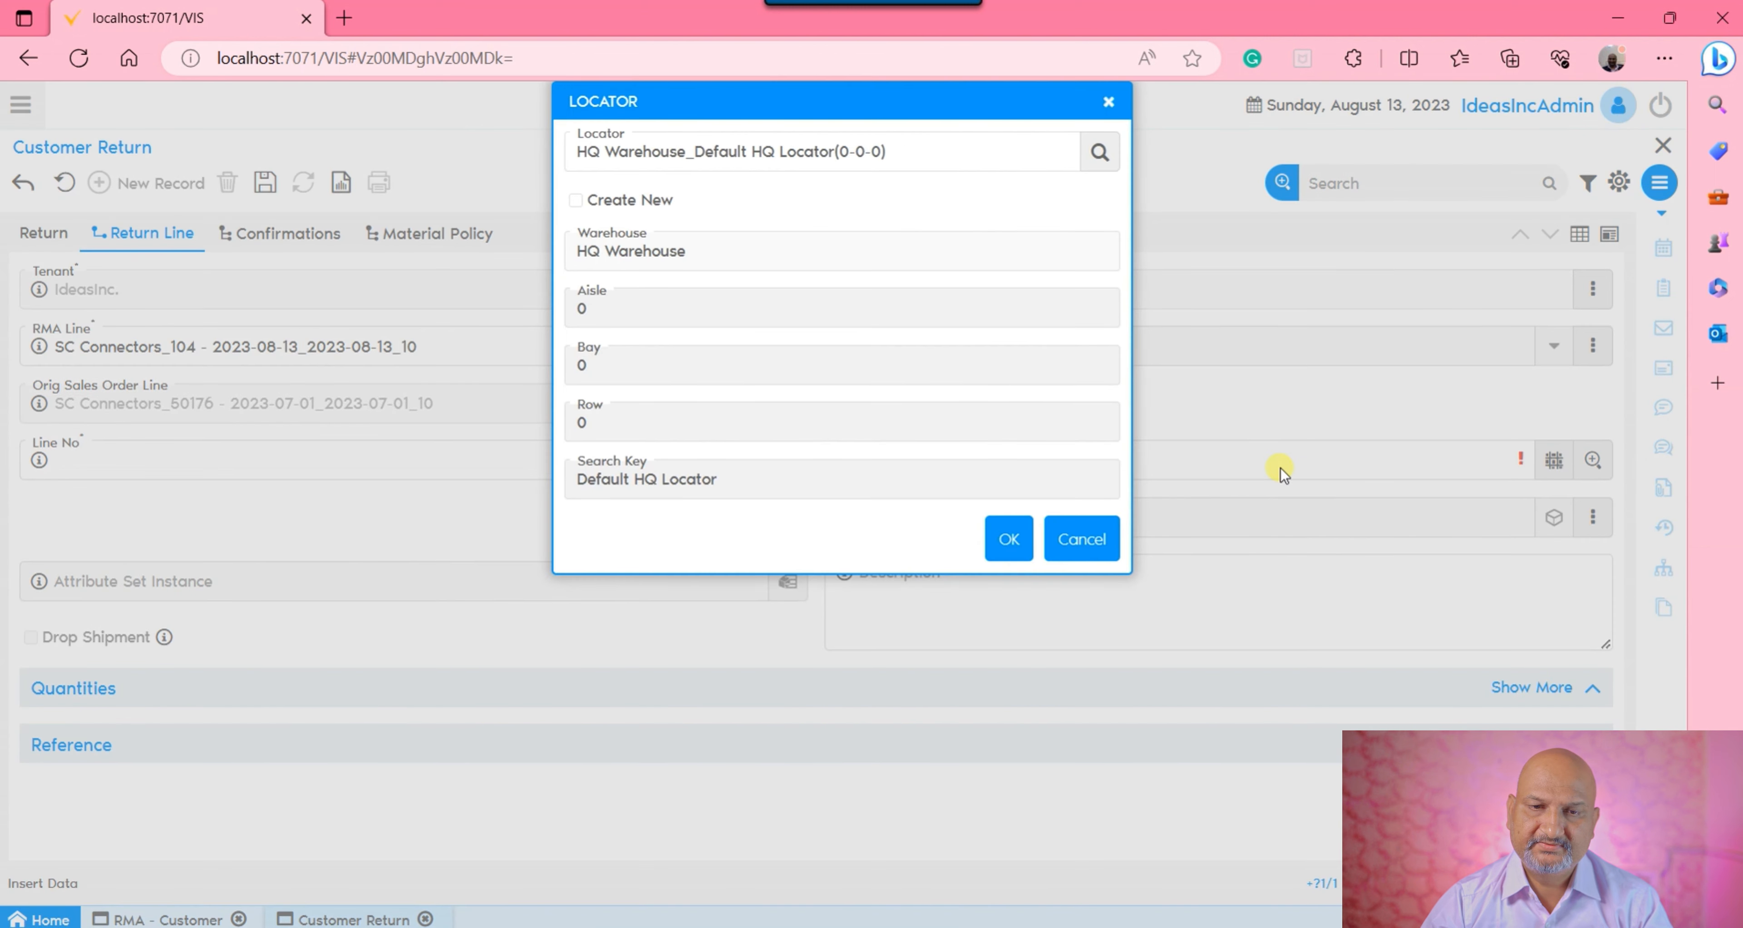
left_click(1008, 538)
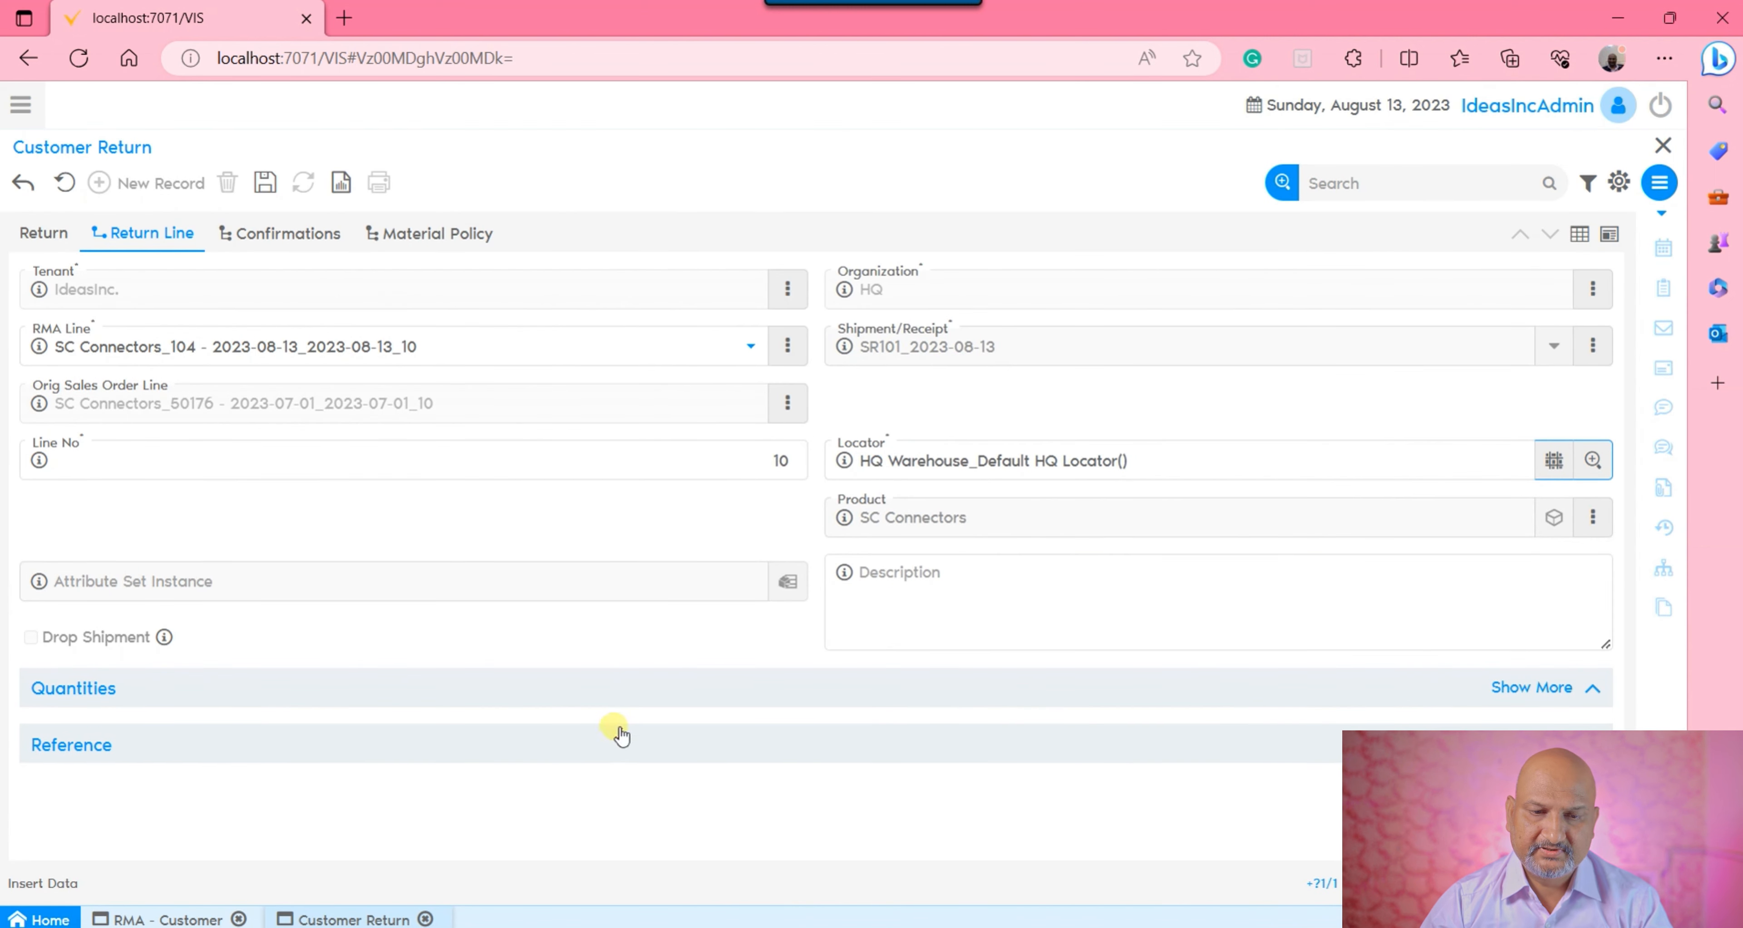
Expand the return line's Quantities section to review it, and save the line
left_click(636, 697)
scroll(859, 694, "down", 1)
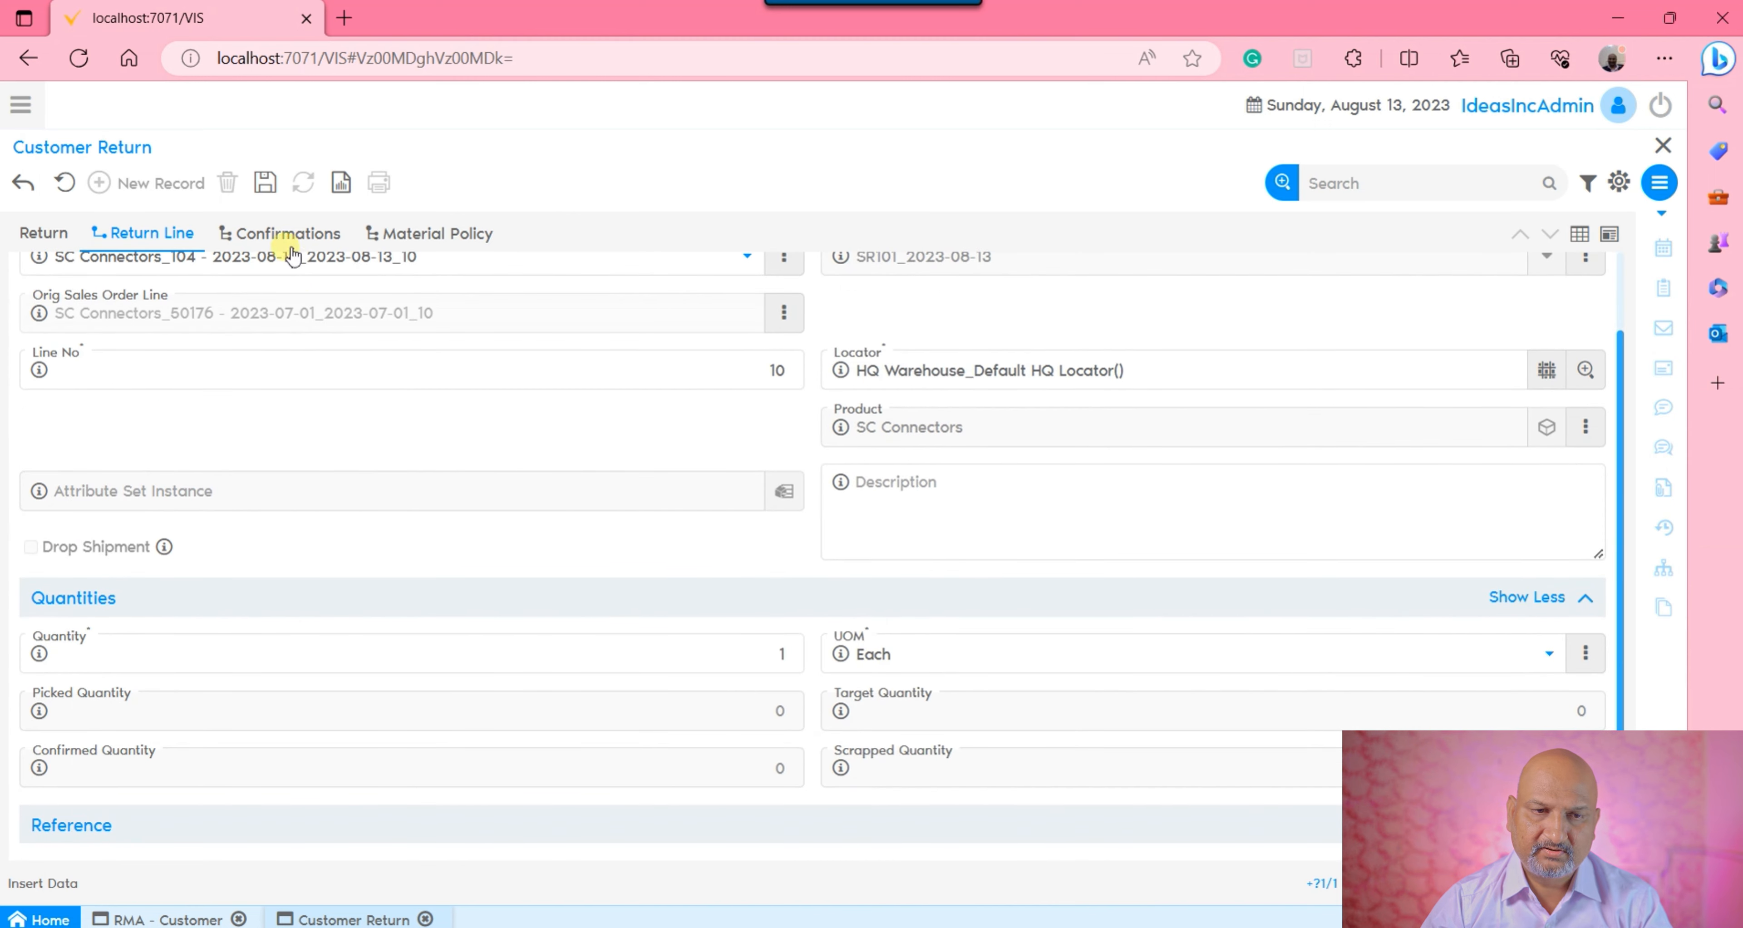
left_click(265, 192)
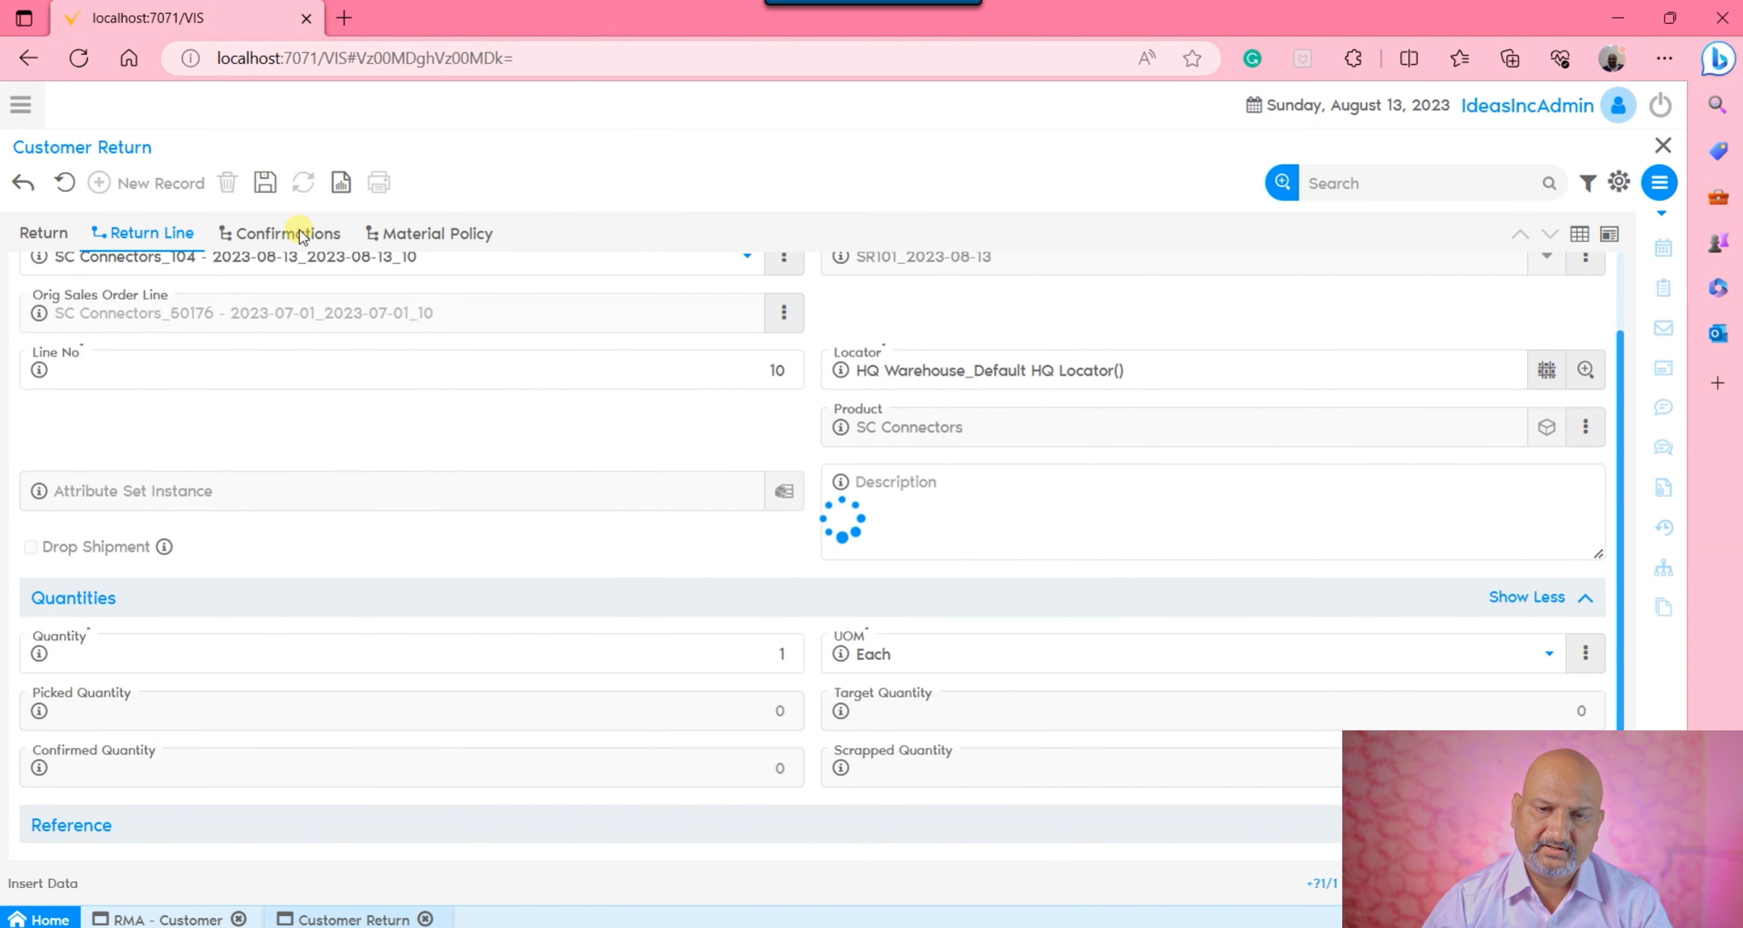
Go back to the customer return header and process the document with the Complete action
left_click(52, 231)
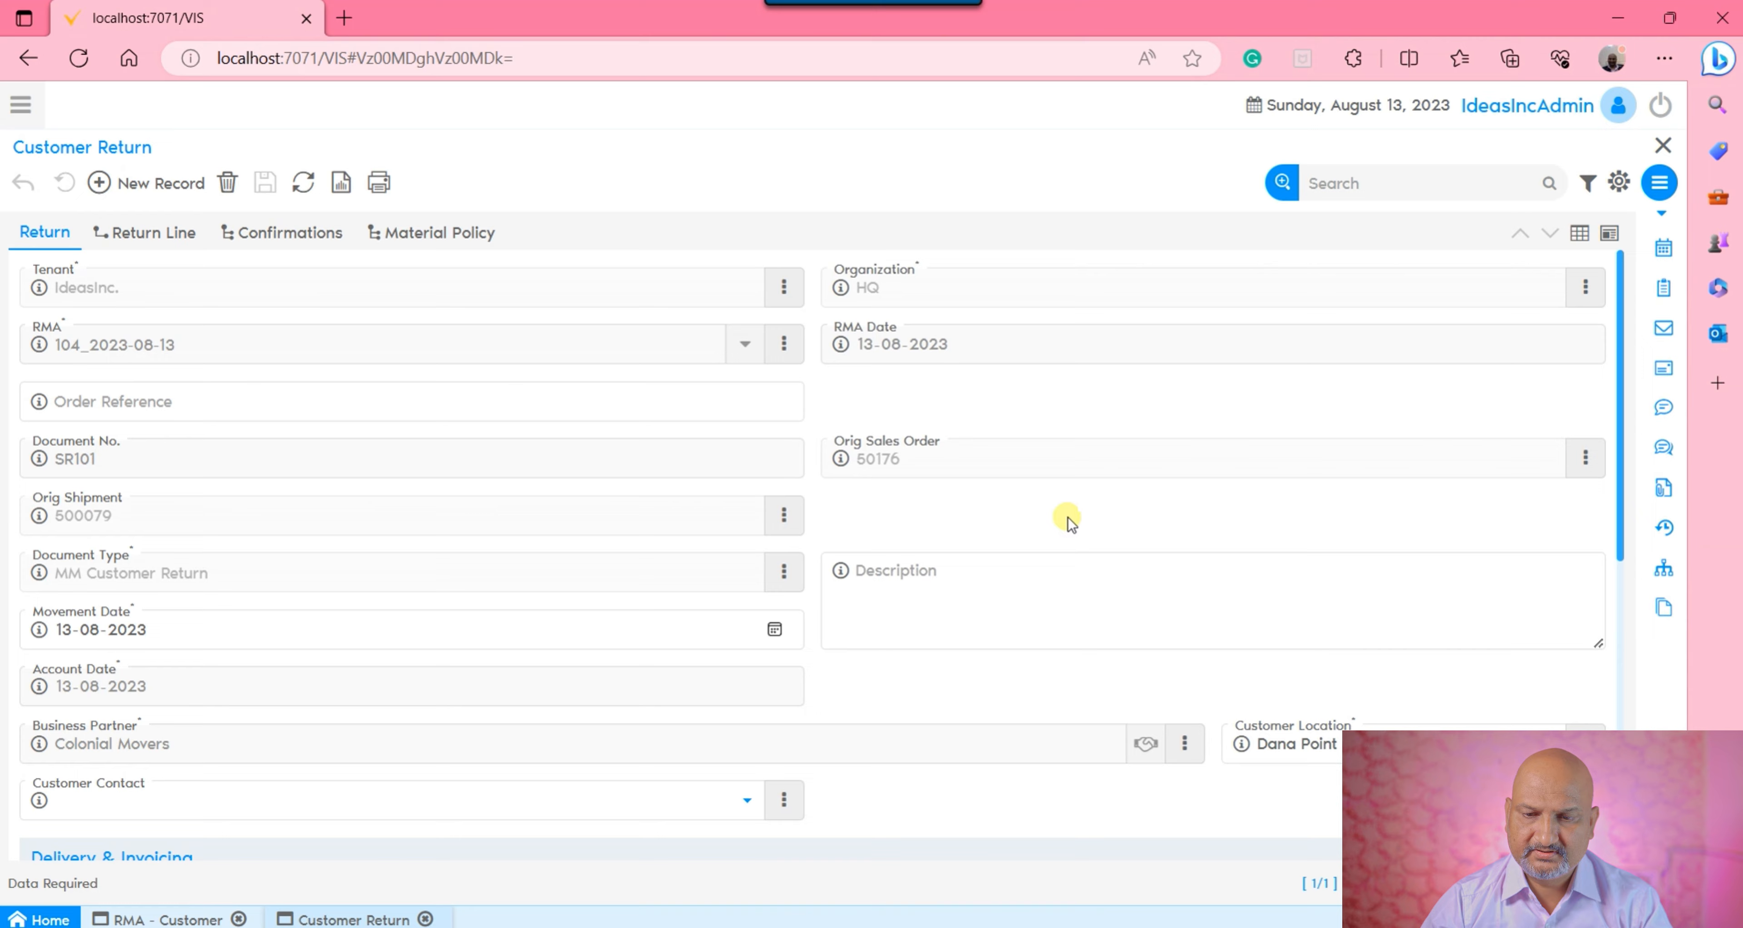
scroll(1137, 534, "down", 8)
left_click(463, 826)
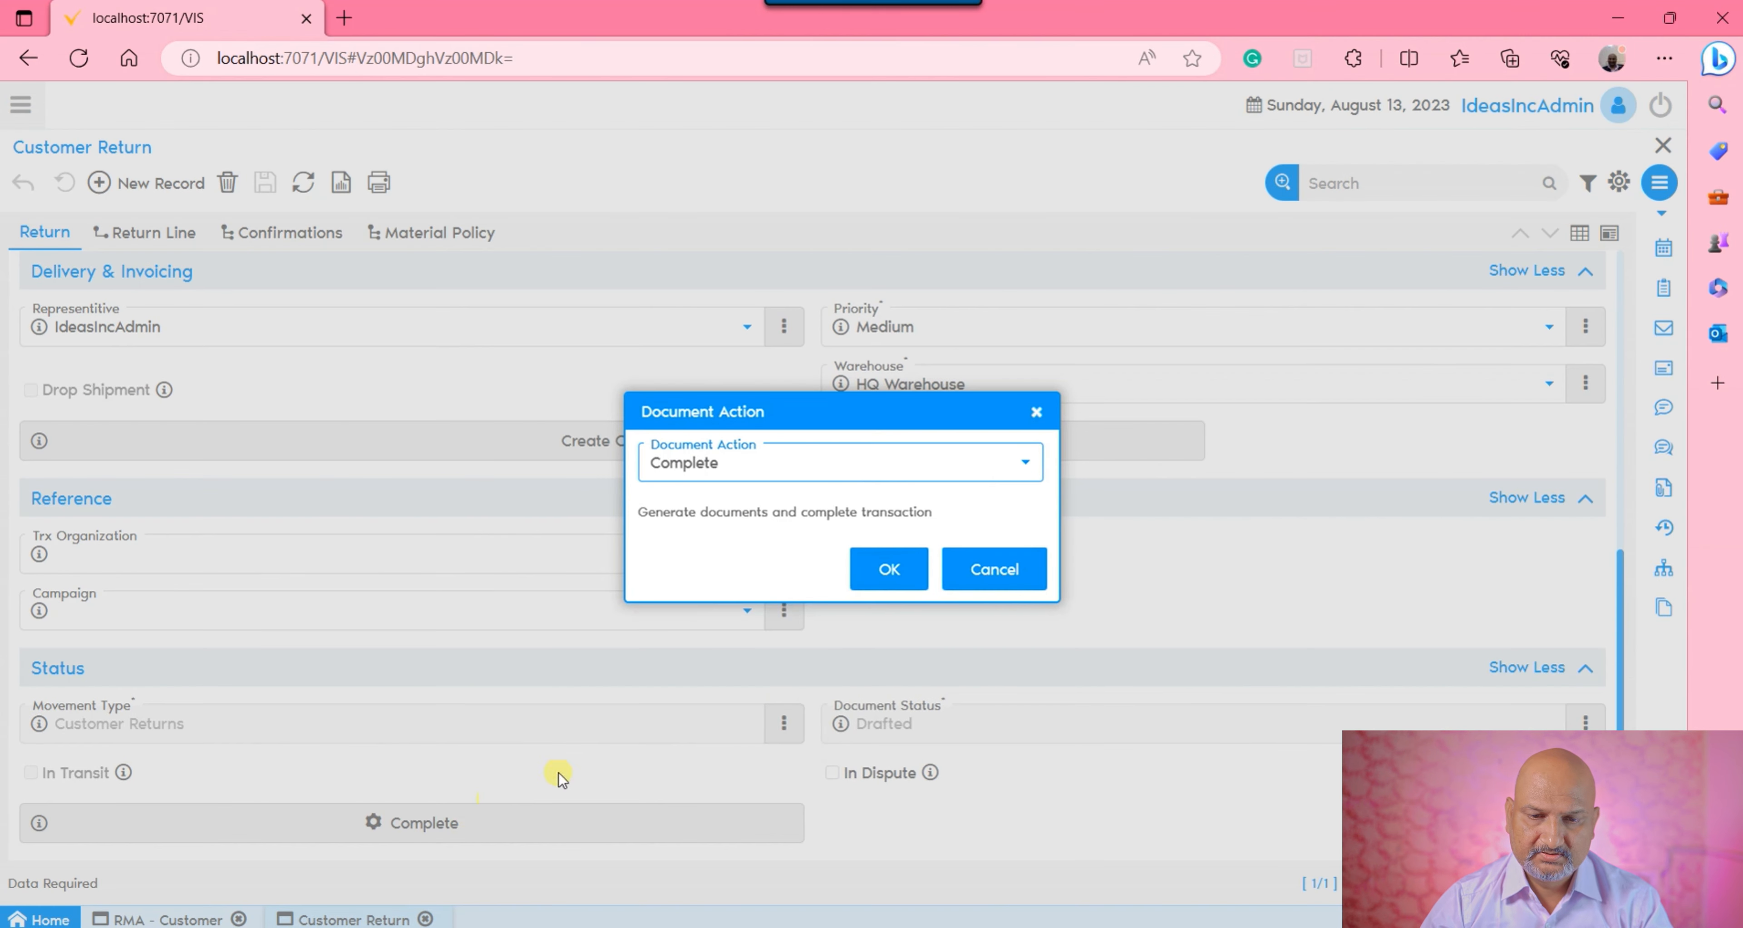
left_click(910, 566)
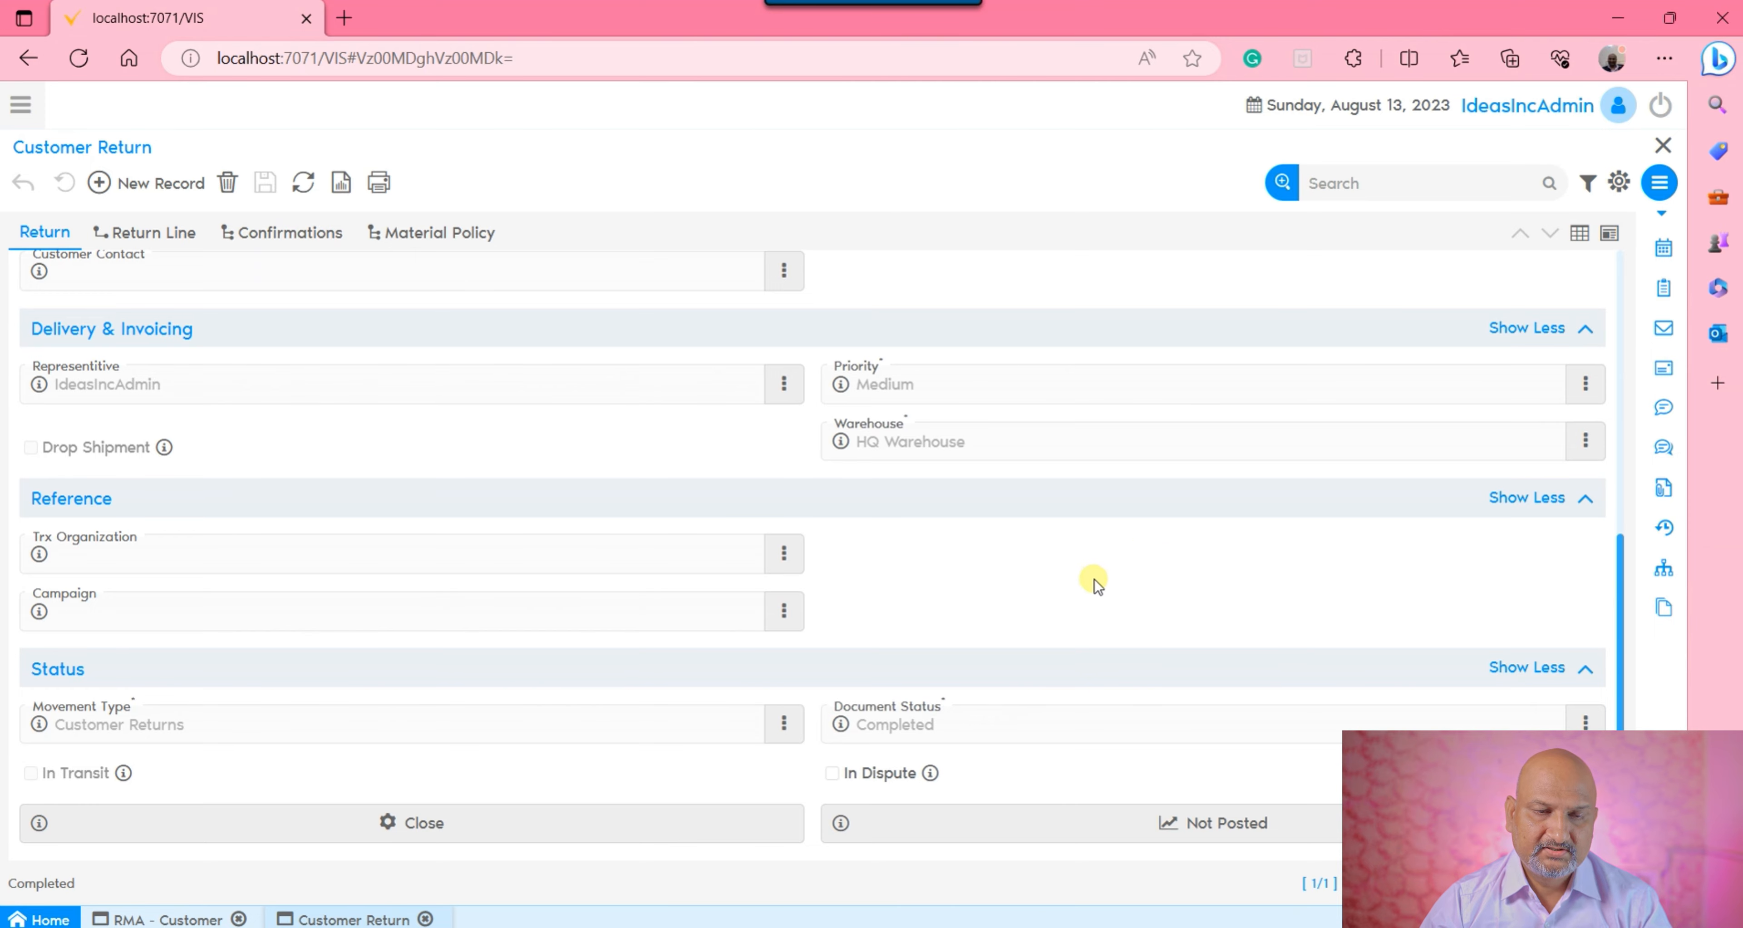
scroll(1094, 579, "up", 10)
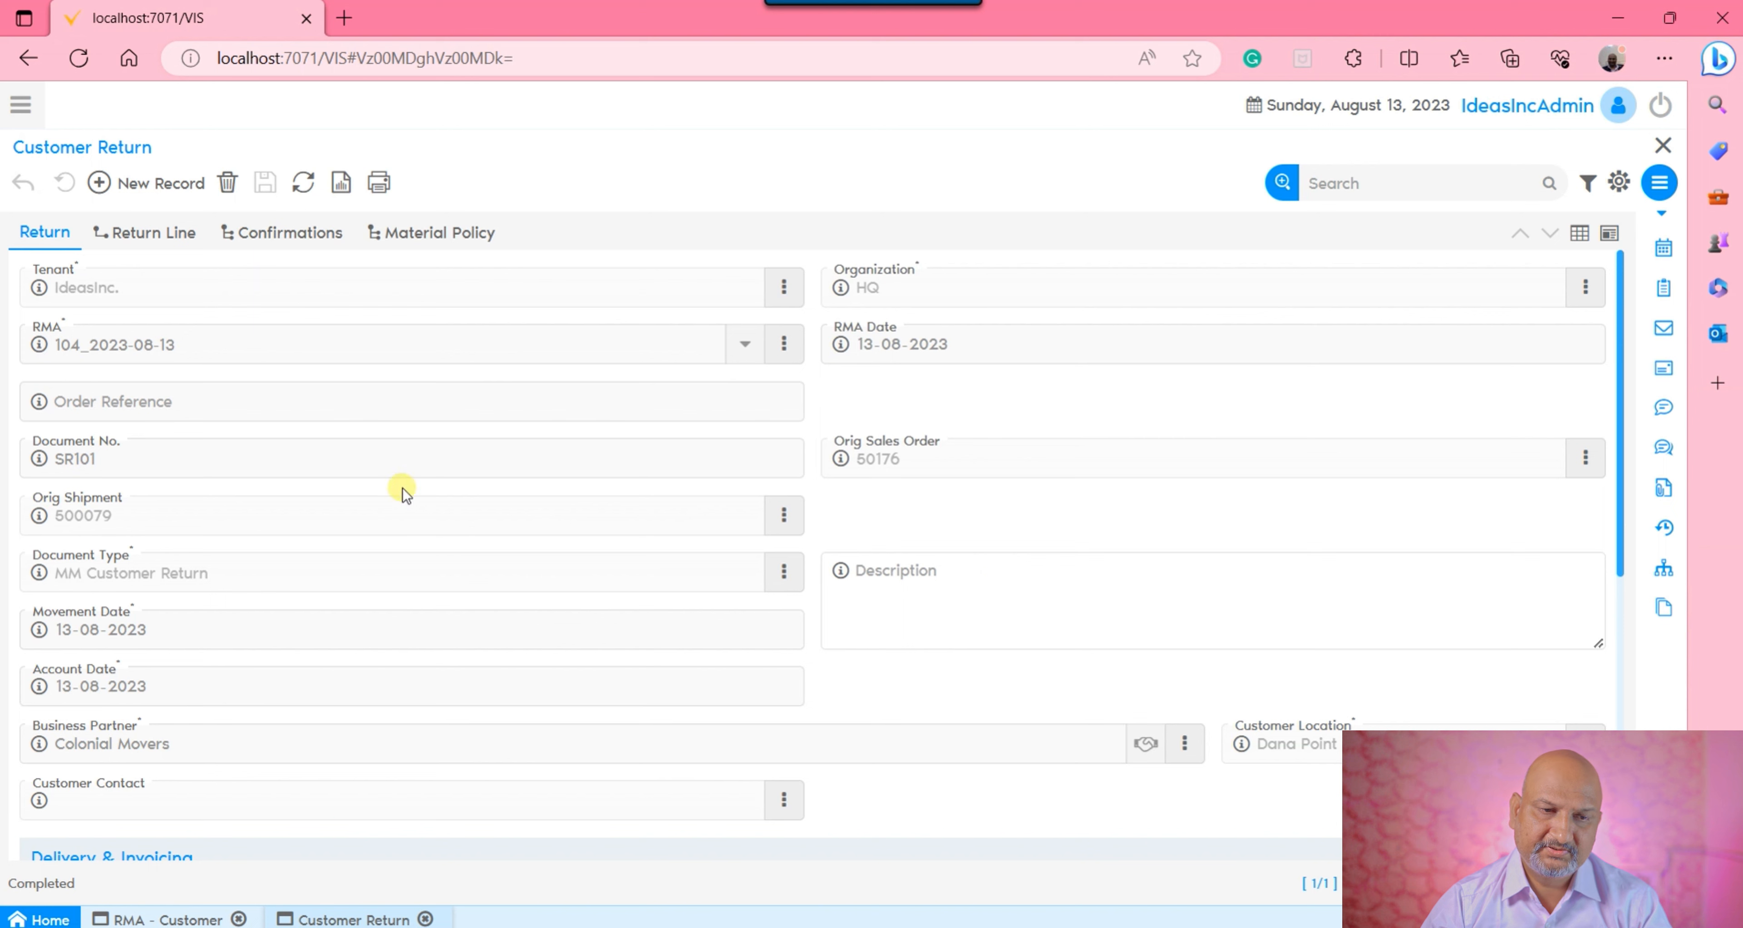
Find and open the AR Invoice window, start a new invoice record and switch to the single-record form view
left_click(21, 105)
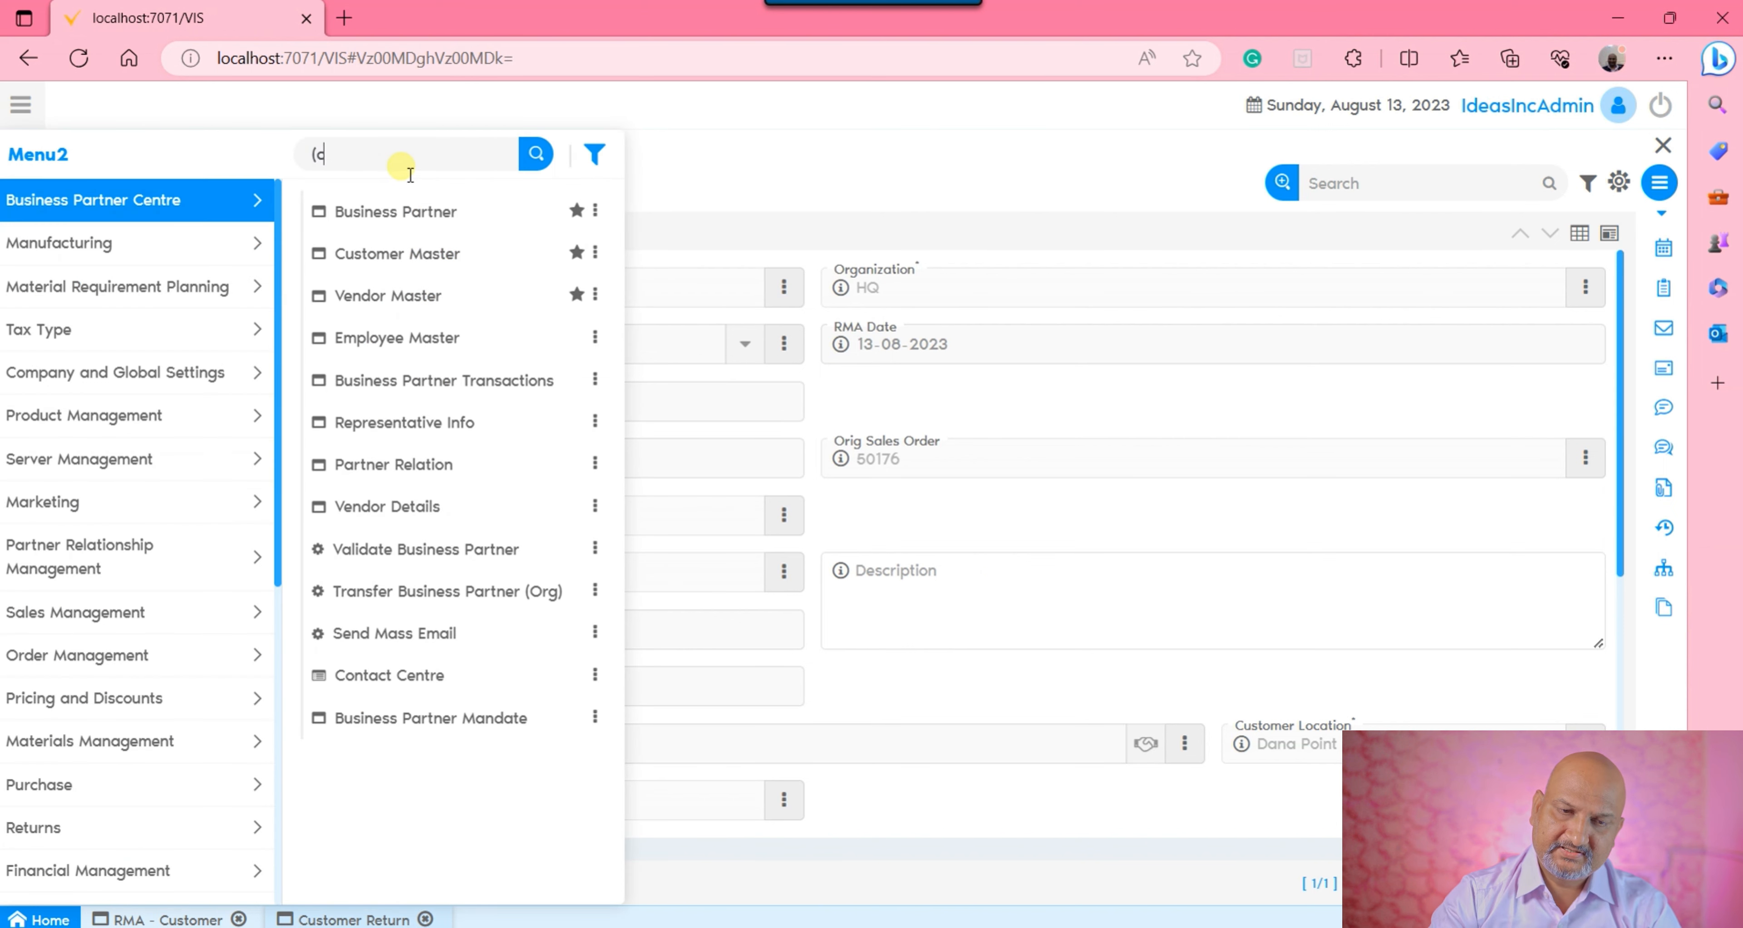
key("Down")
key("Return")
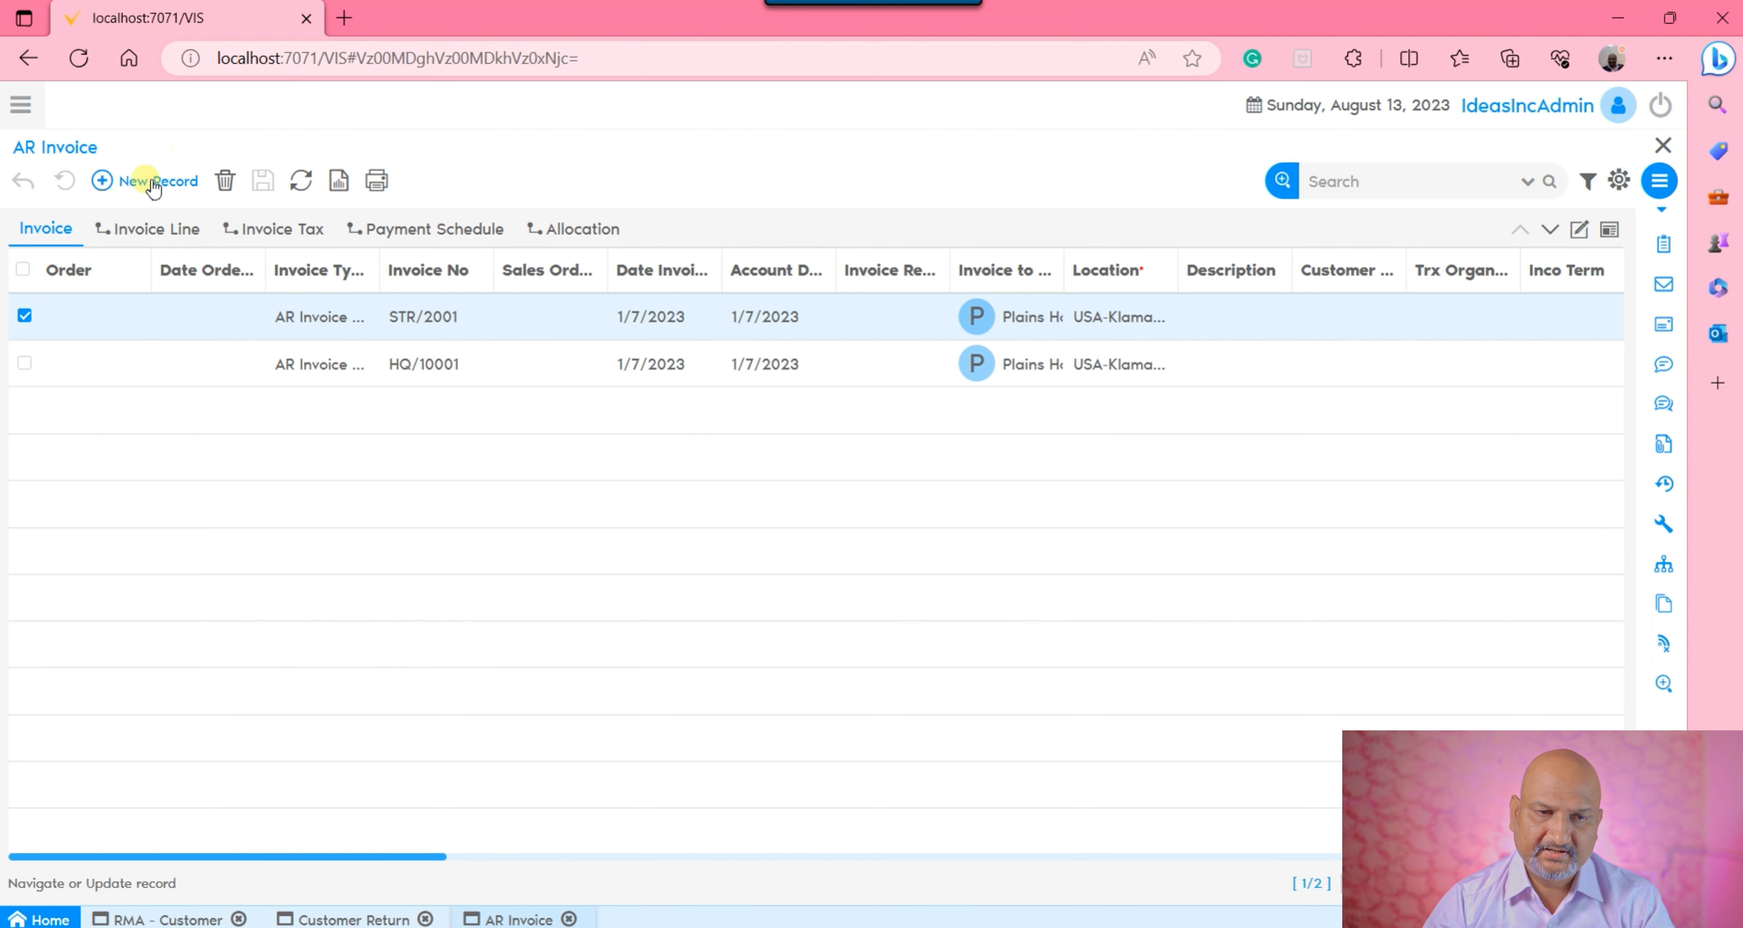
left_click(154, 189)
left_click(1580, 230)
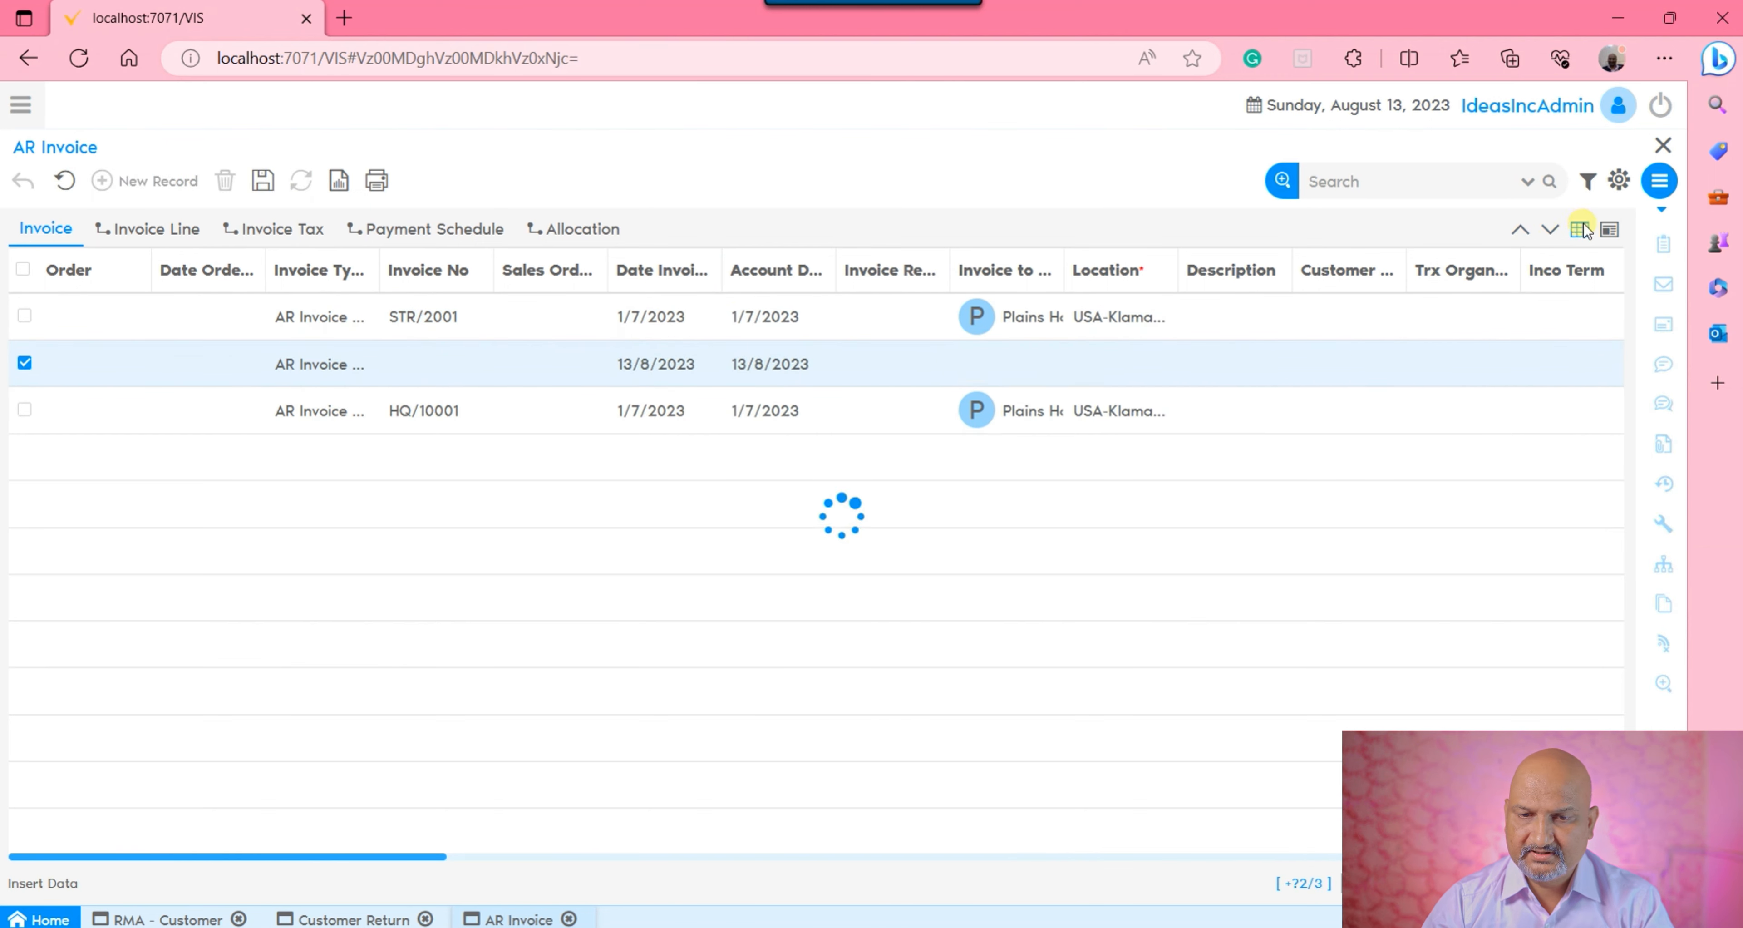
Set the new invoice's type to AR Credit Memo and its Invoice to Customer to Colonial Movers
left_click(282, 349)
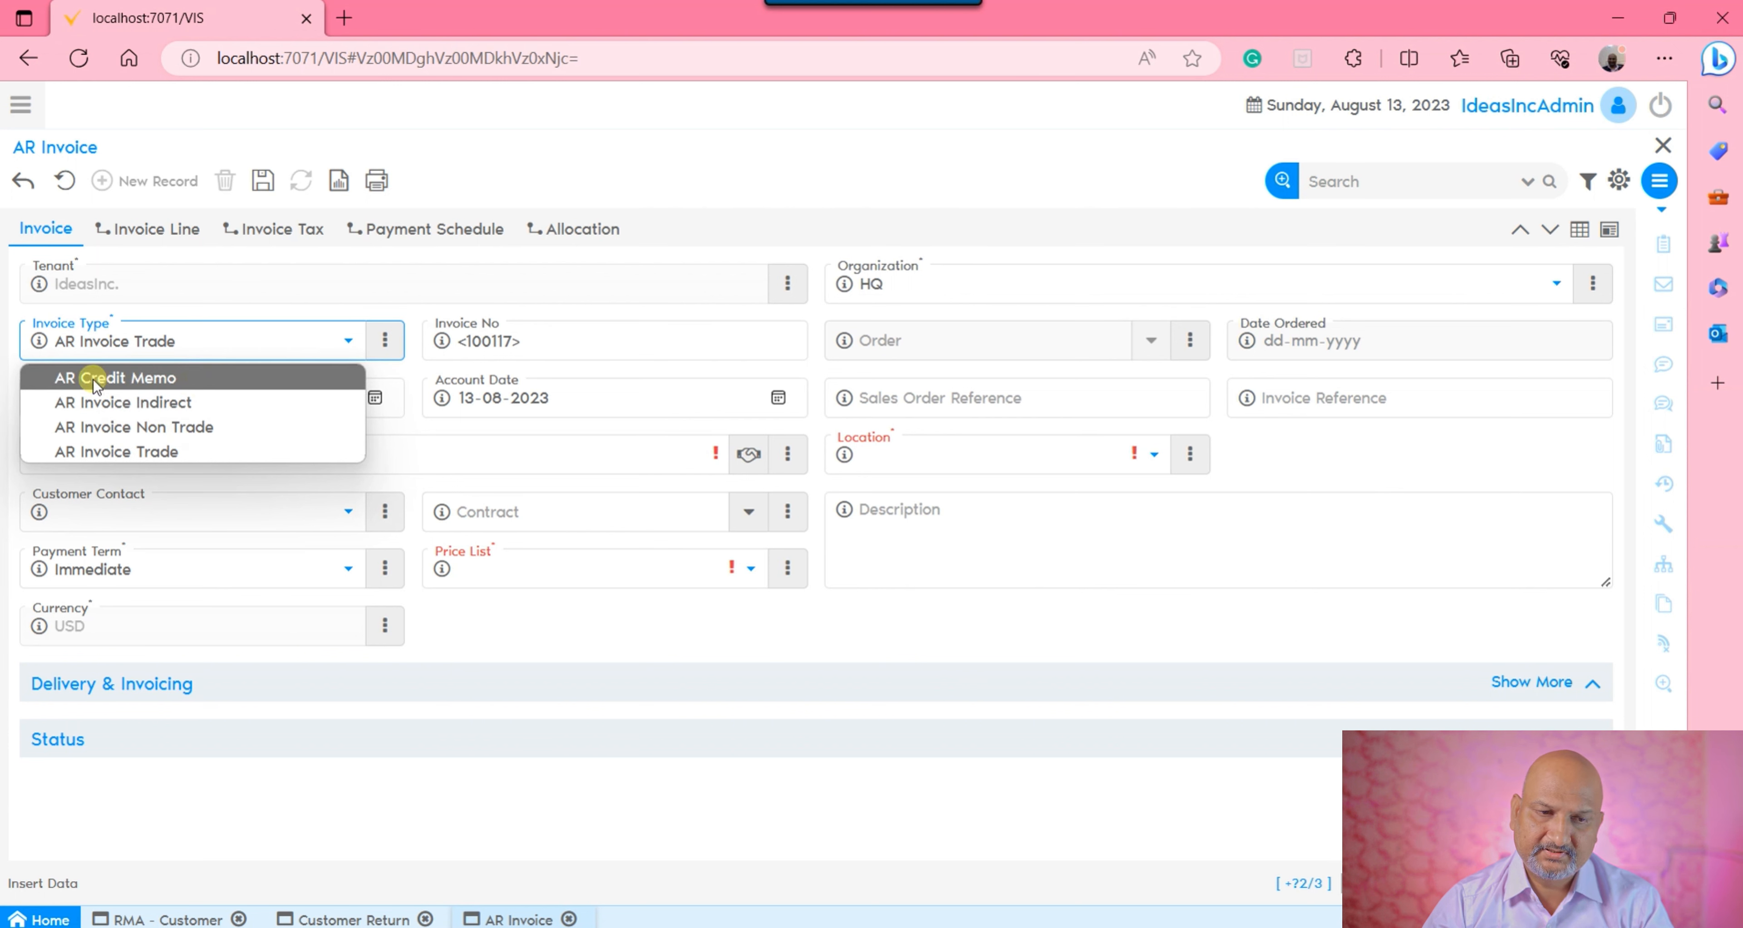
left_click(163, 379)
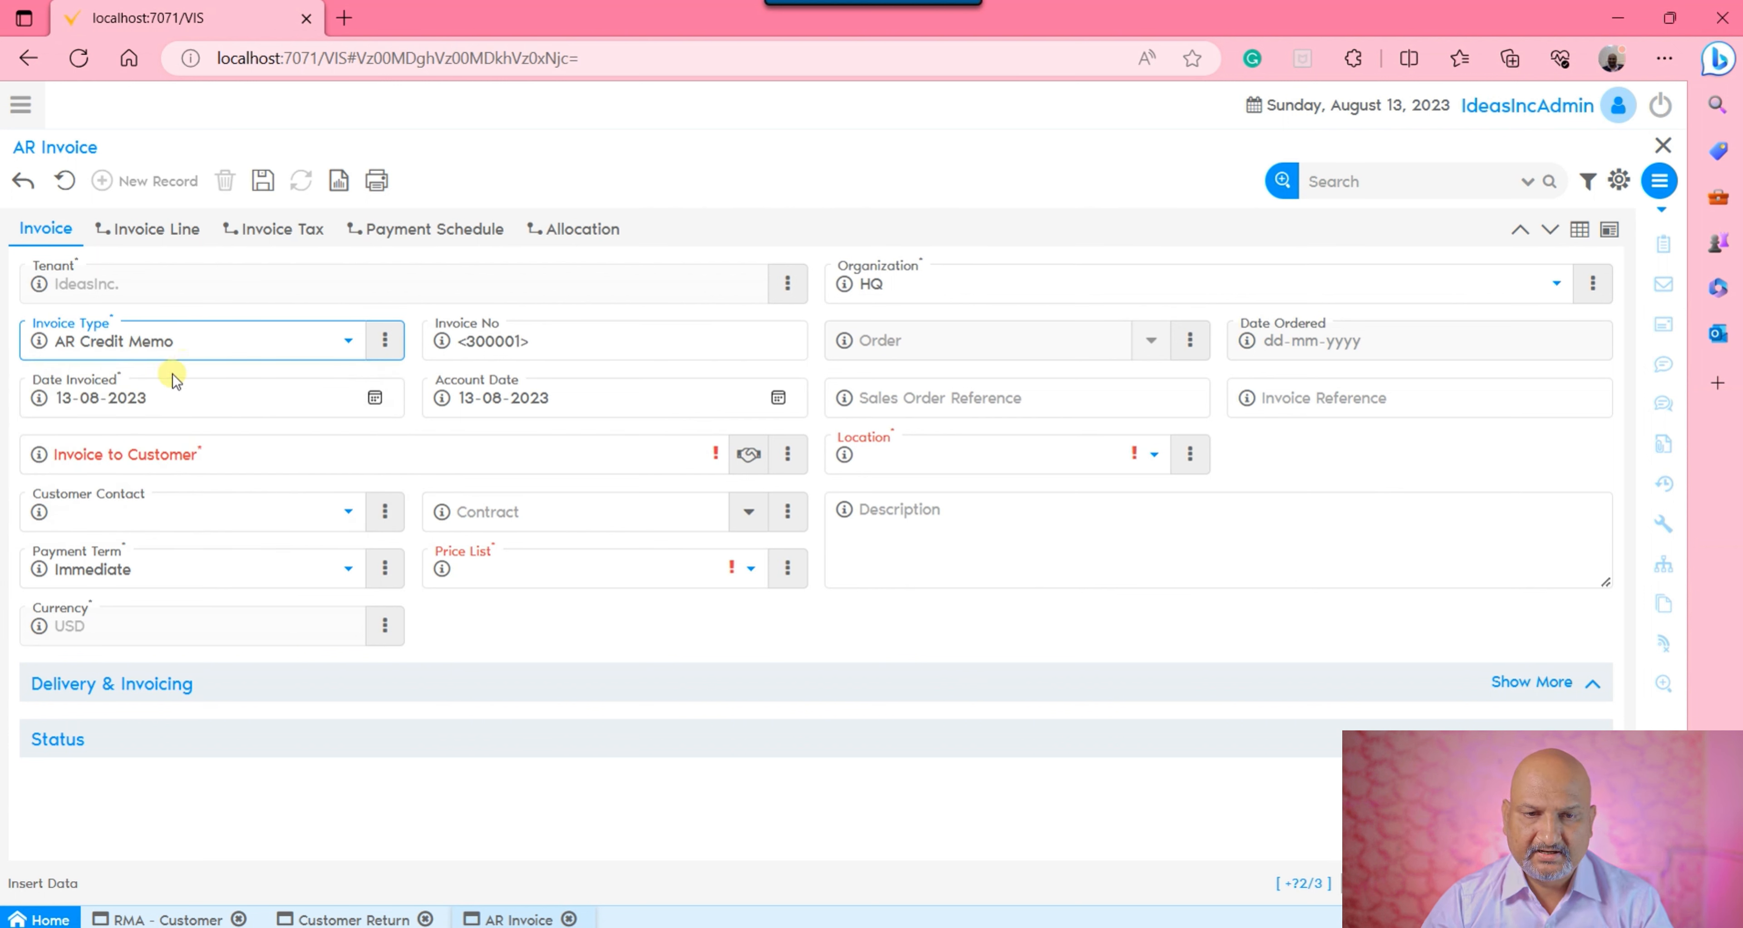
left_click(244, 457)
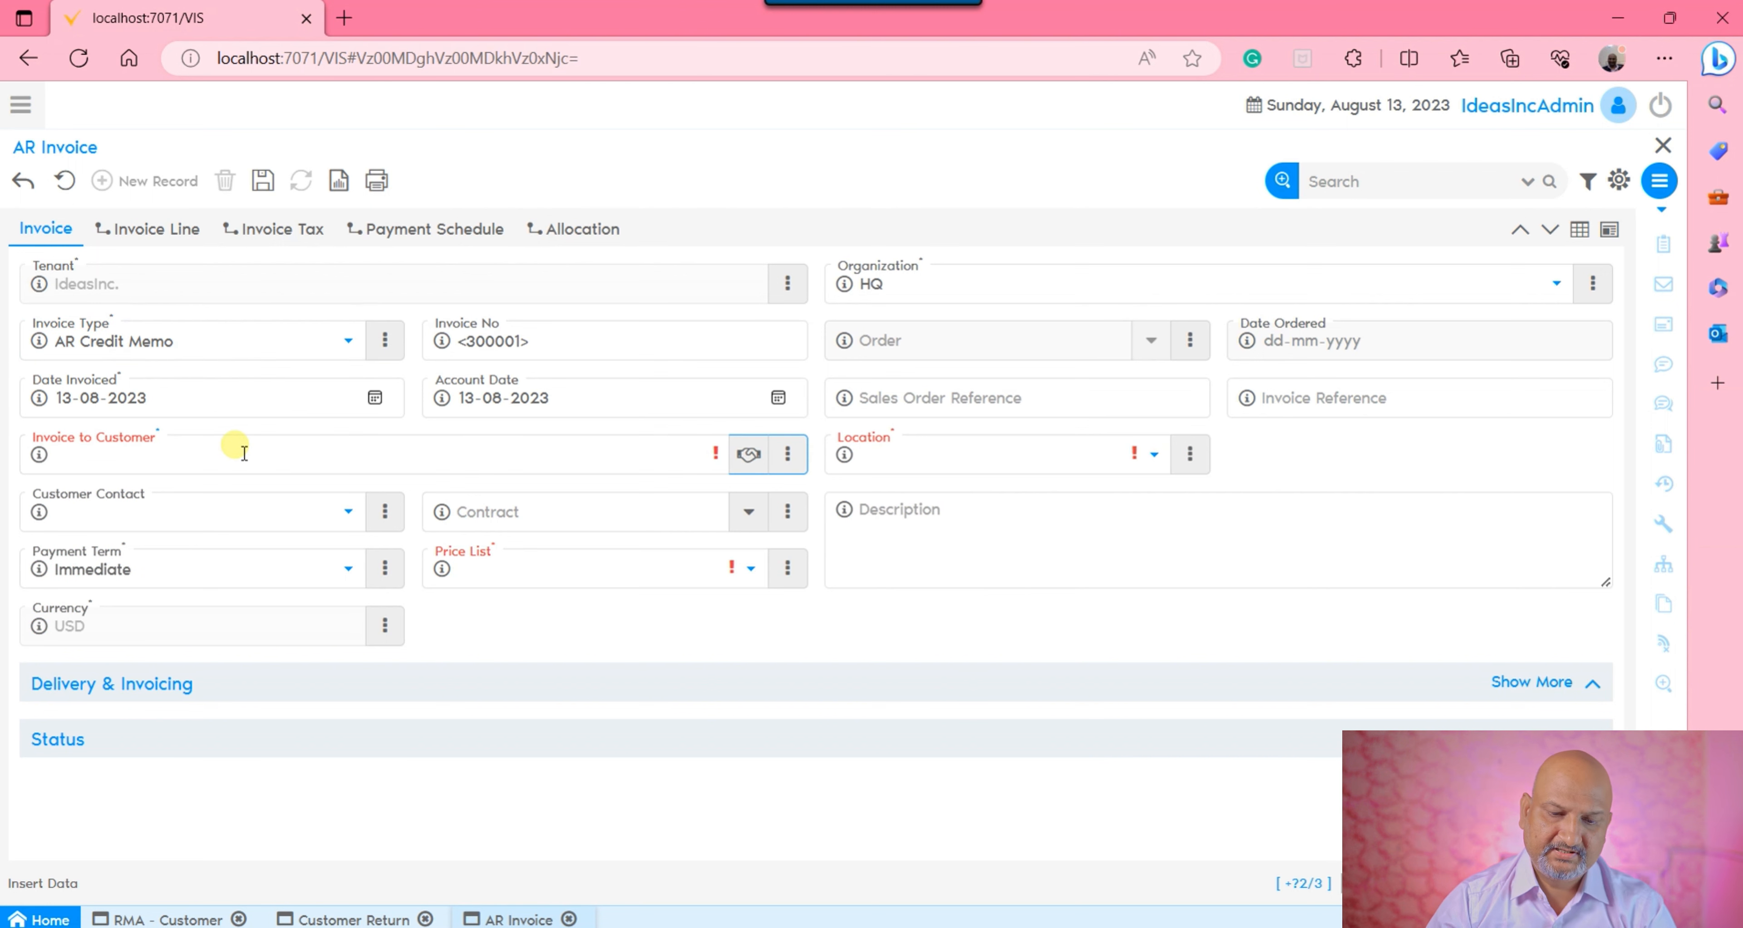
type("col")
key("Down")
key("Return")
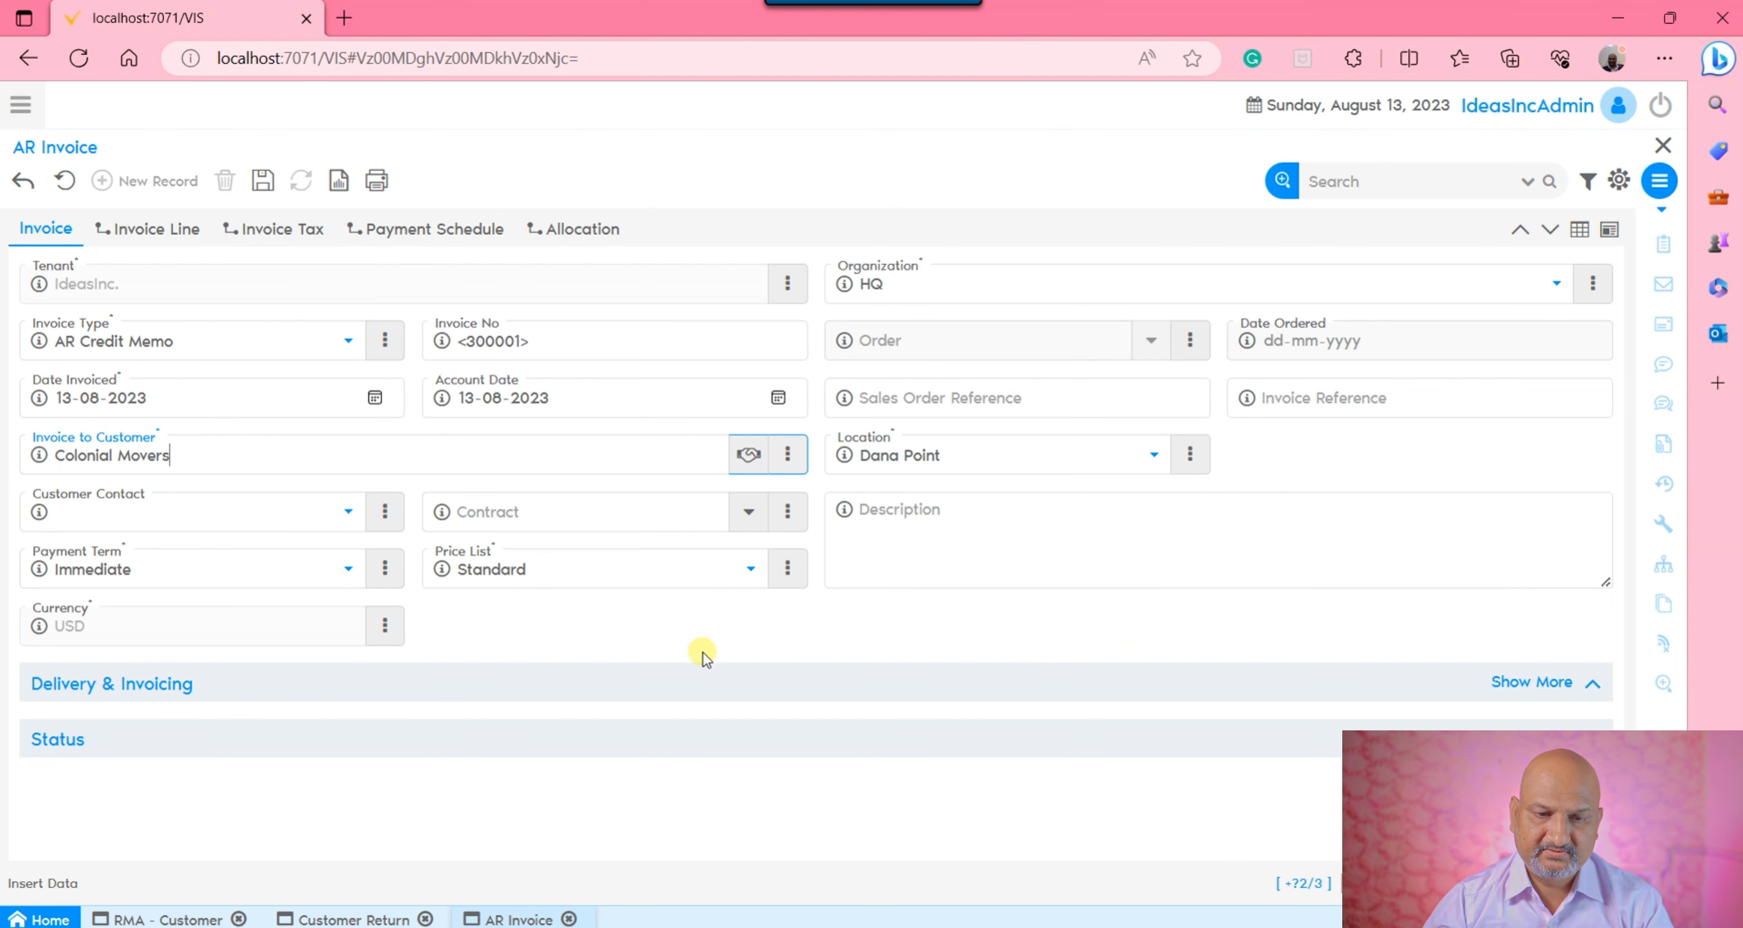
Expand the credit memo's Delivery & Invoicing section, set the payment method to Check and save the record
left_click(683, 690)
scroll(870, 698, "down", 3)
left_click(440, 653)
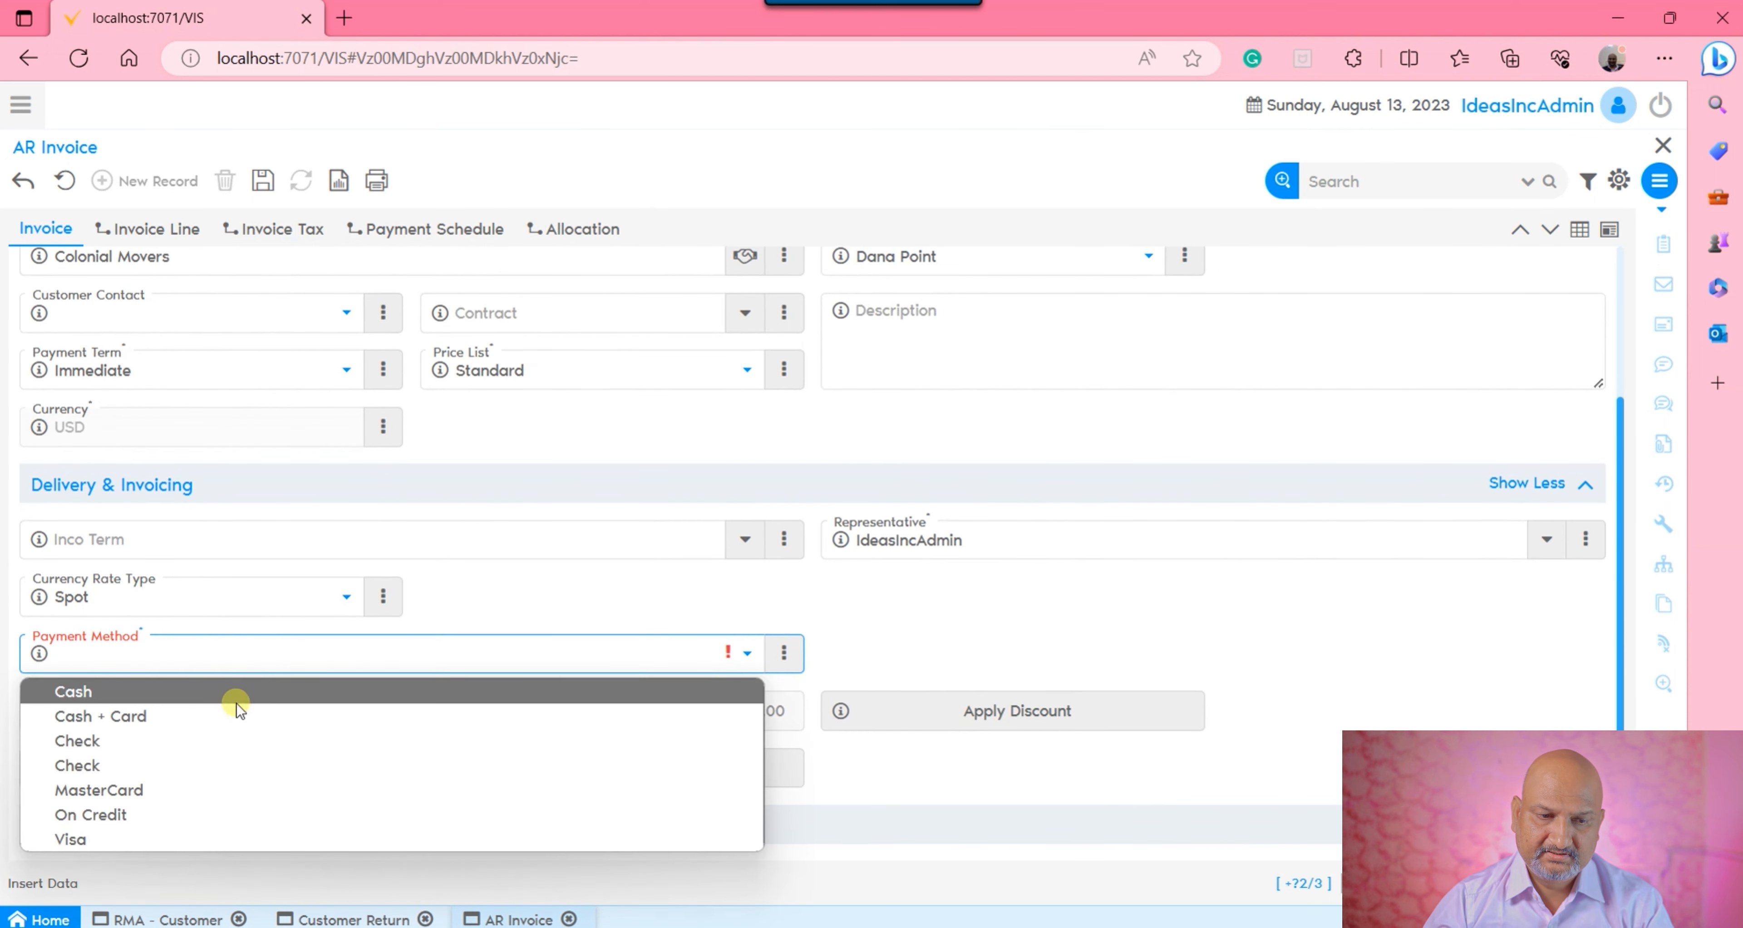
left_click(130, 762)
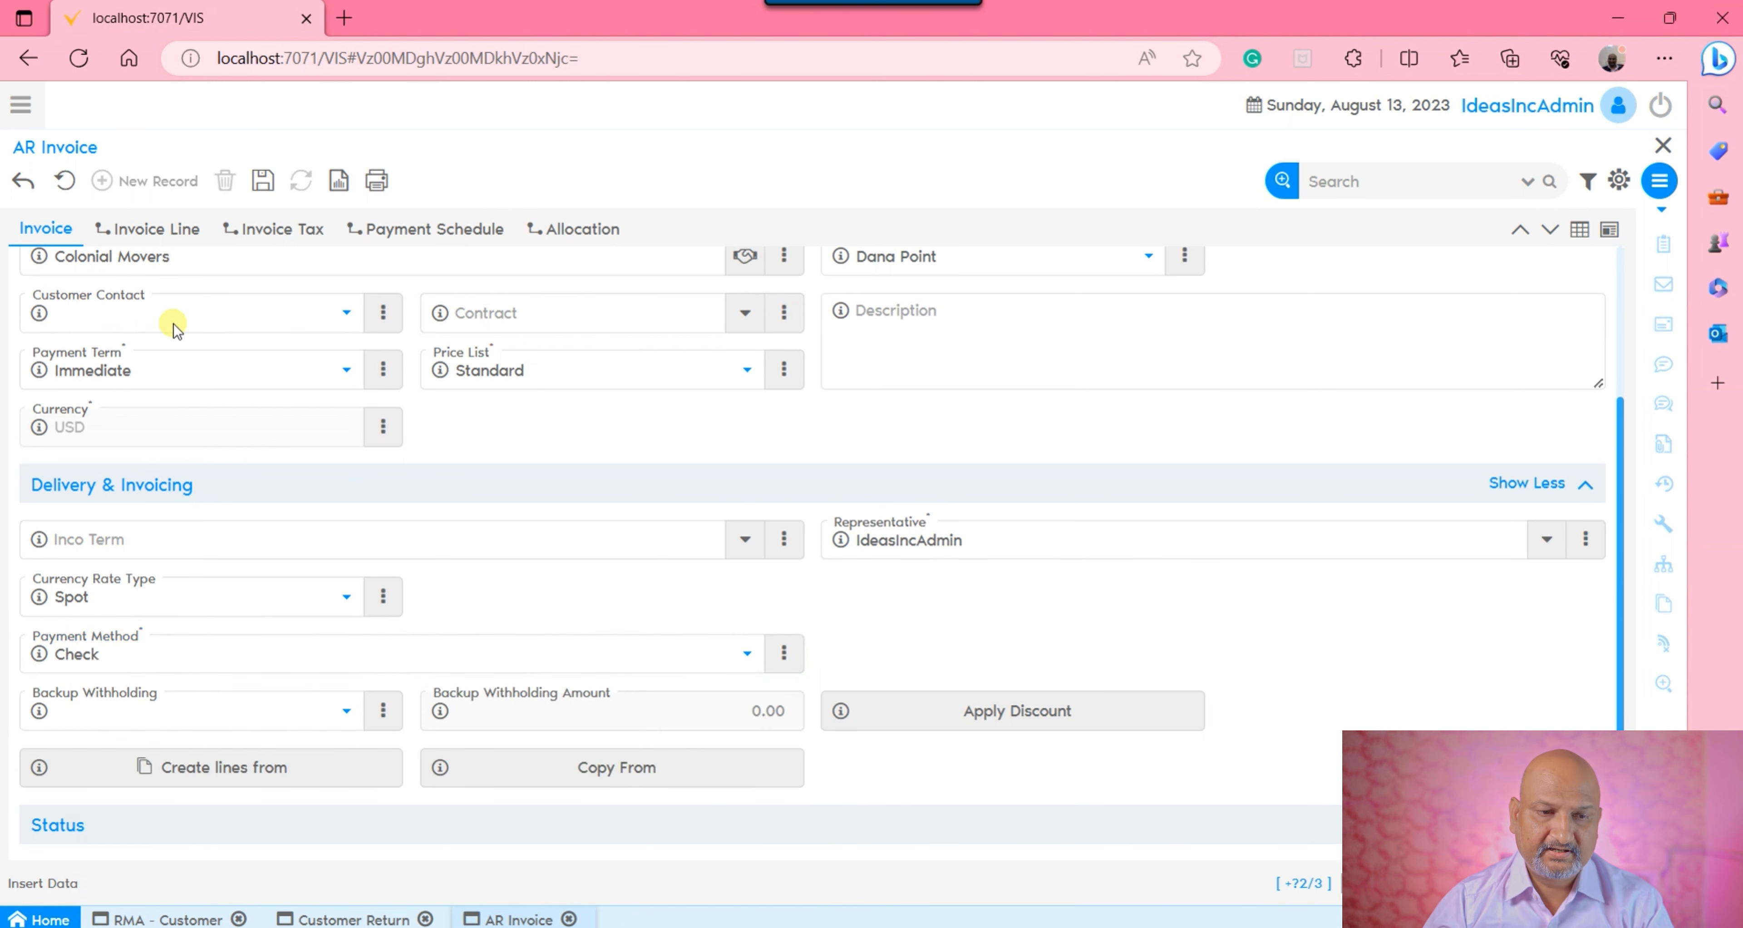
left_click(262, 179)
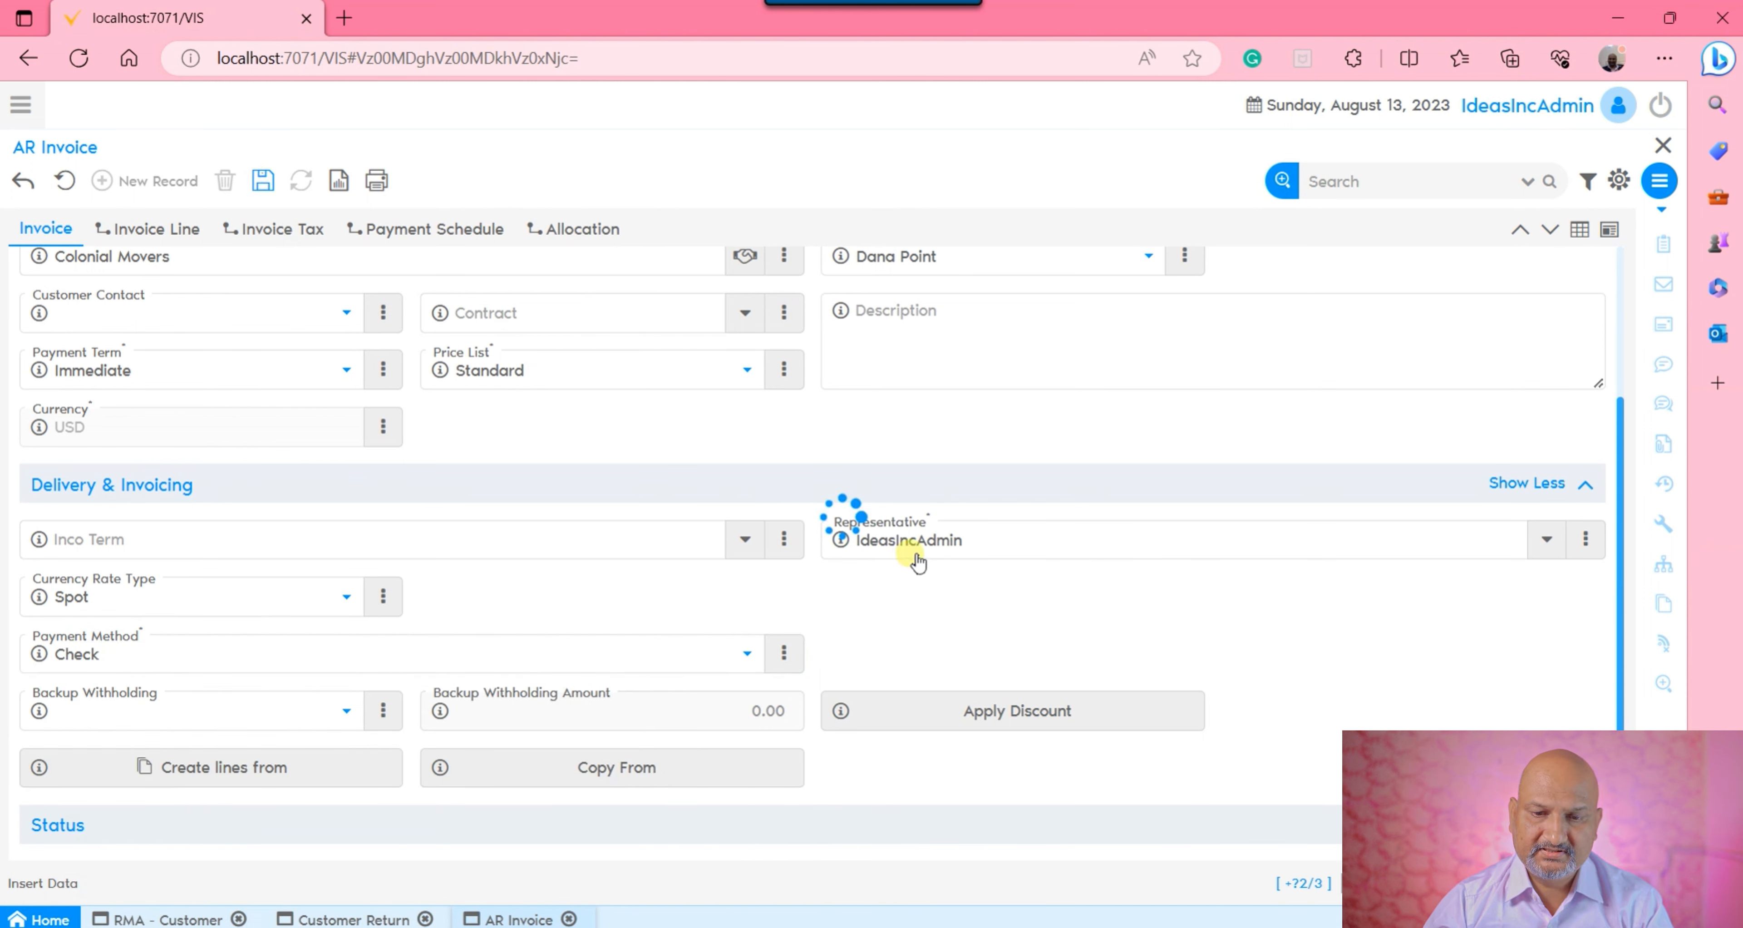
Create the credit memo line from the Colonial Movers customer return dated 13/8/2023, selecting its SC Connectors line
left_click(277, 785)
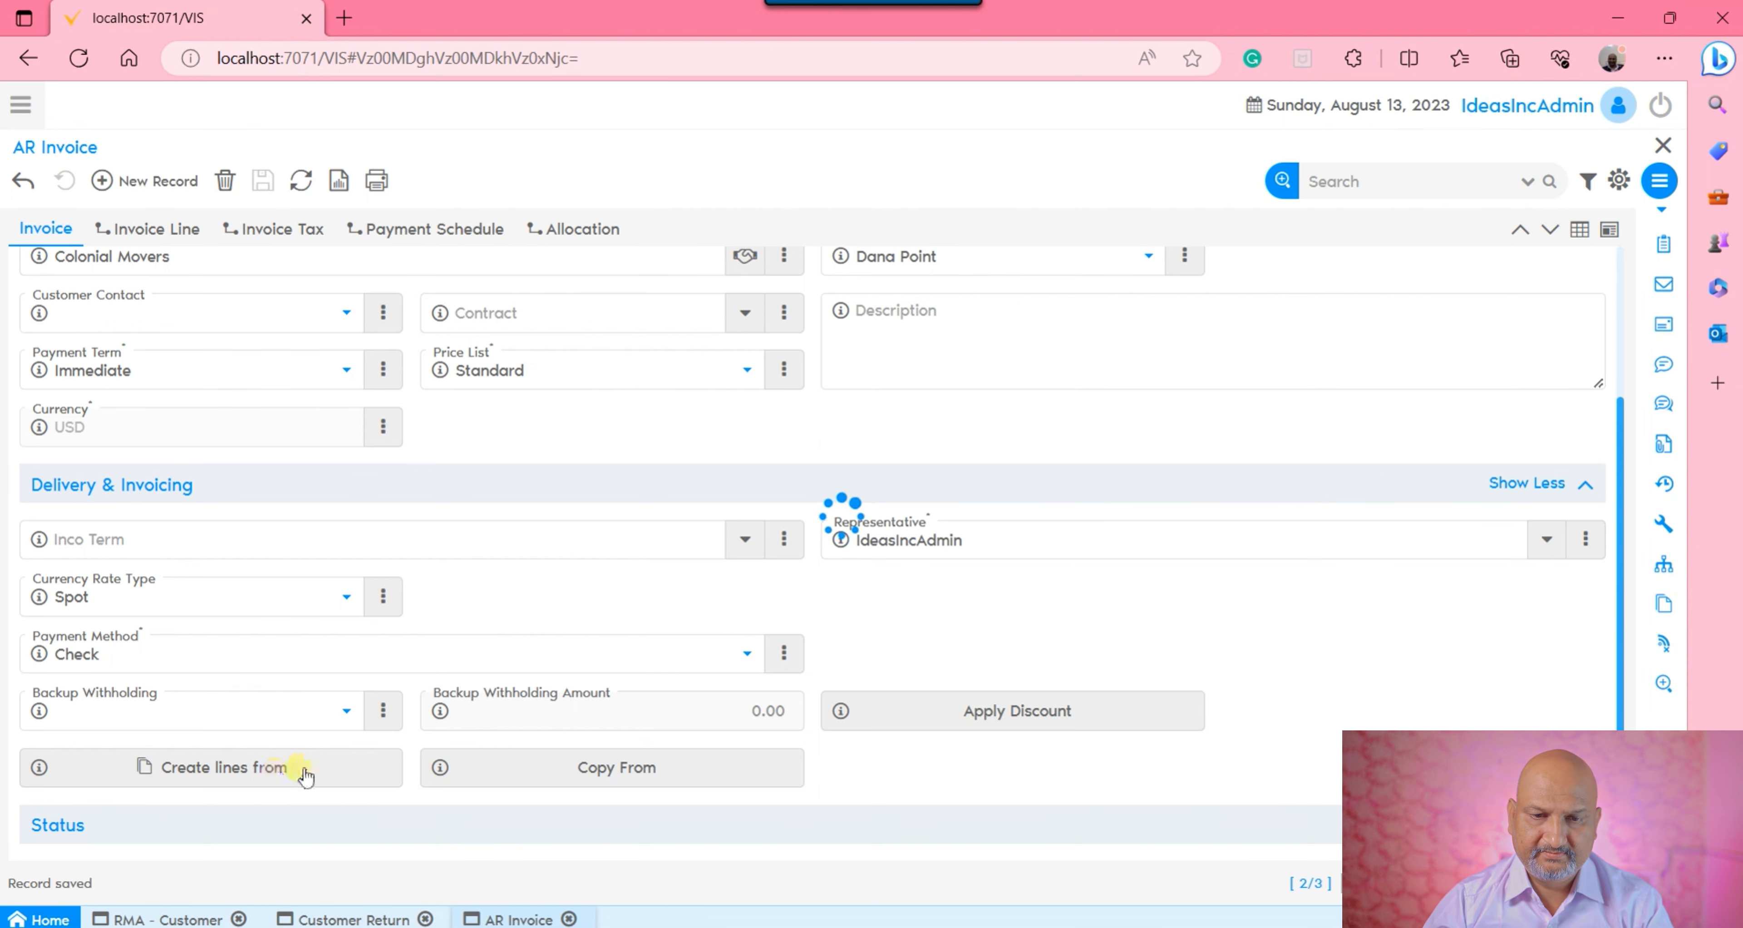
left_click(1283, 208)
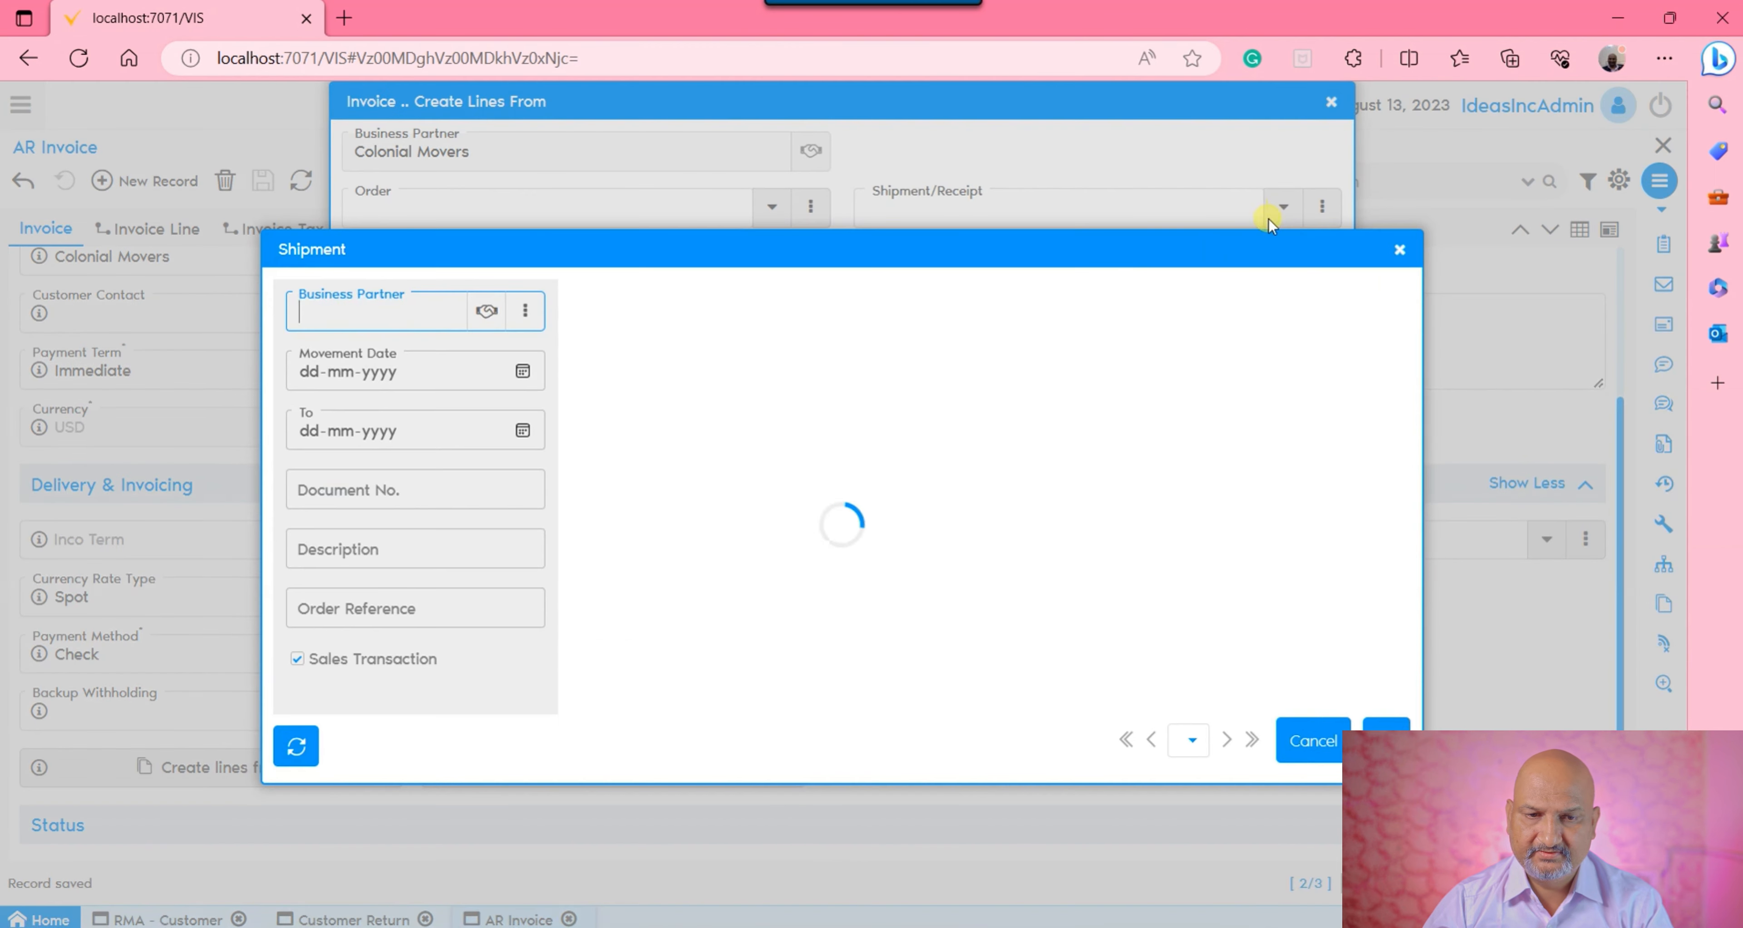
left_click(748, 341)
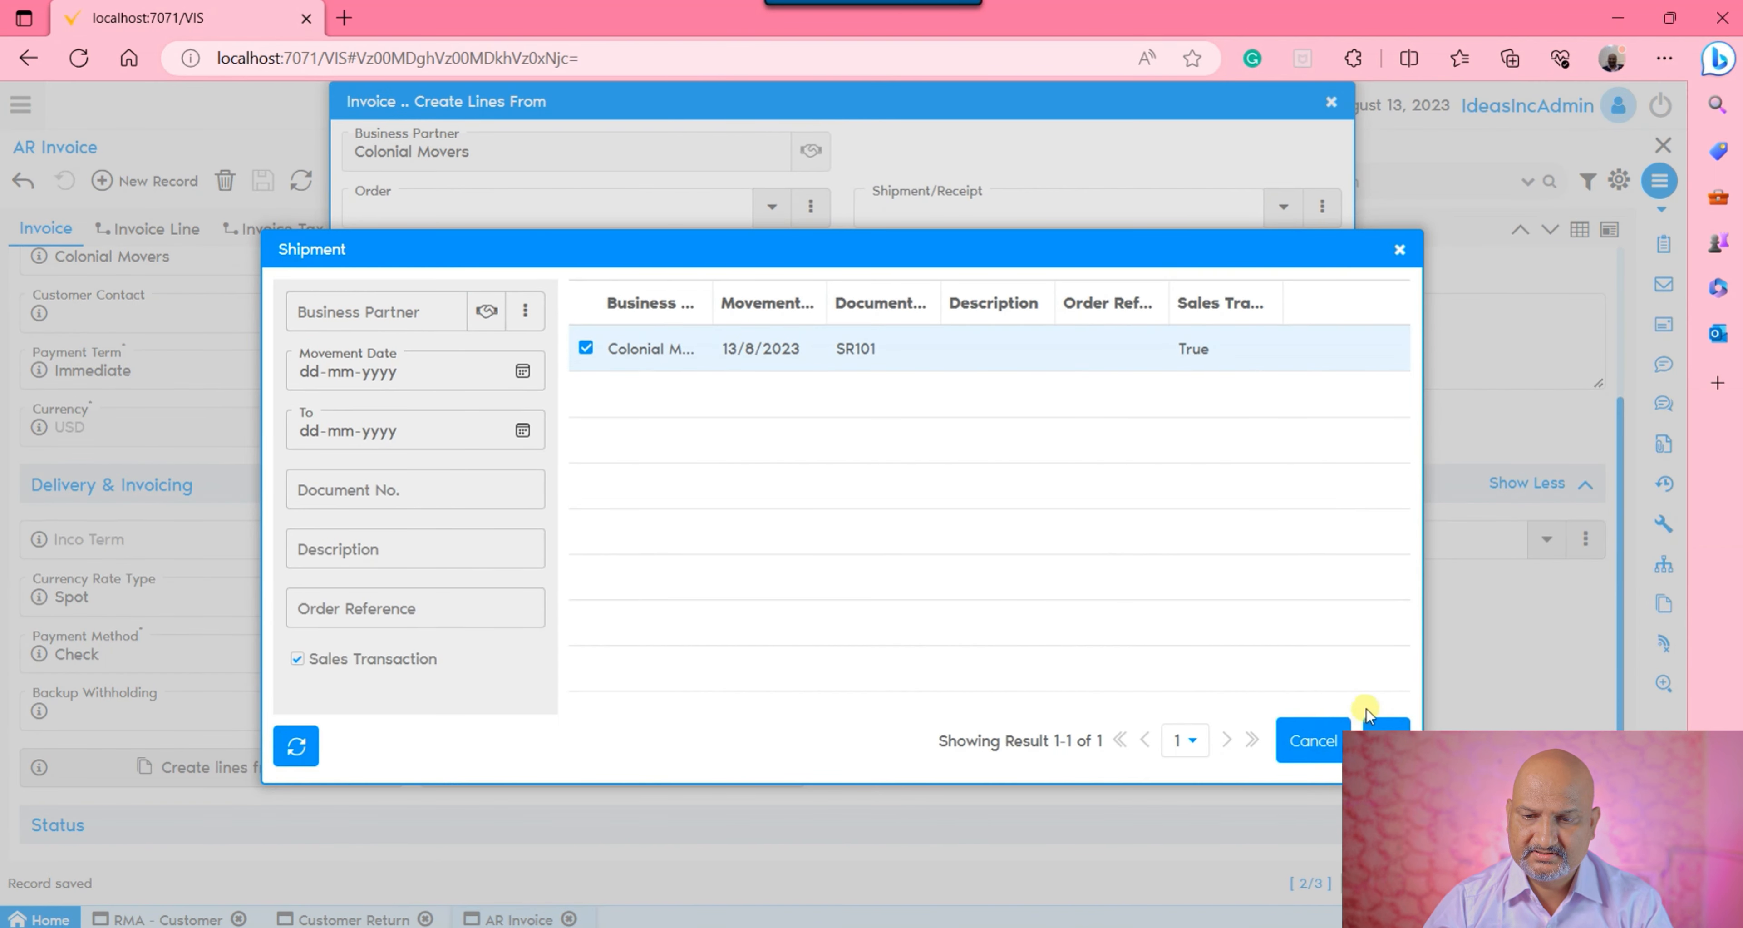
left_click(1388, 734)
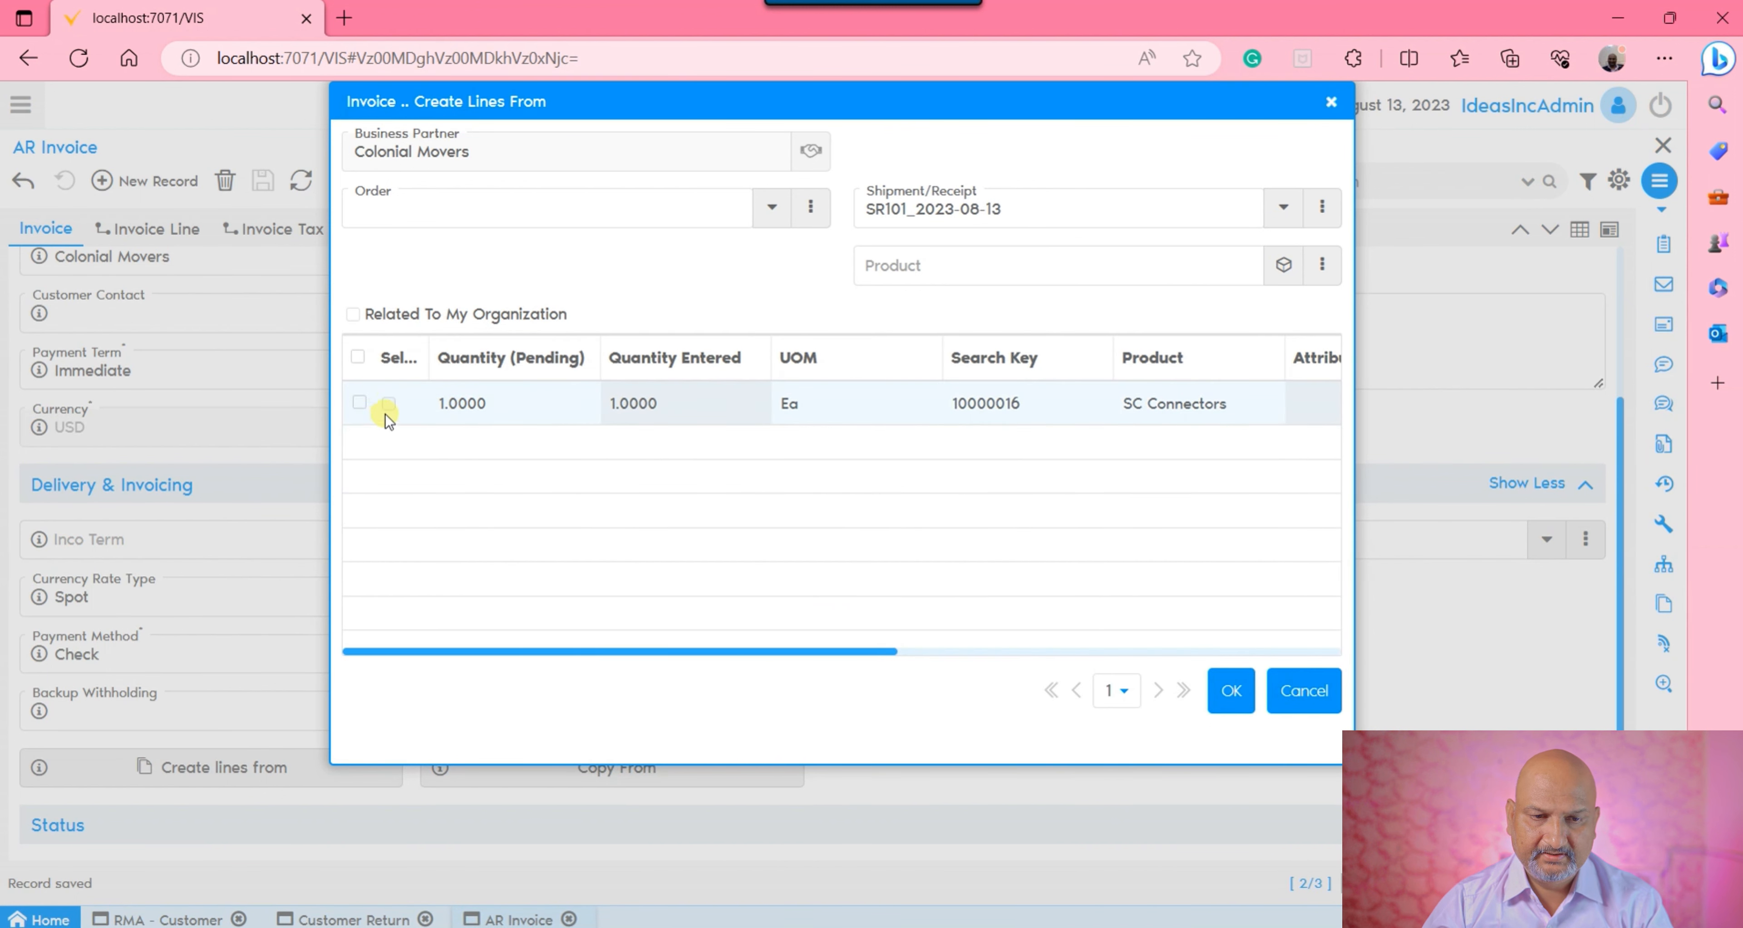
left_click(361, 403)
left_click(1232, 693)
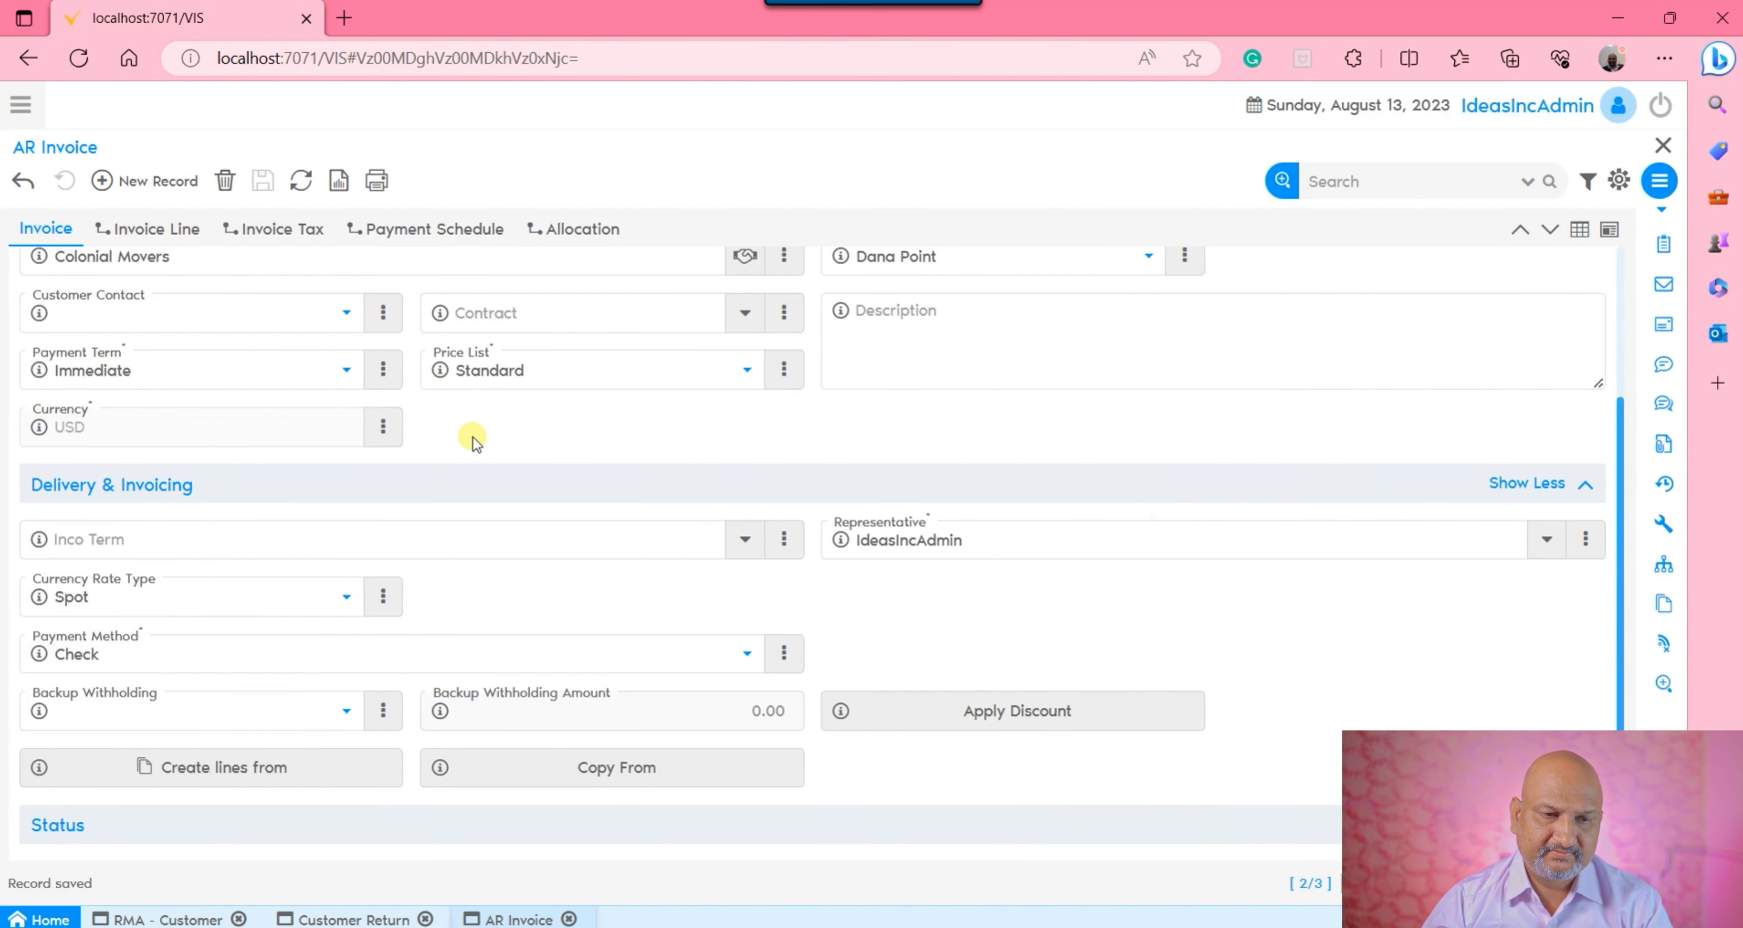
Open the SC Connectors invoice line in form view and expand its Quantities and Amounts sections to review them
left_click(145, 230)
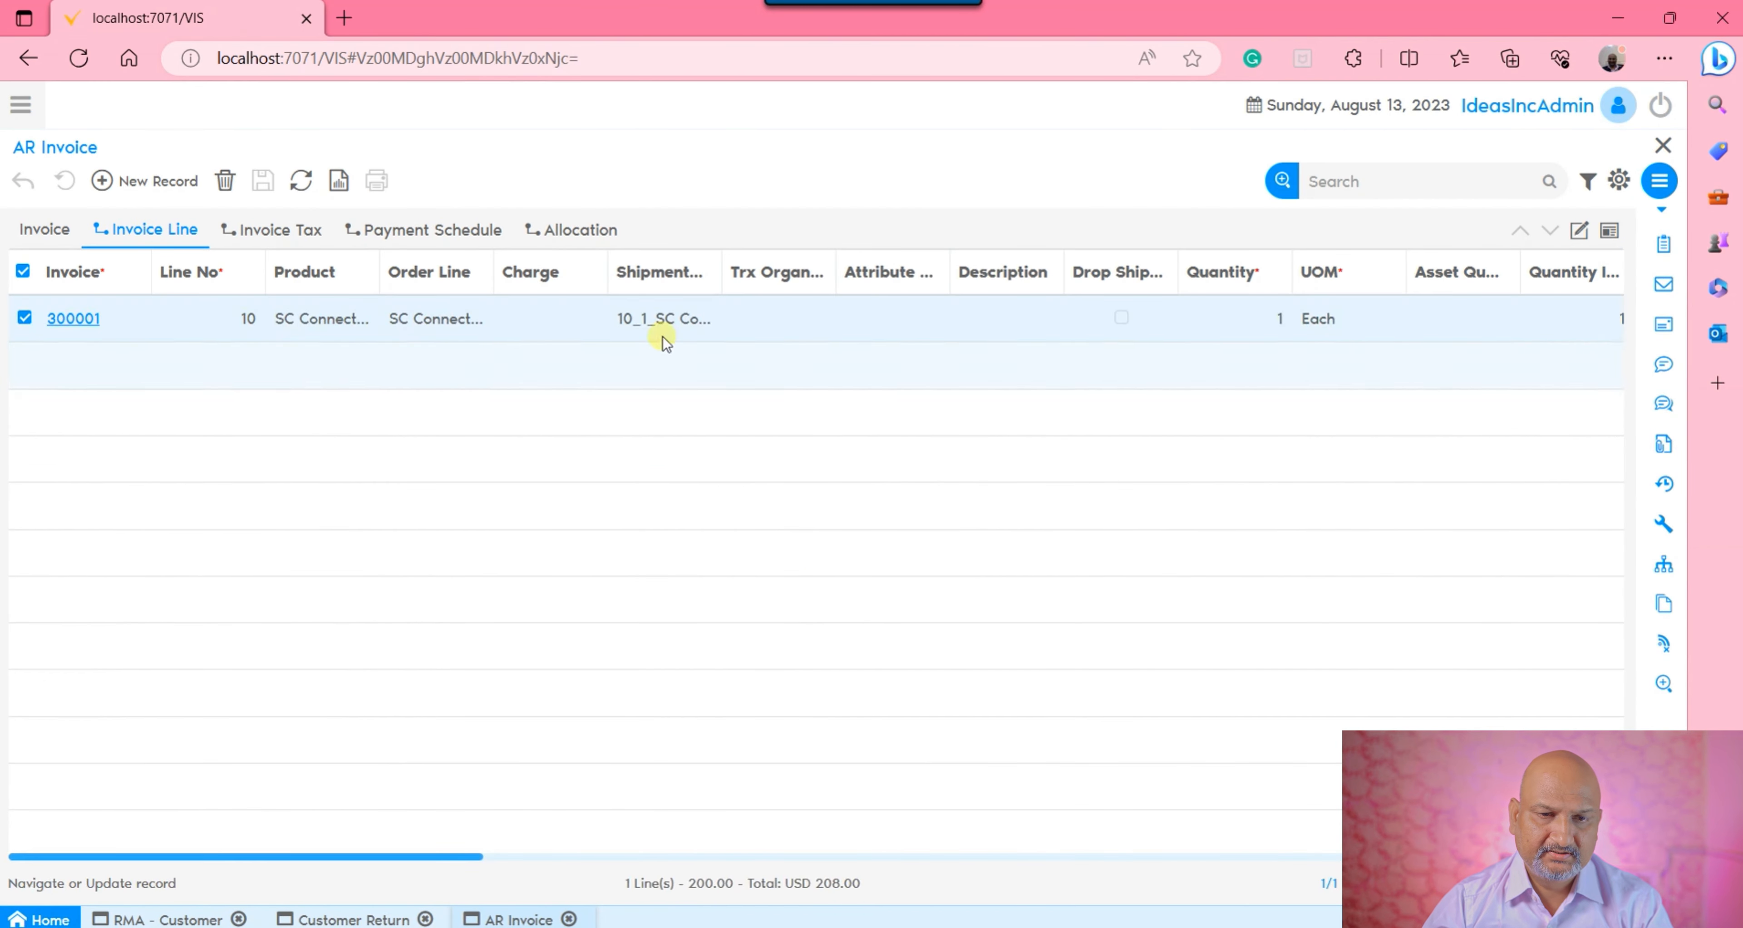
left_click(1579, 230)
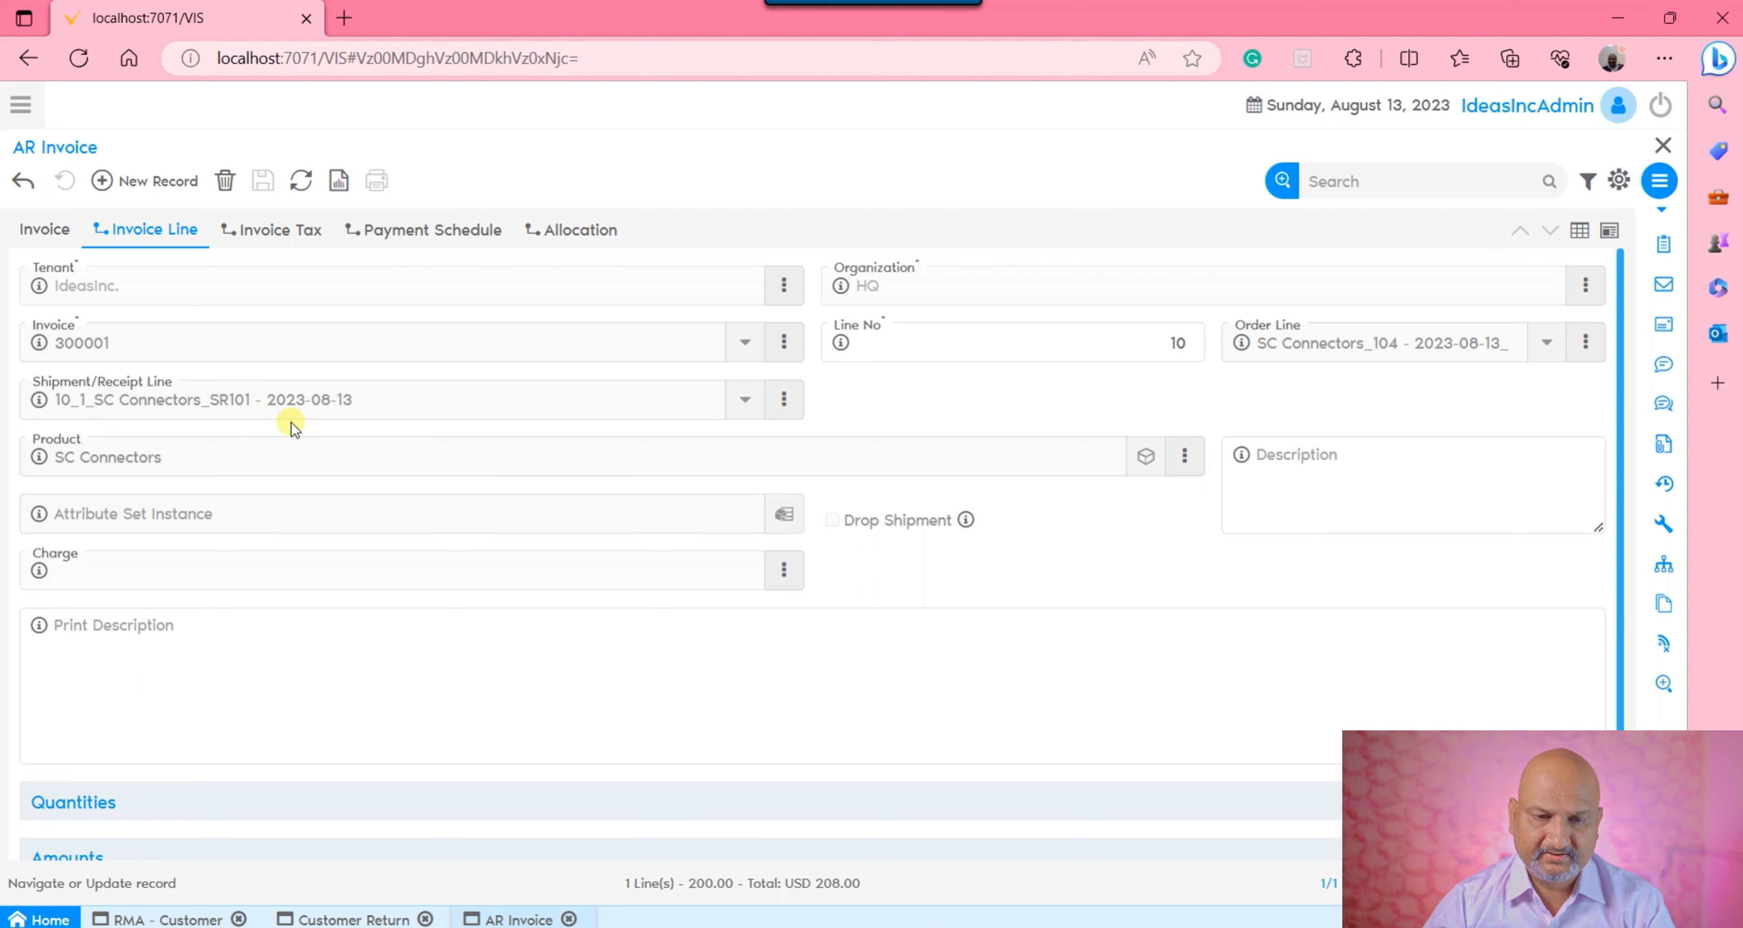
left_click(536, 810)
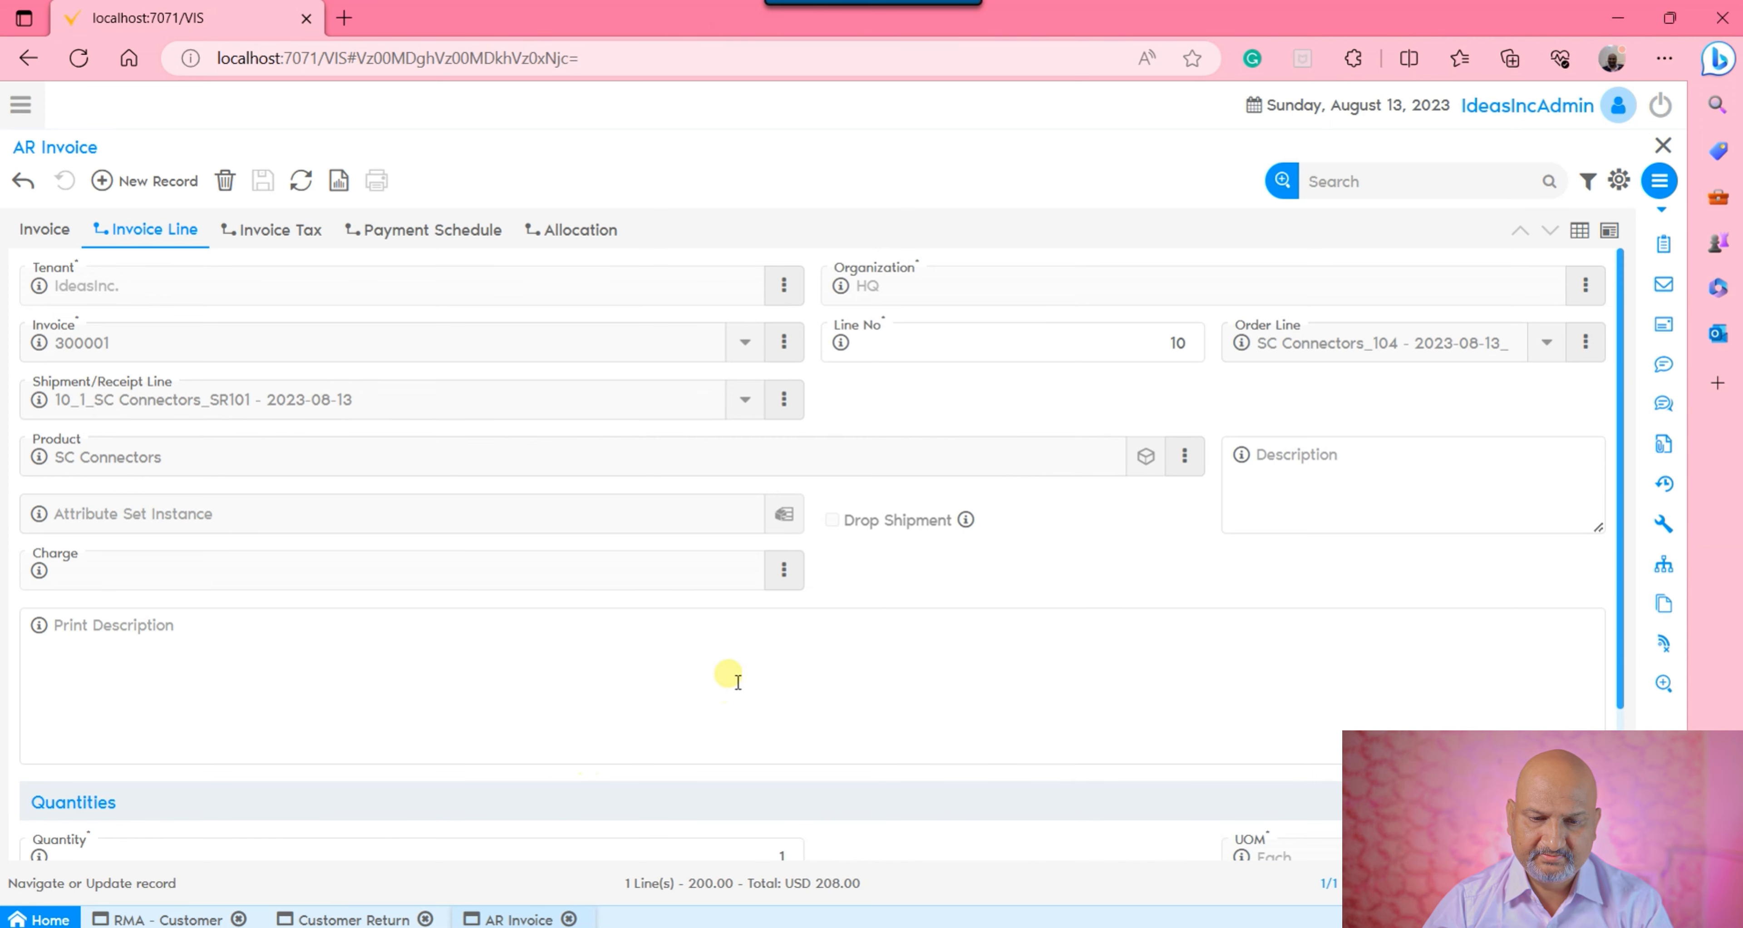
scroll(778, 608, "down", 3)
left_click(613, 709)
scroll(614, 676, "down", 3)
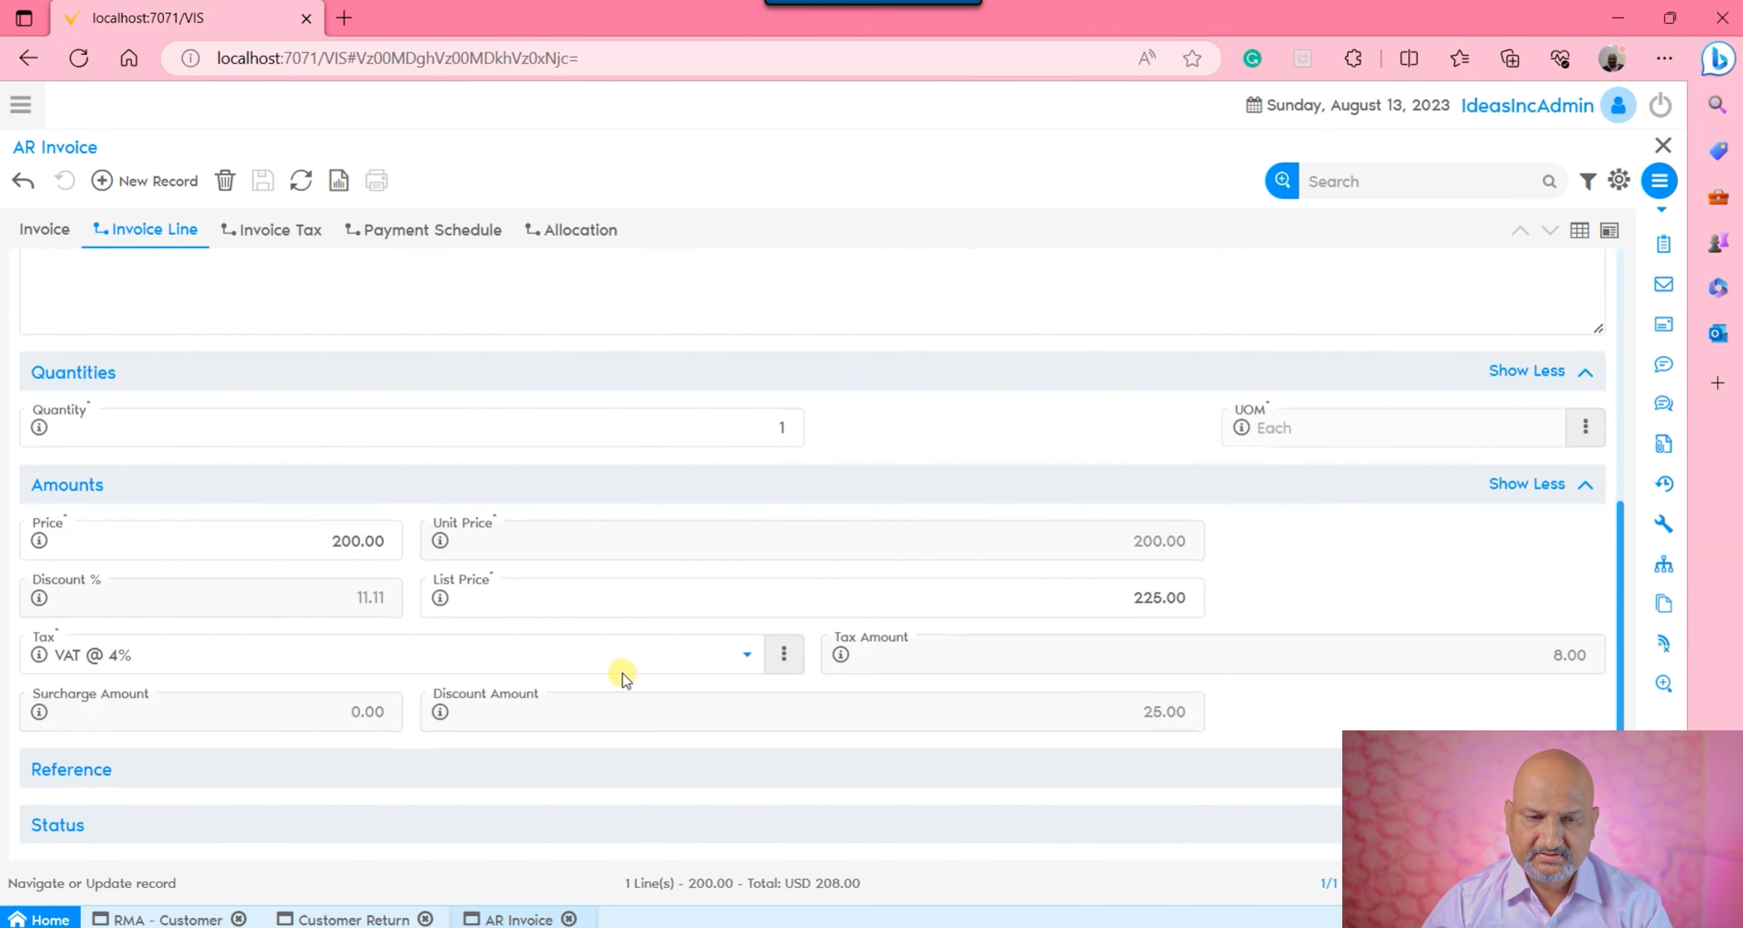
Go back to the credit memo header, expand its Status section and complete the document
left_click(36, 226)
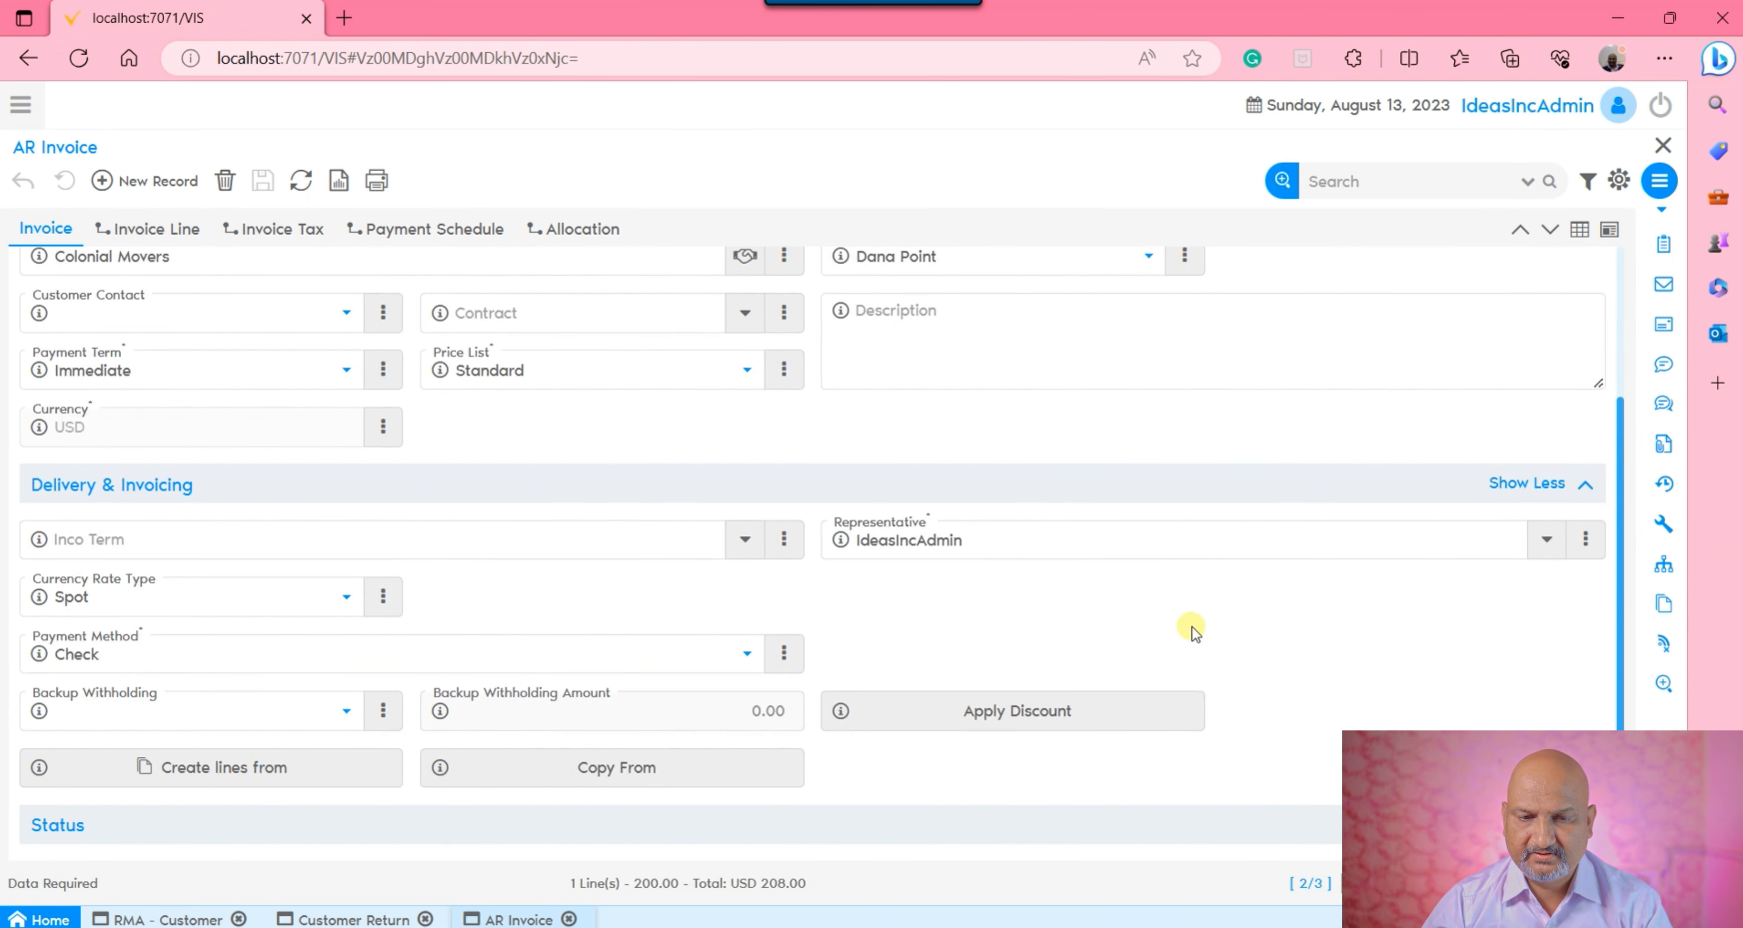
scroll(1268, 729, "down", 4)
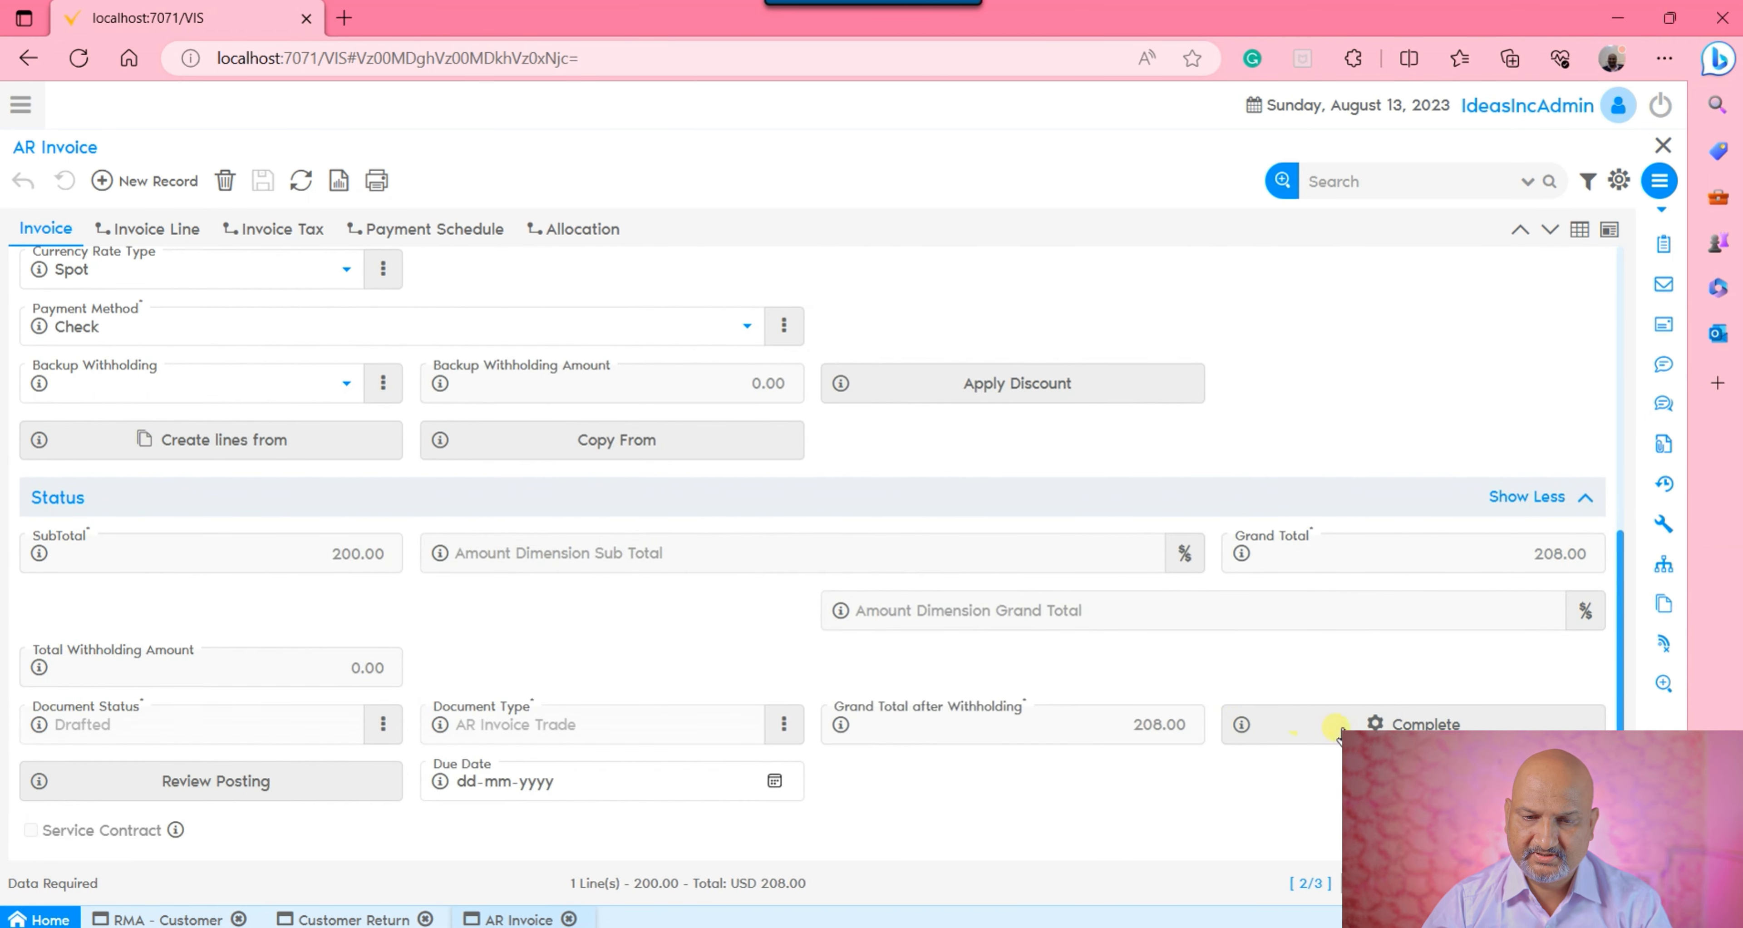
left_click(1336, 731)
left_click(888, 572)
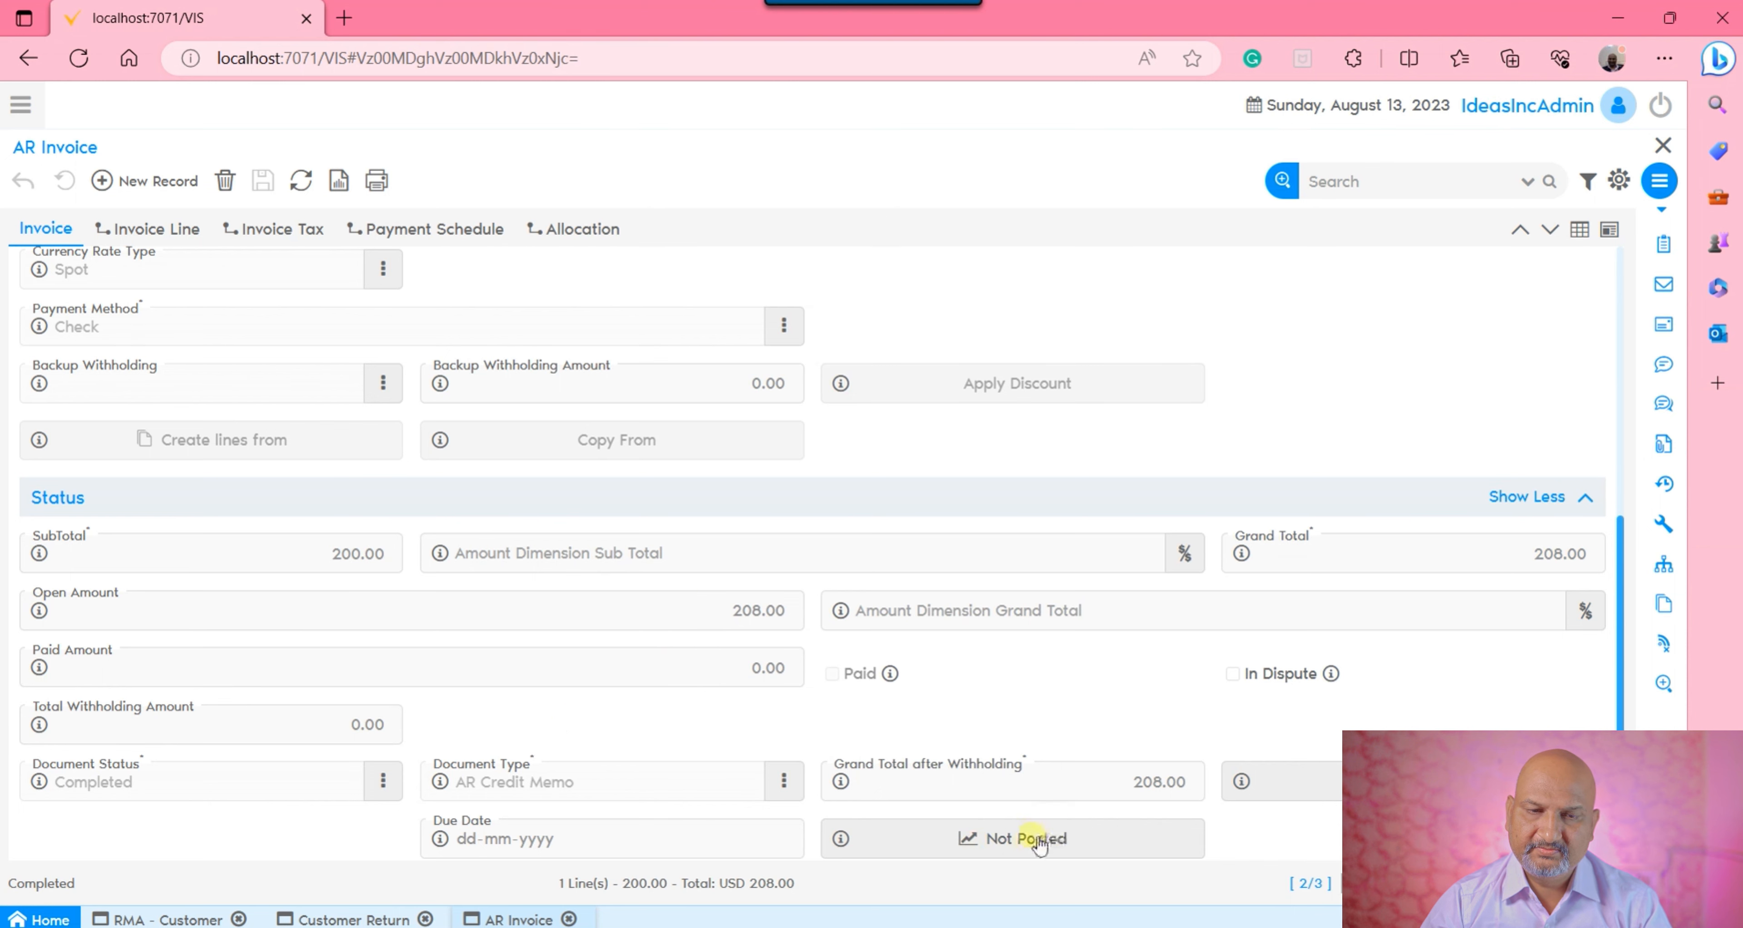
Post the completed credit memo to create its accounting entries
left_click(1053, 835)
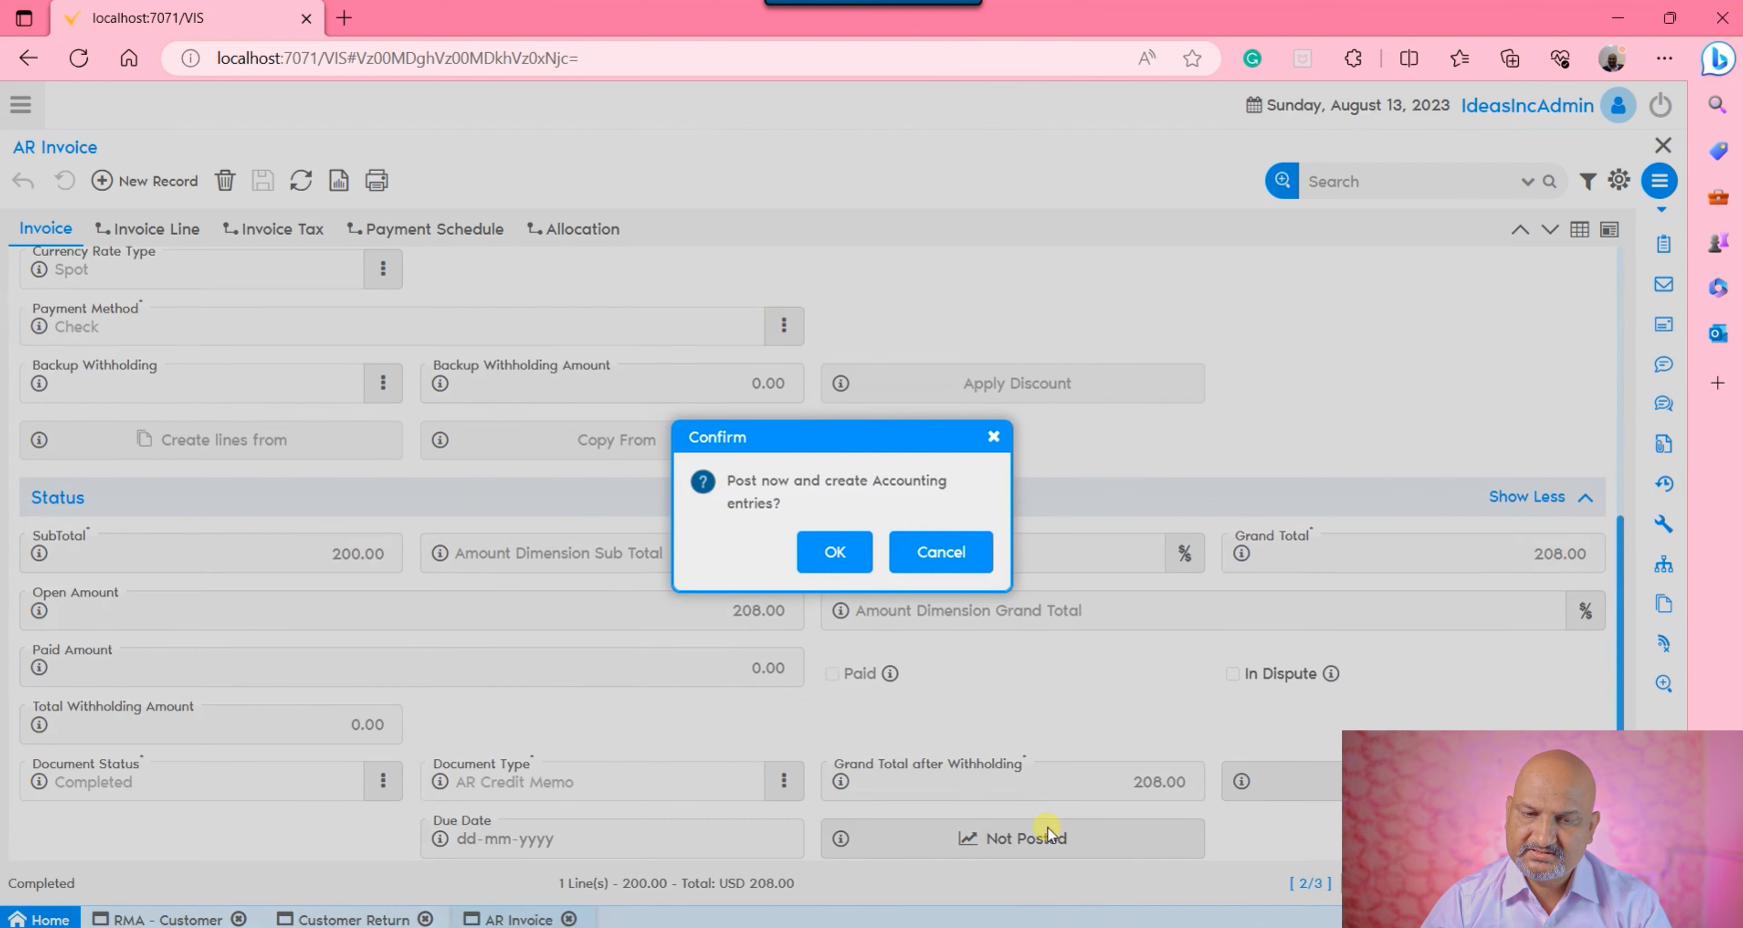
left_click(852, 559)
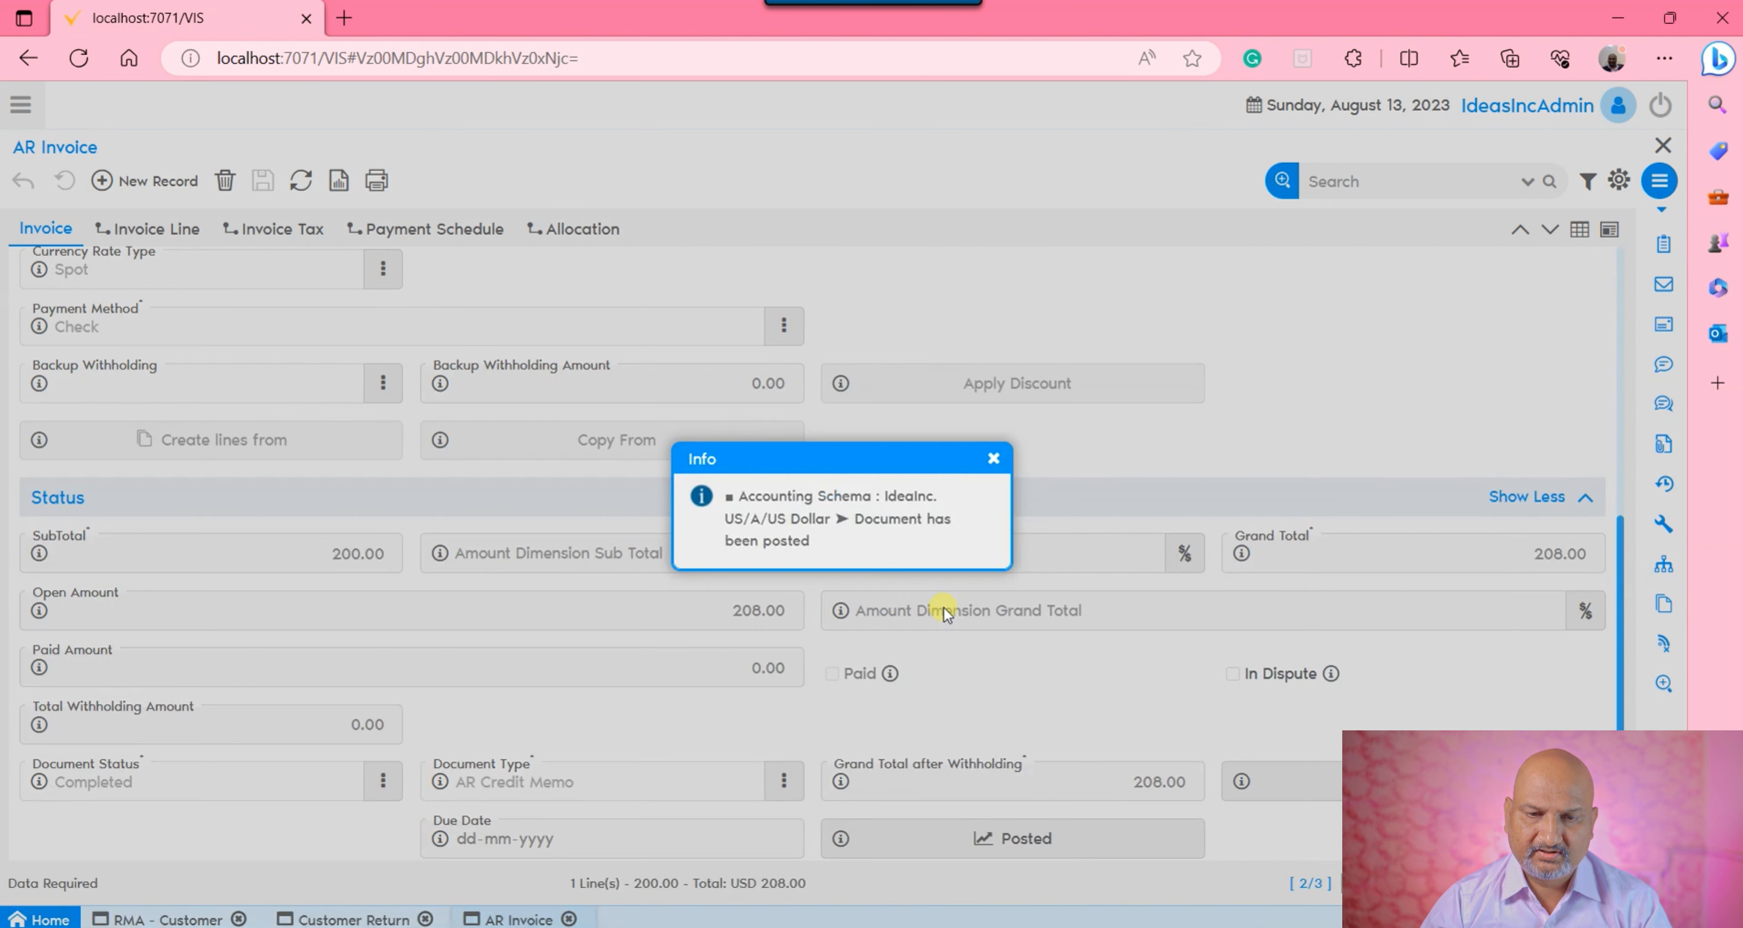
left_click(993, 458)
View the credit memo's accounting entries, widening the Account column to examine the account names and debit and credit amounts
left_click(999, 845)
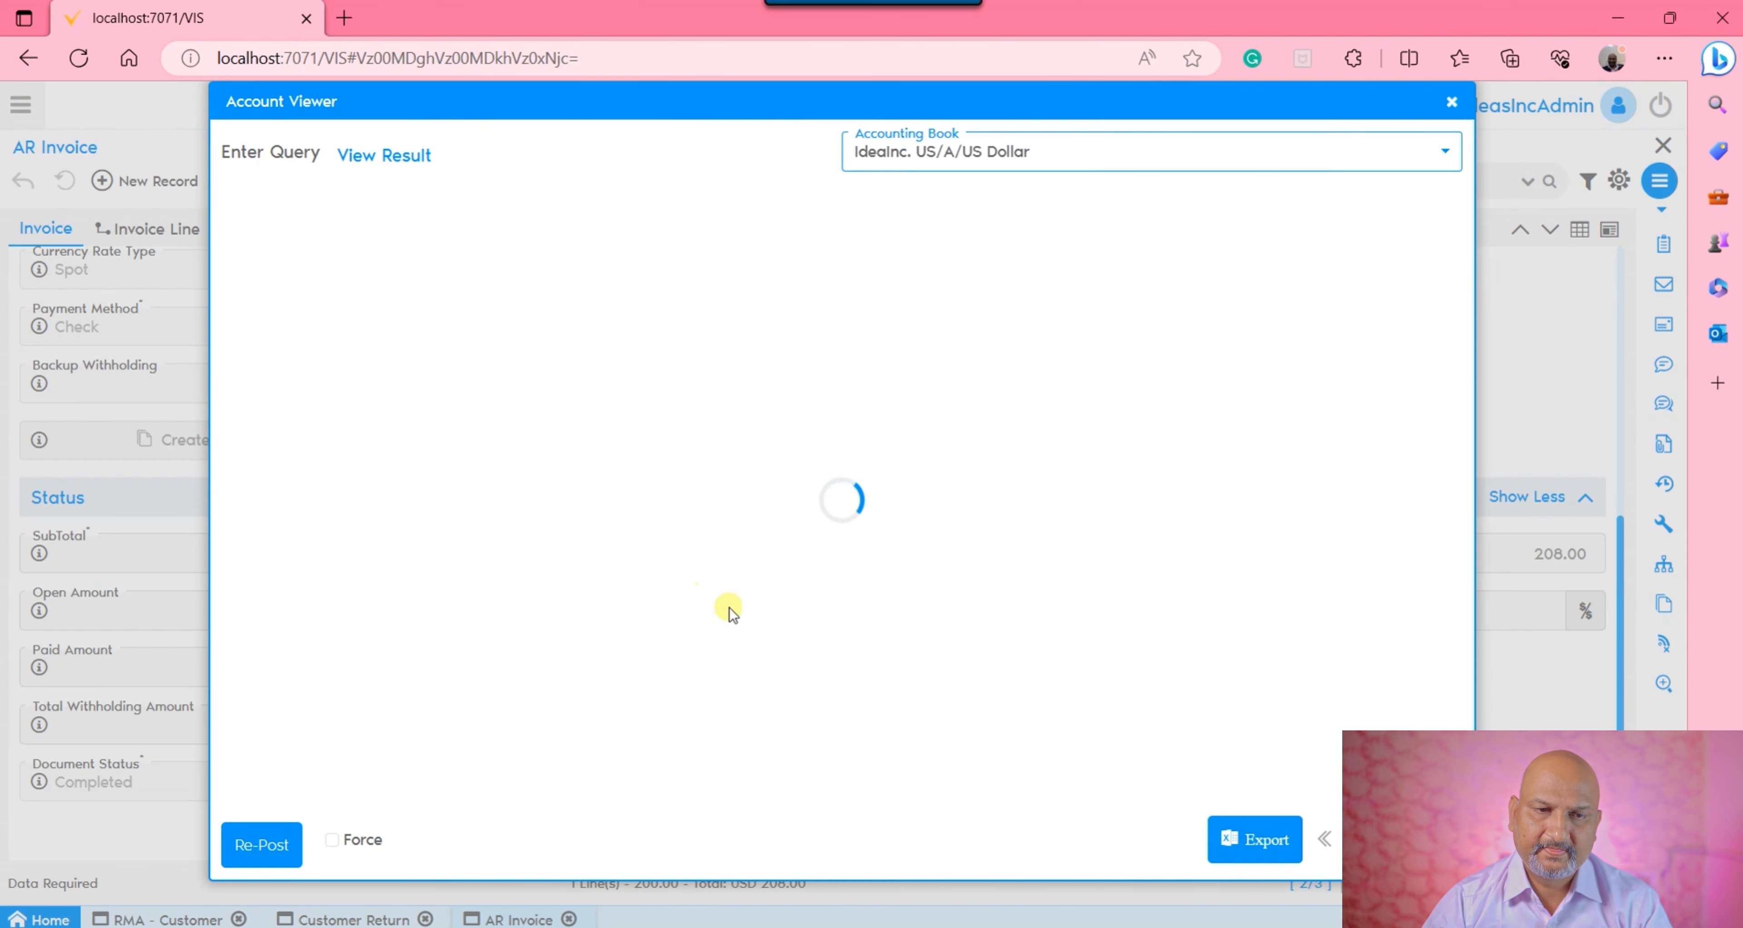
left_click_drag(428, 213, 763, 214)
left_click(550, 347)
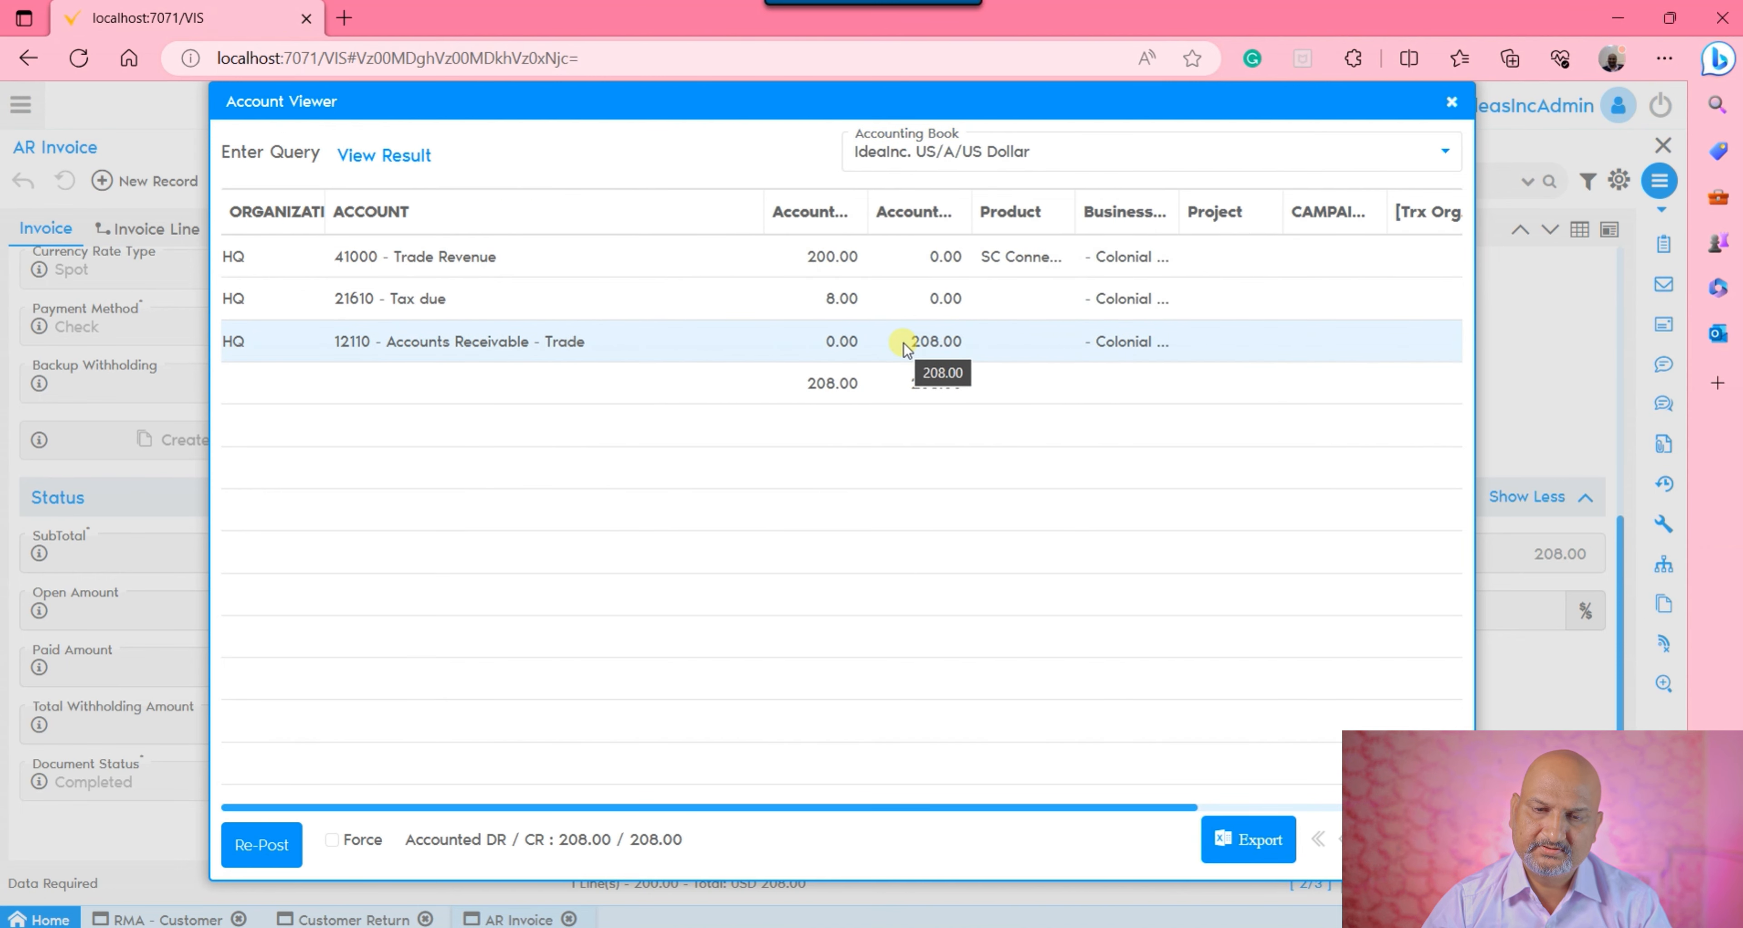